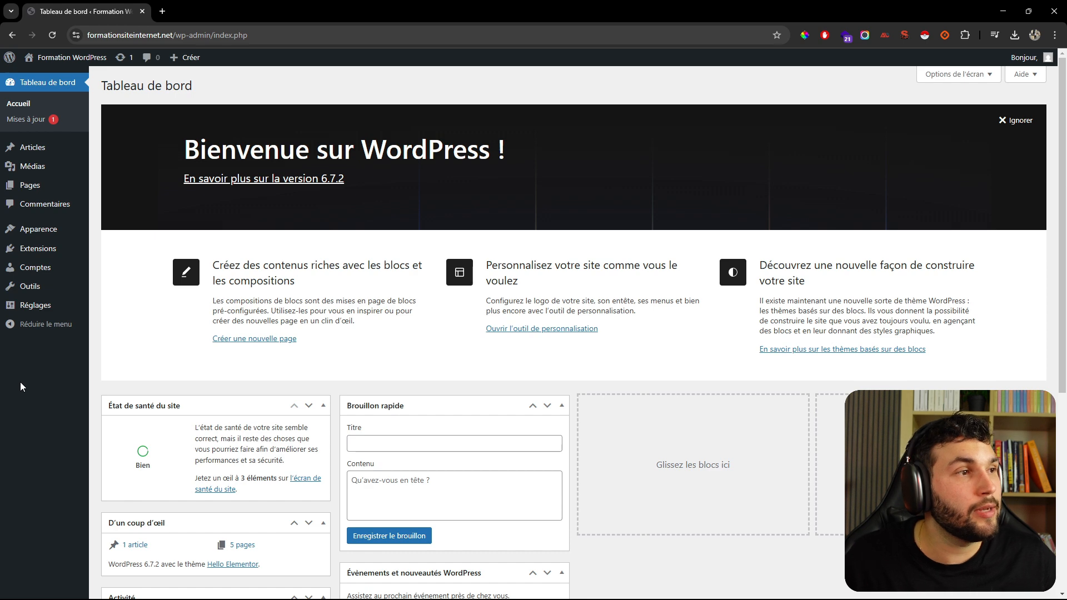
- Check which theme is active on the WordPress site and look at the page for adding plugins
click(57, 236)
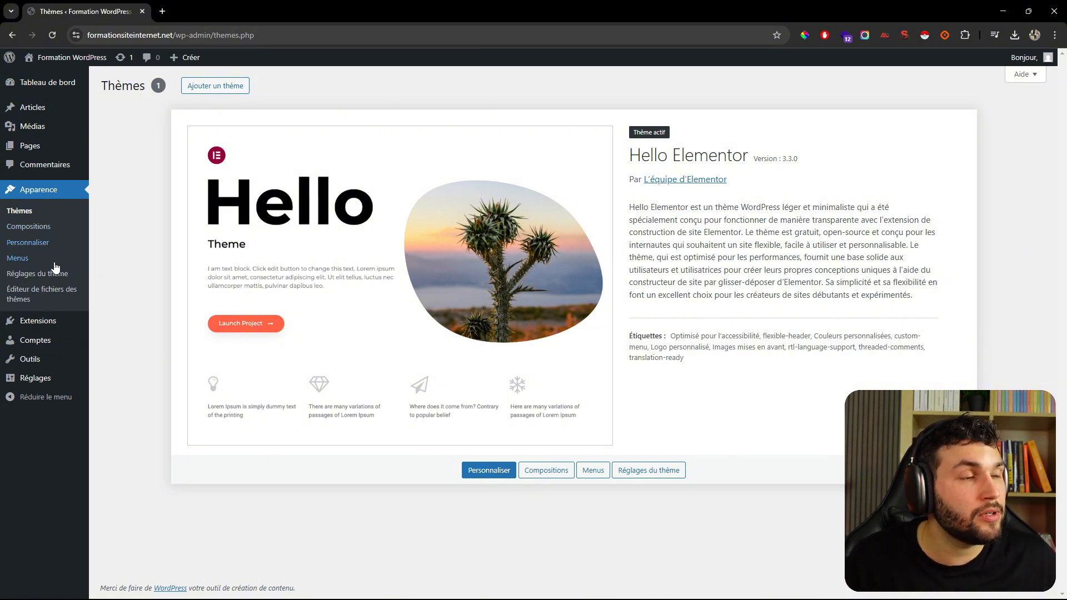
mouse_move(52, 325)
click(122, 339)
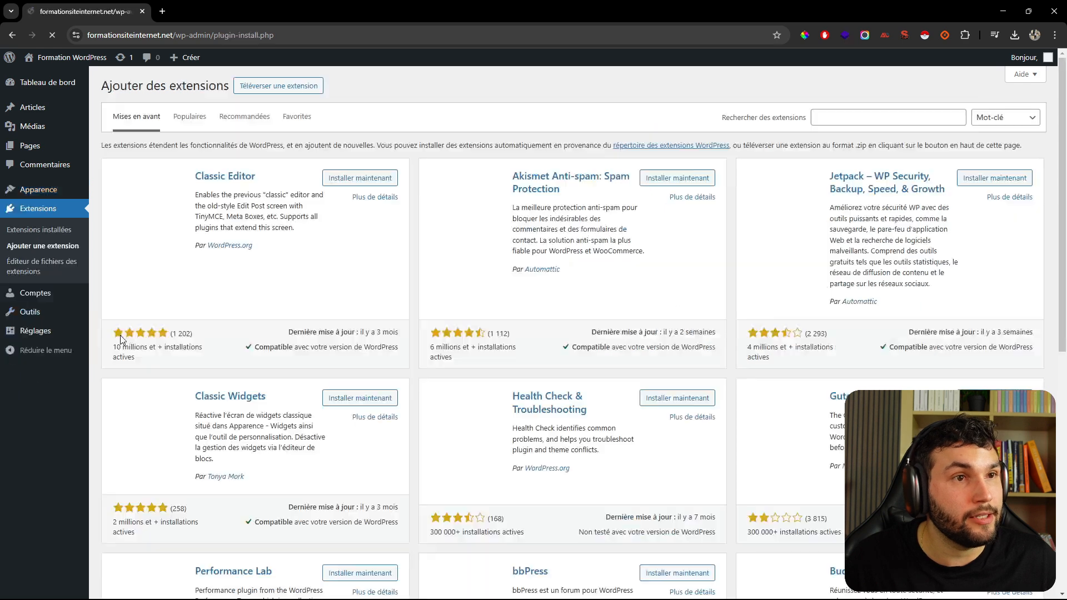
click(115, 199)
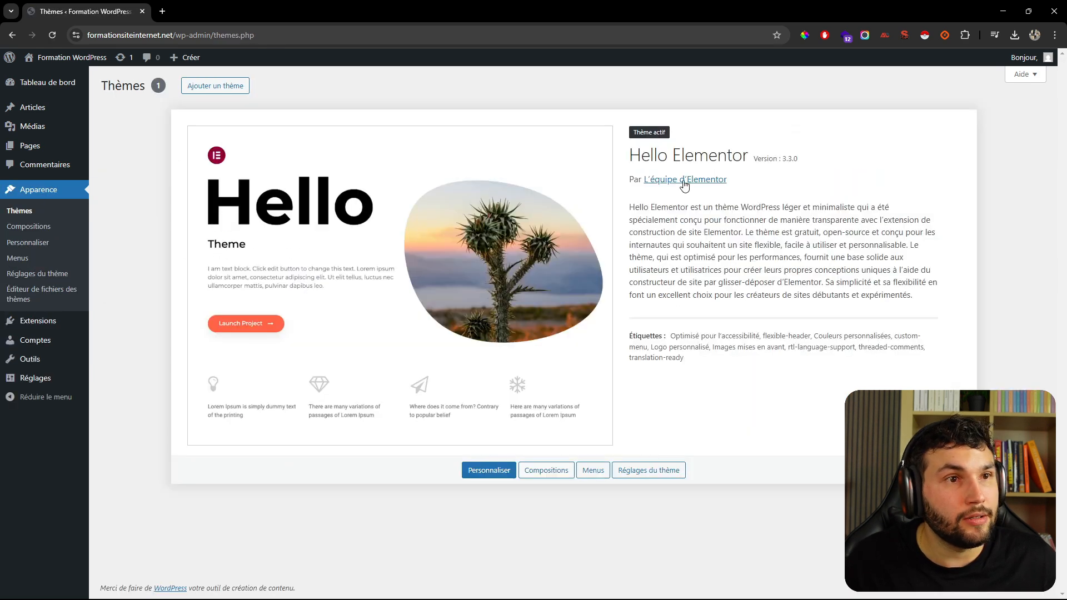
- Search the plugin directory for "elementor"
mouse_move(47, 328)
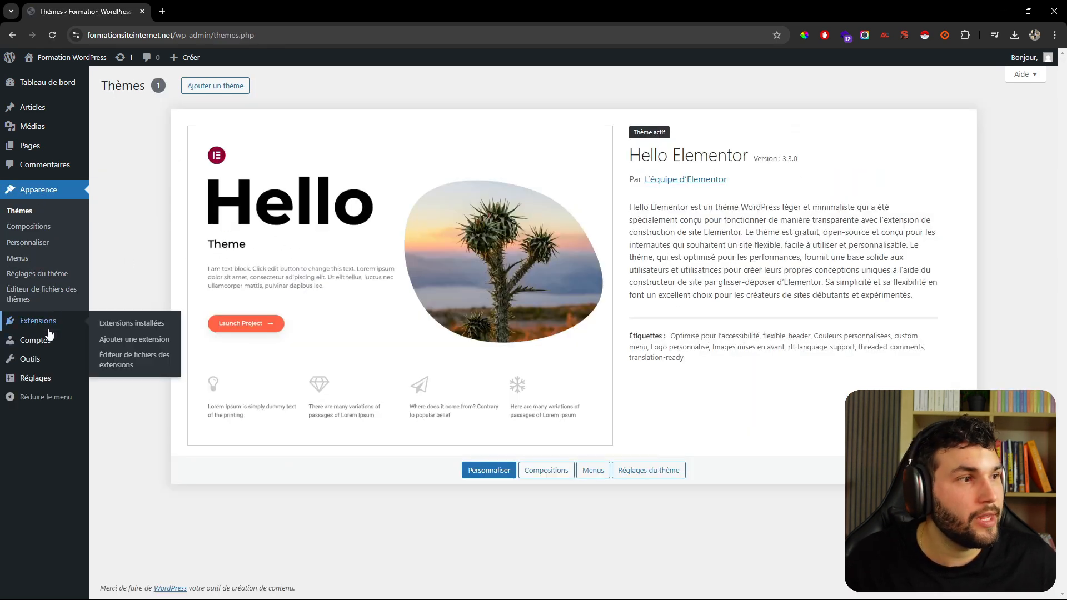
click(110, 338)
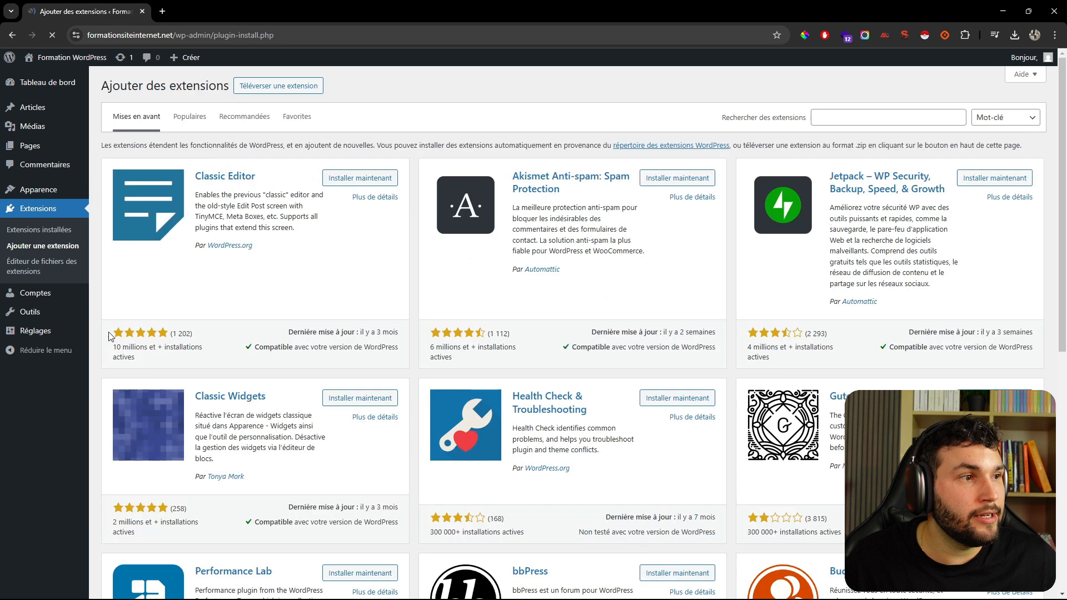
click(854, 119)
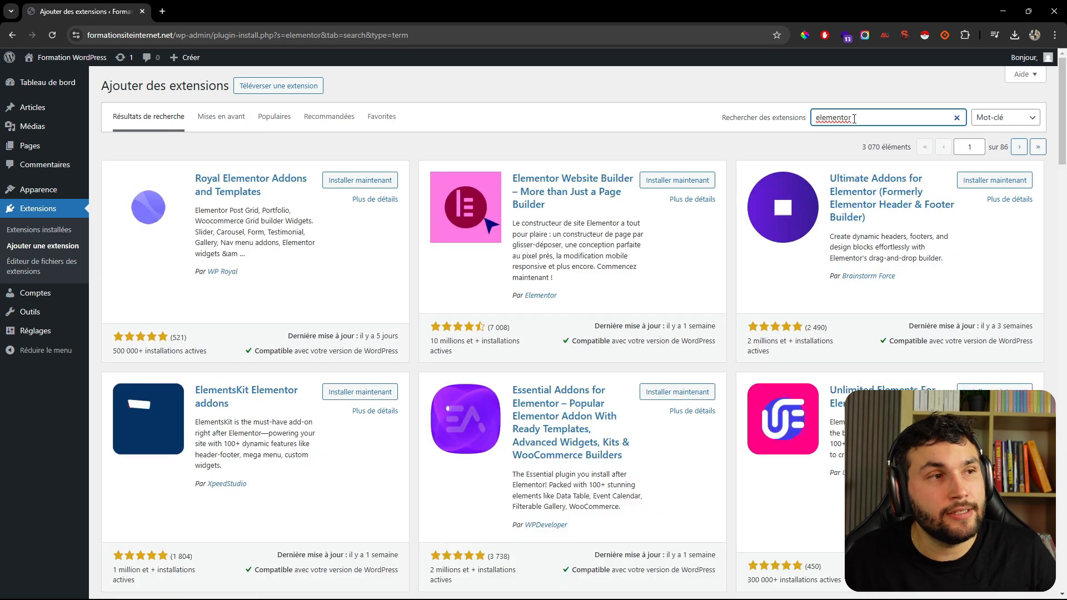
- Install and activate the Elementor Website Builder and ElementsKit Elementor addons plugins
click(659, 179)
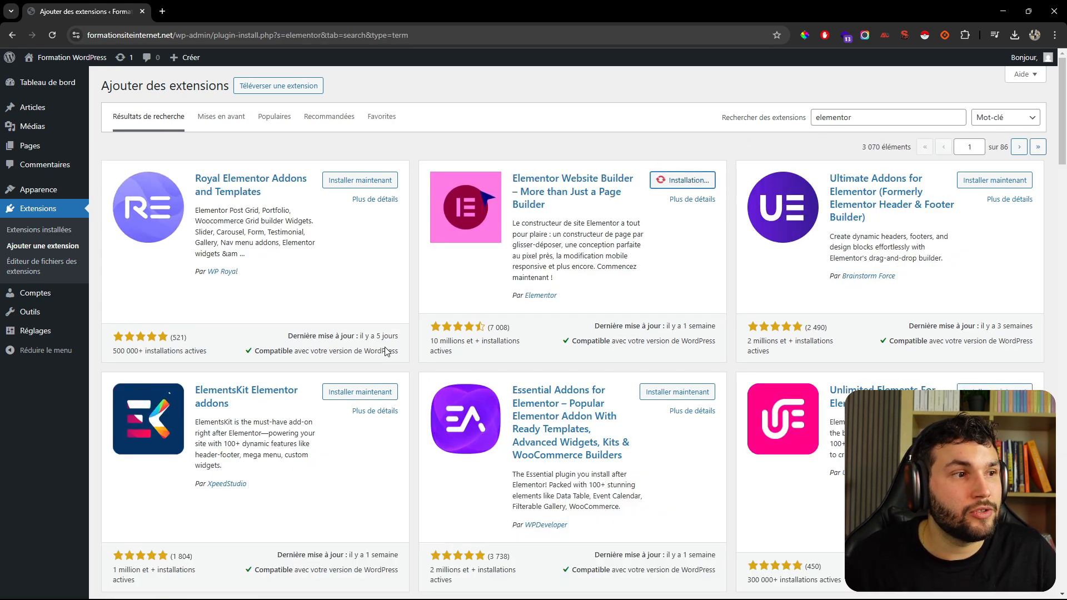
click(364, 392)
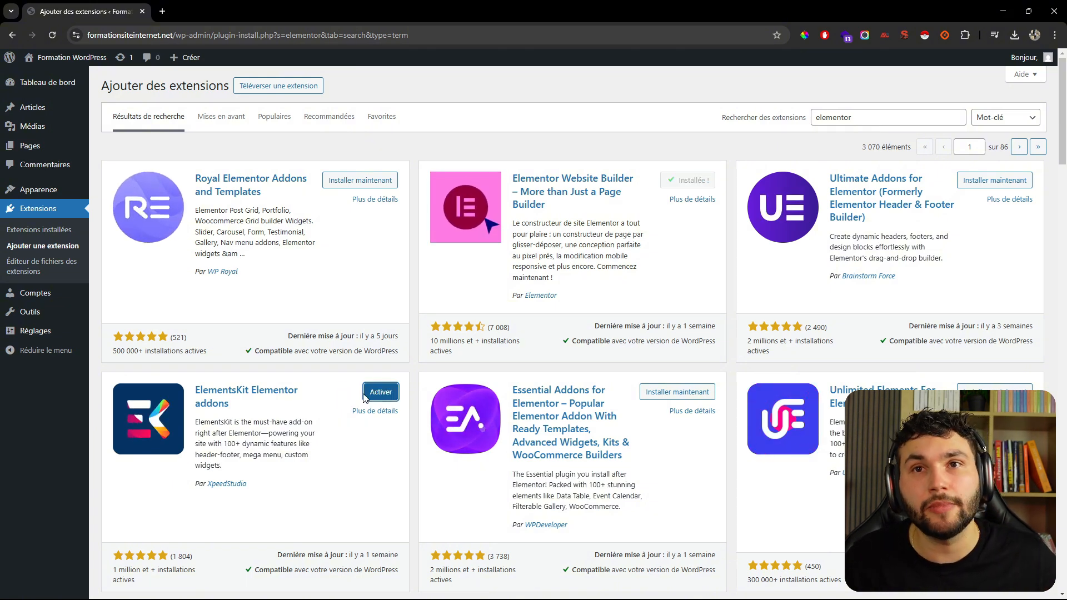
click(365, 393)
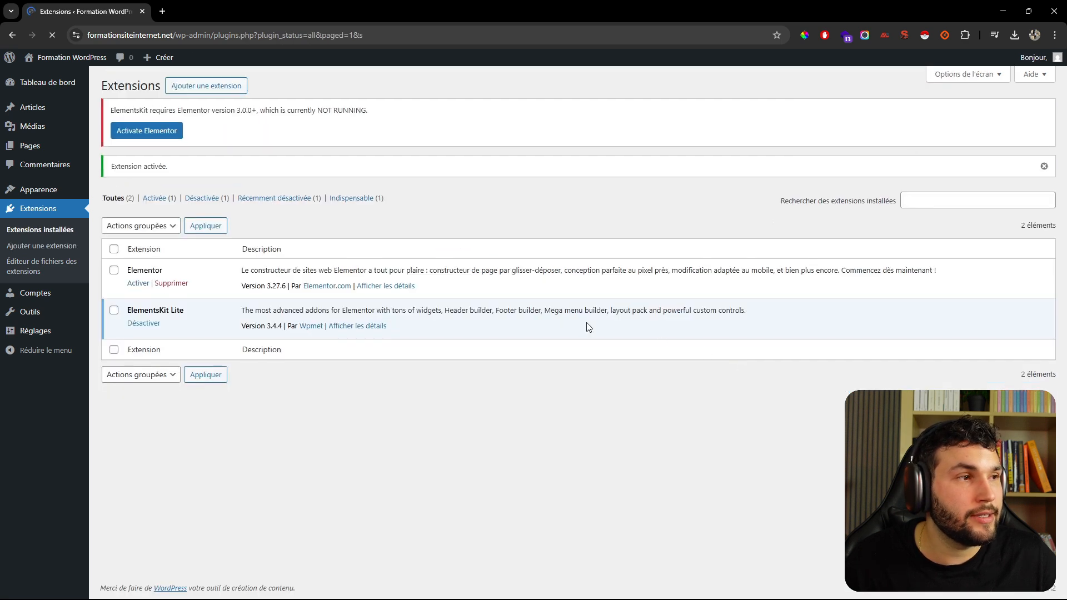
click(145, 284)
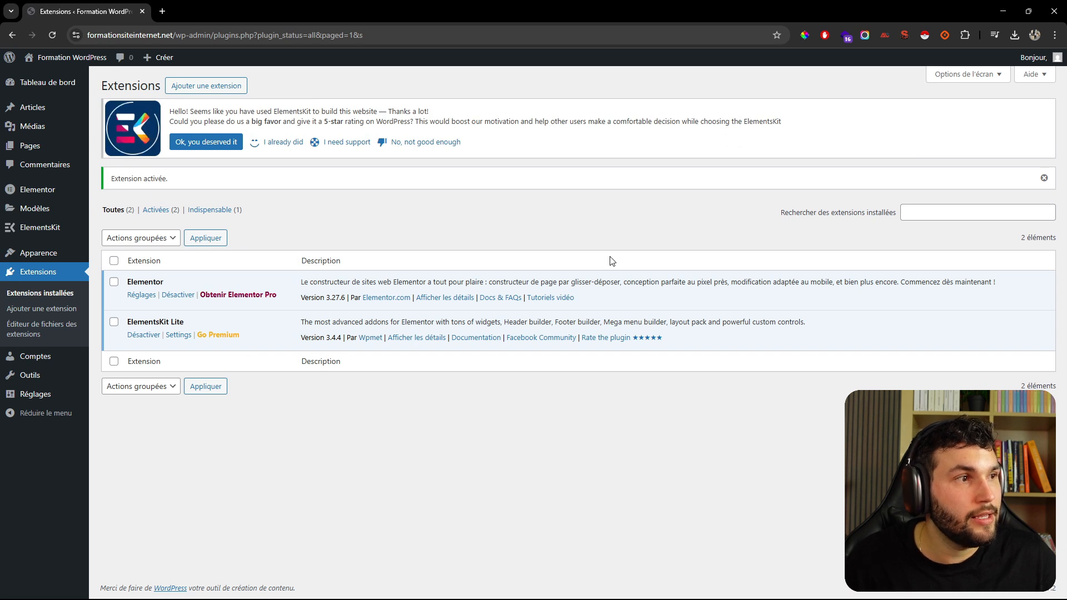
- Visit ElementsKit's Header Footer page and open the site's navigation menu editor
mouse_move(40, 228)
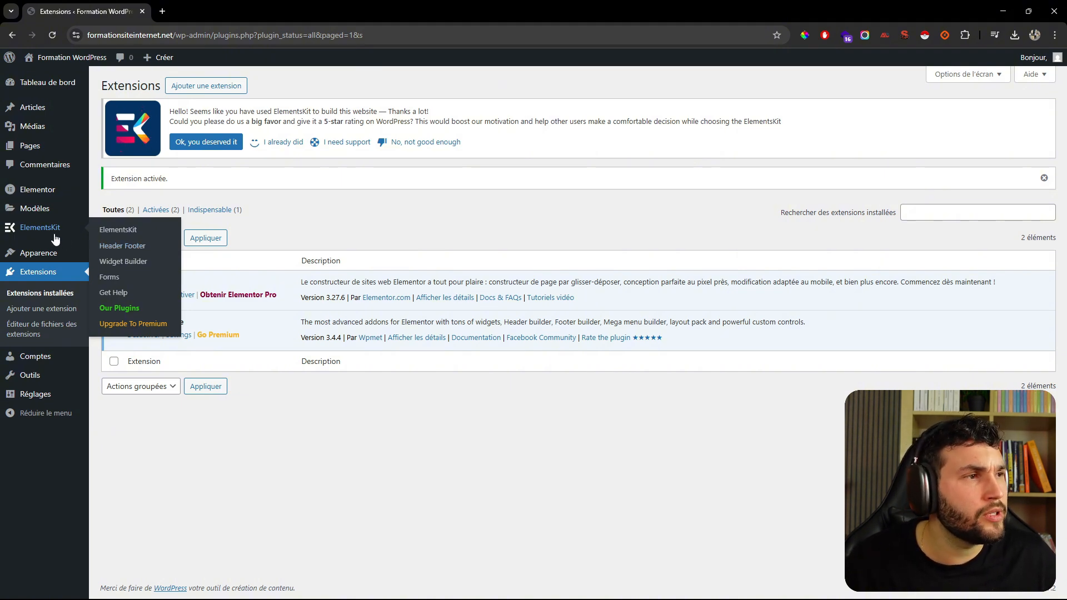
click(113, 246)
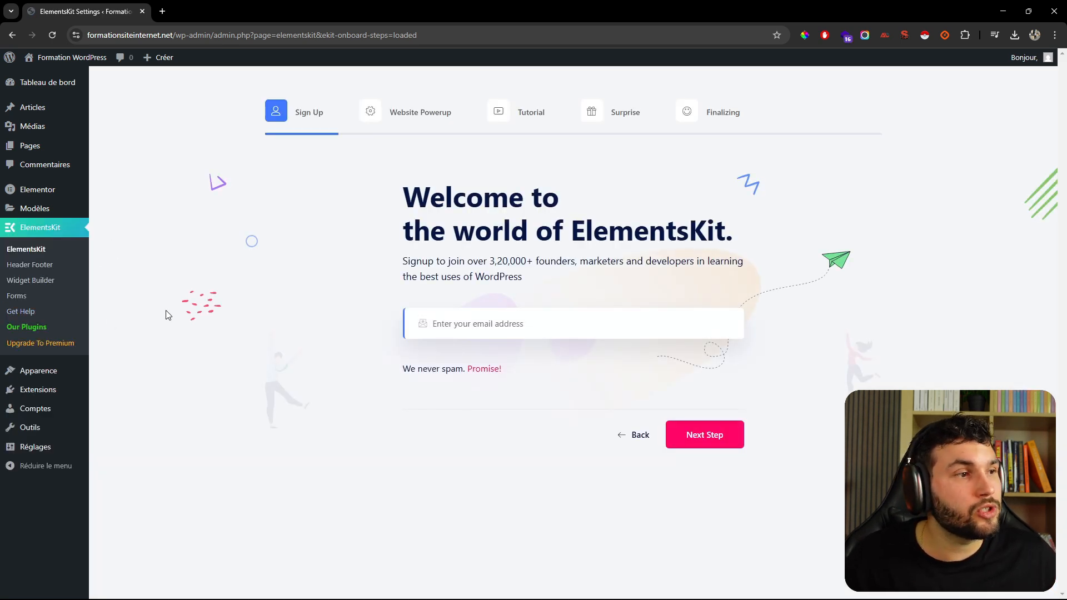
mouse_move(39, 374)
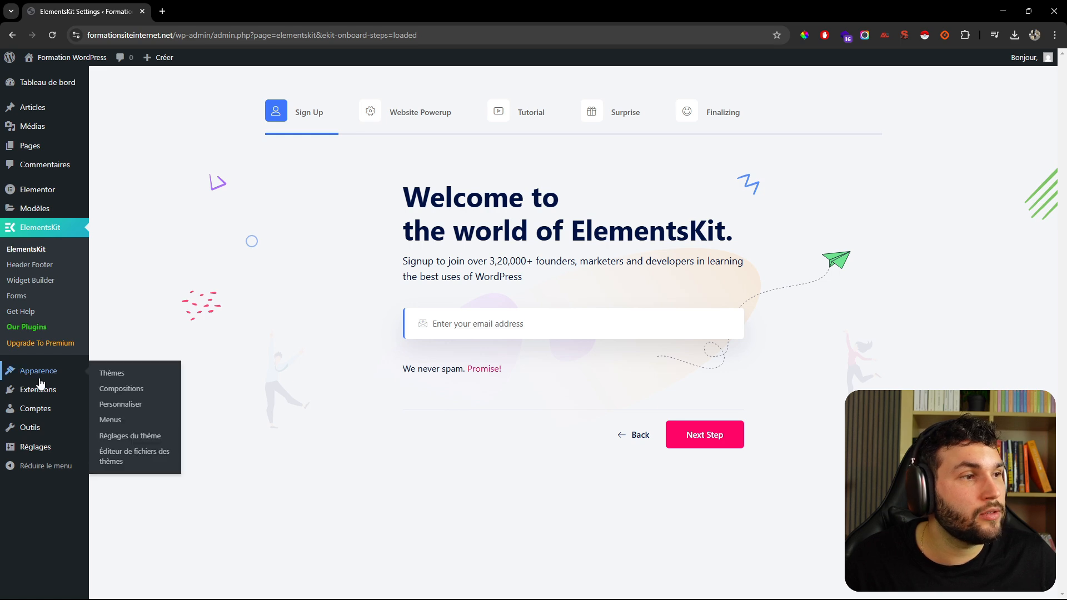
click(151, 423)
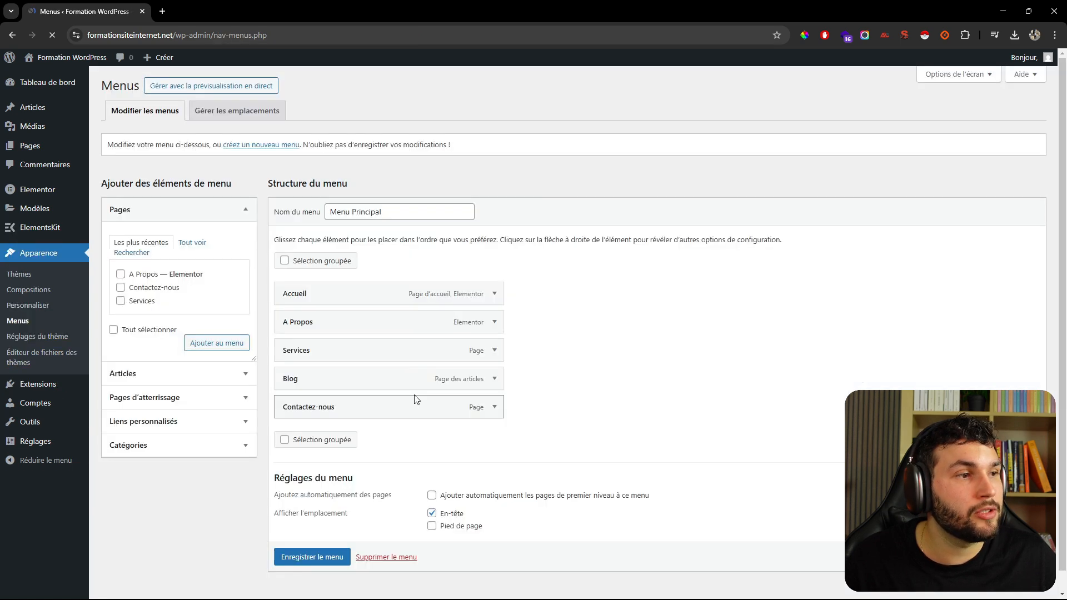
- Enable Menu Principal for ElementsKit Megamenu content and save the menu
scroll(428, 364, down, 1)
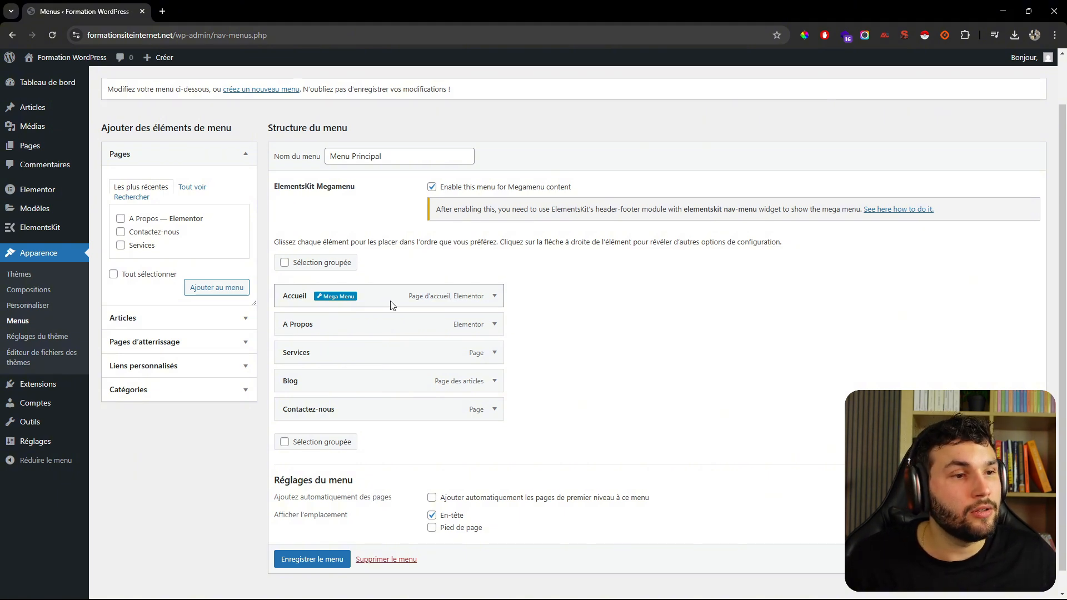
mouse_move(332, 361)
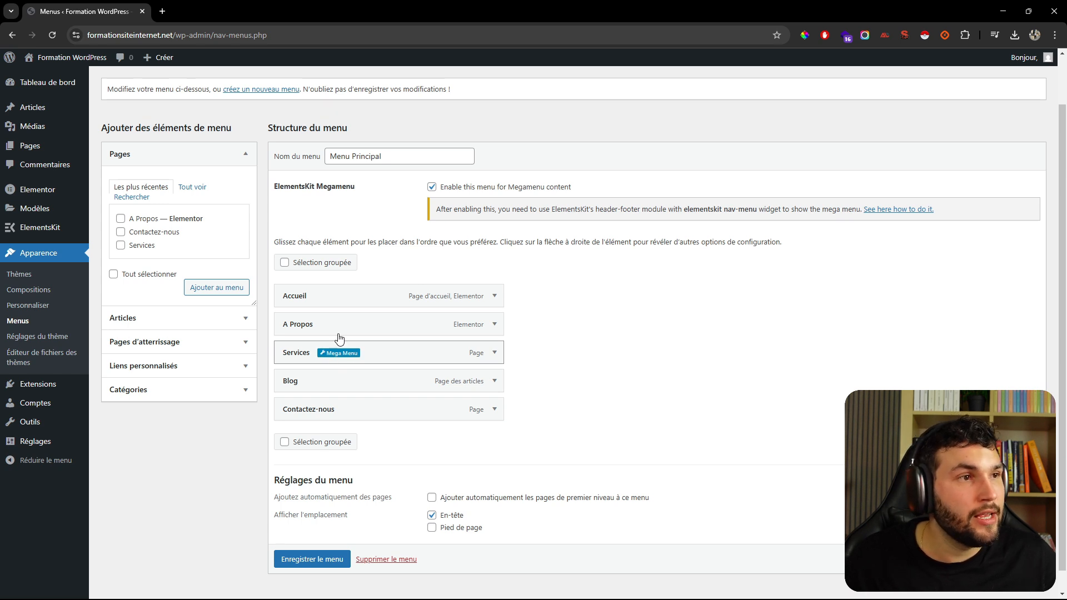
drag(276, 186, 346, 182)
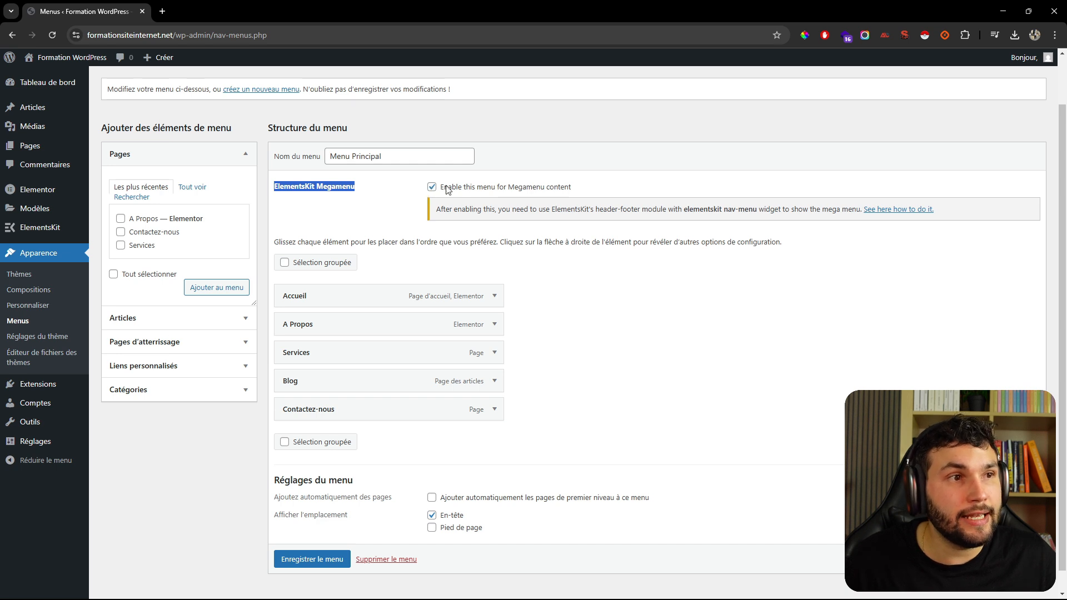
drag(459, 190, 577, 193)
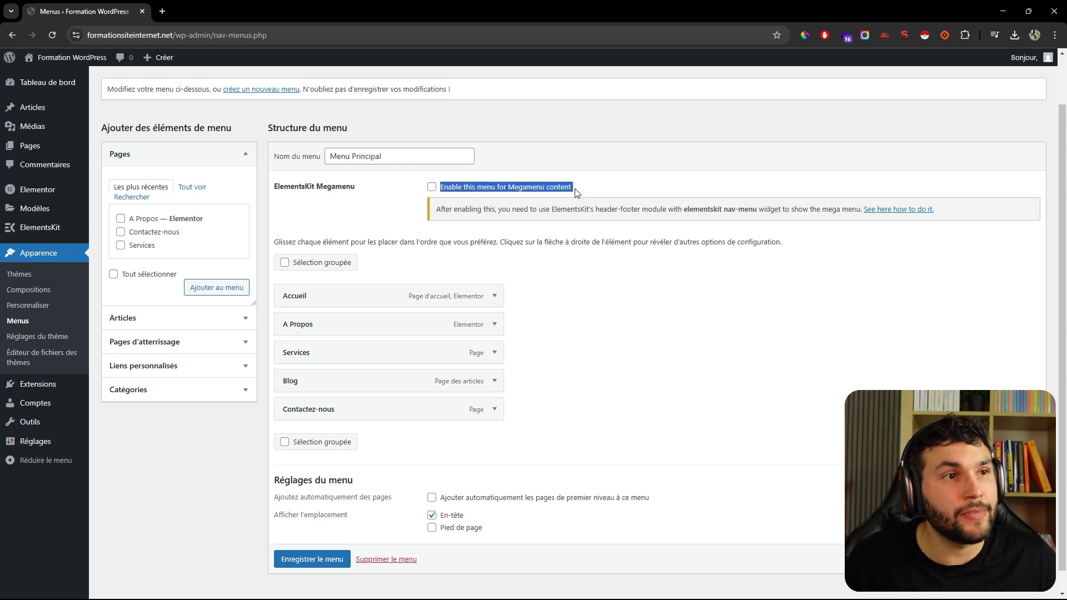
click(503, 191)
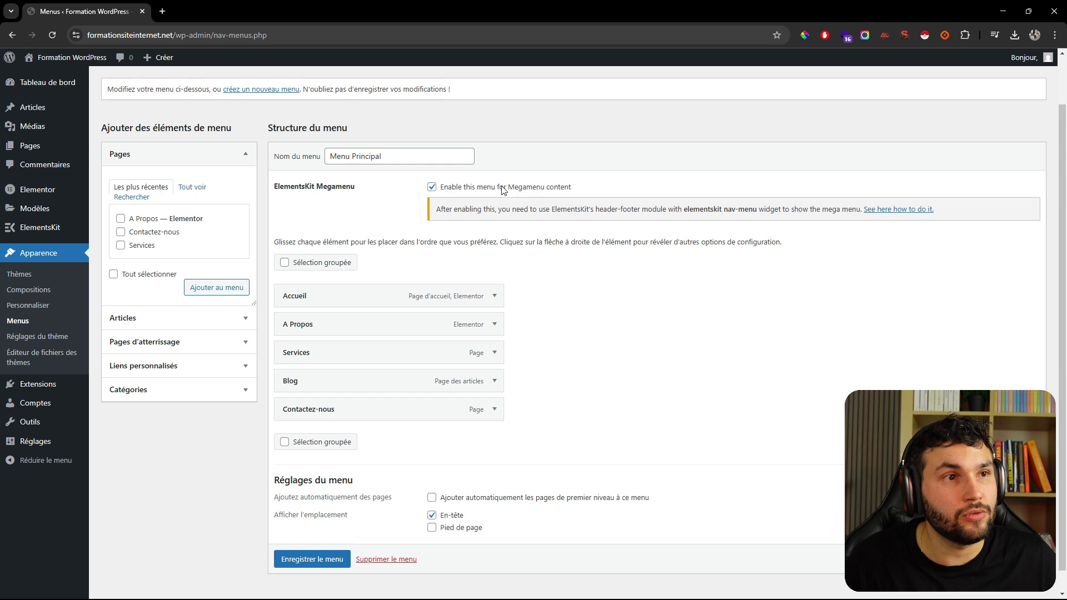
click(312, 559)
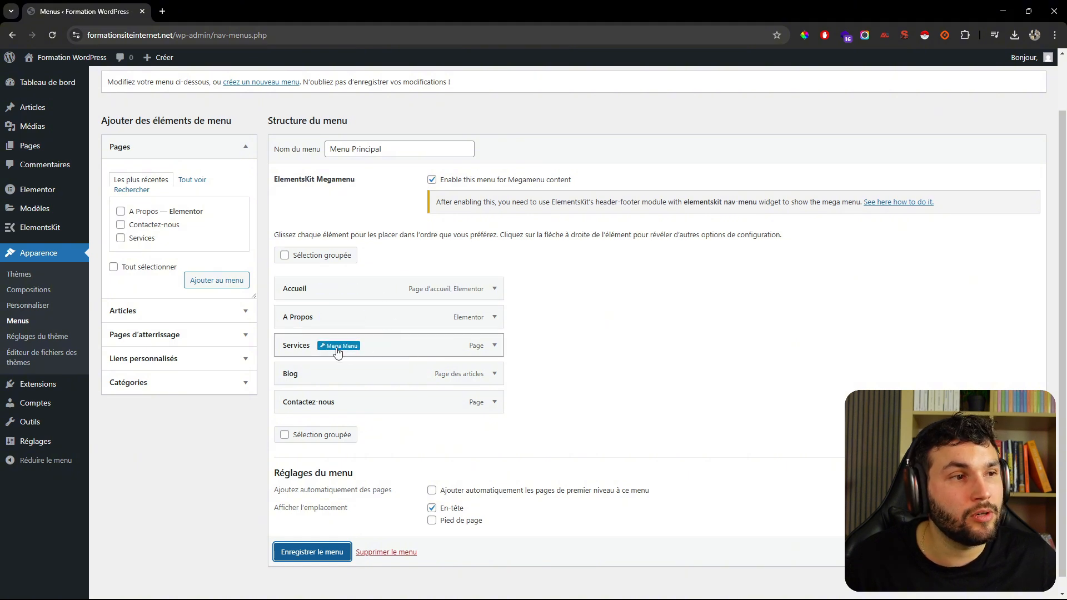
- Enable and save the mega menu for the Services item, and open its content for editing
click(337, 347)
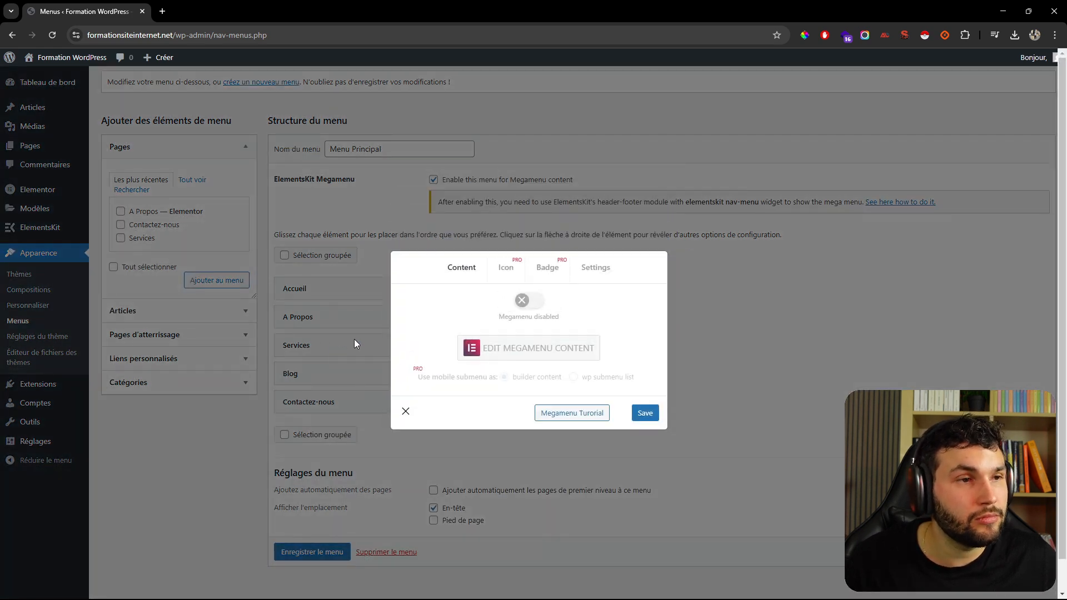
click(539, 300)
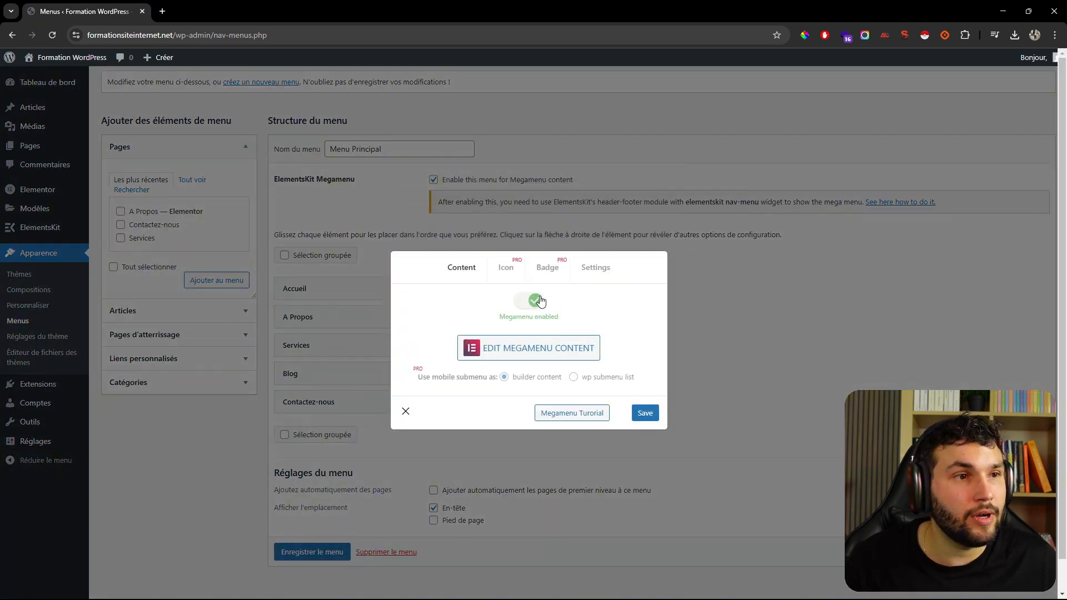
click(645, 413)
click(531, 350)
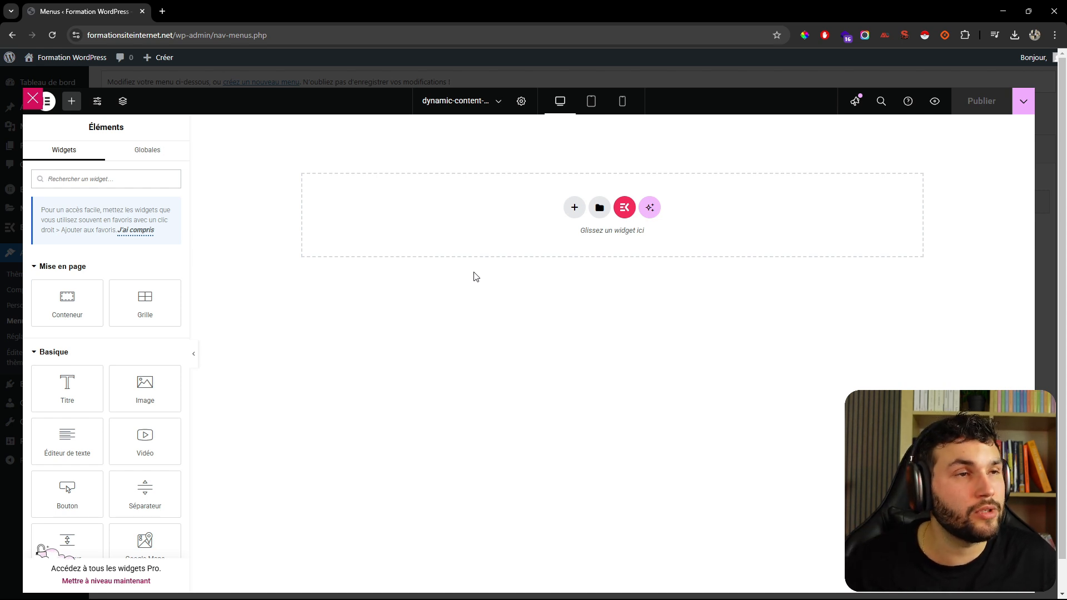
- Add a Flexbox container with a single-column structure to the empty mega menu canvas
click(575, 207)
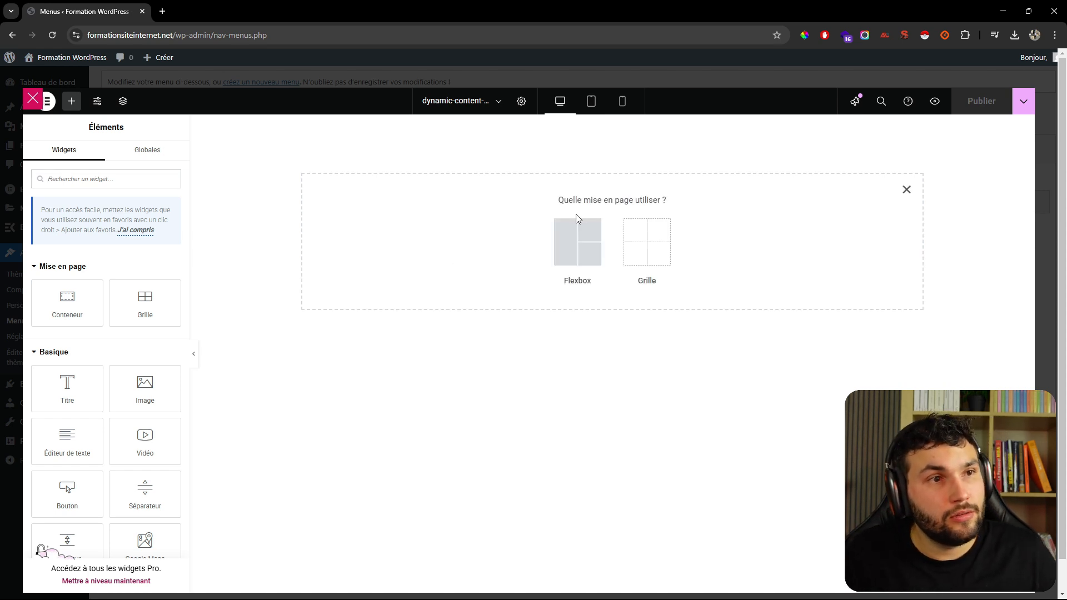
click(576, 252)
click(460, 232)
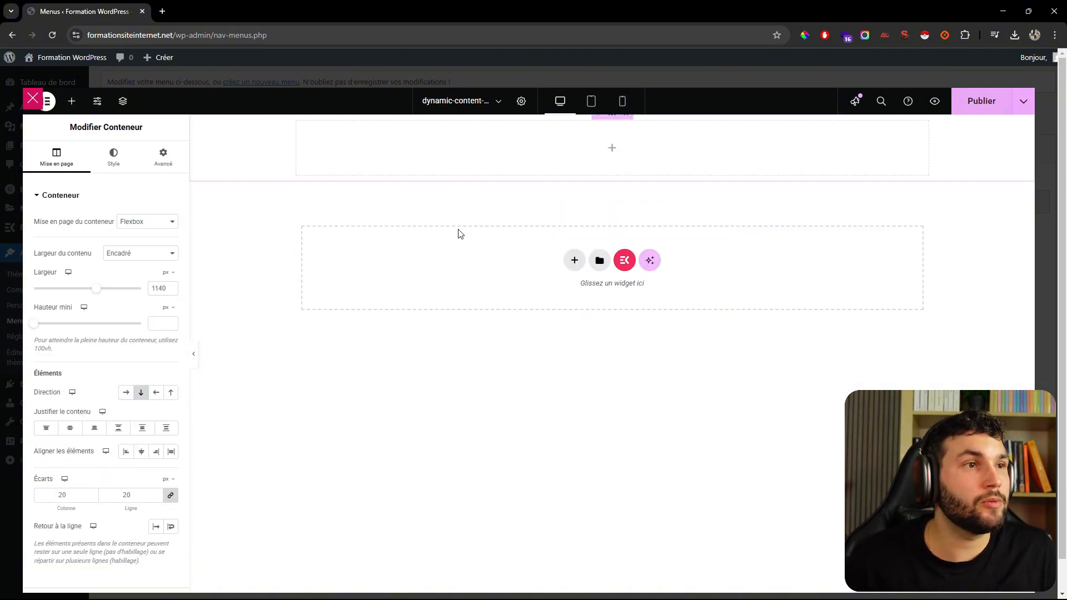
- Load oxicat.yoobi.fr in a new browser tab, examine its Studio Webdev mega menu as a reference, and return to the editor
click(166, 5)
text(oxicat.yoobi.fr)
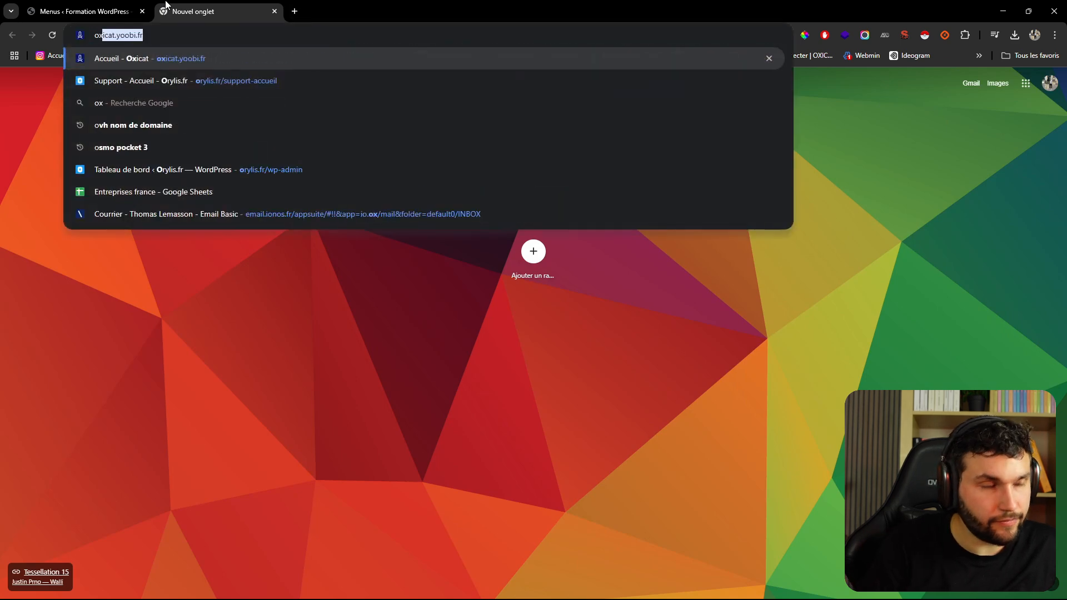
key(Return)
mouse_move(373, 109)
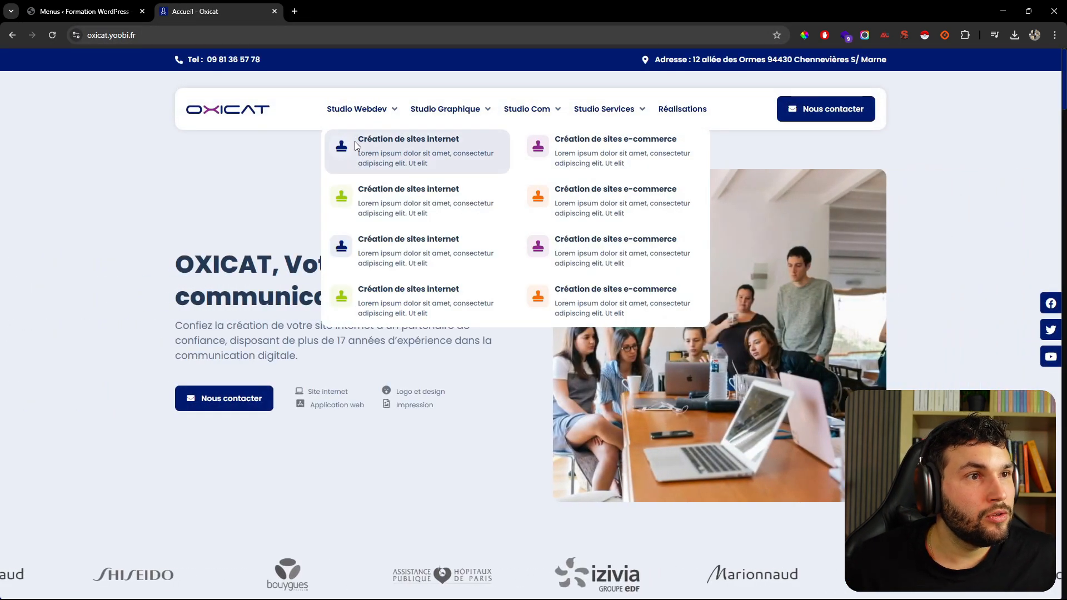
key(ctrl+shift+Tab)
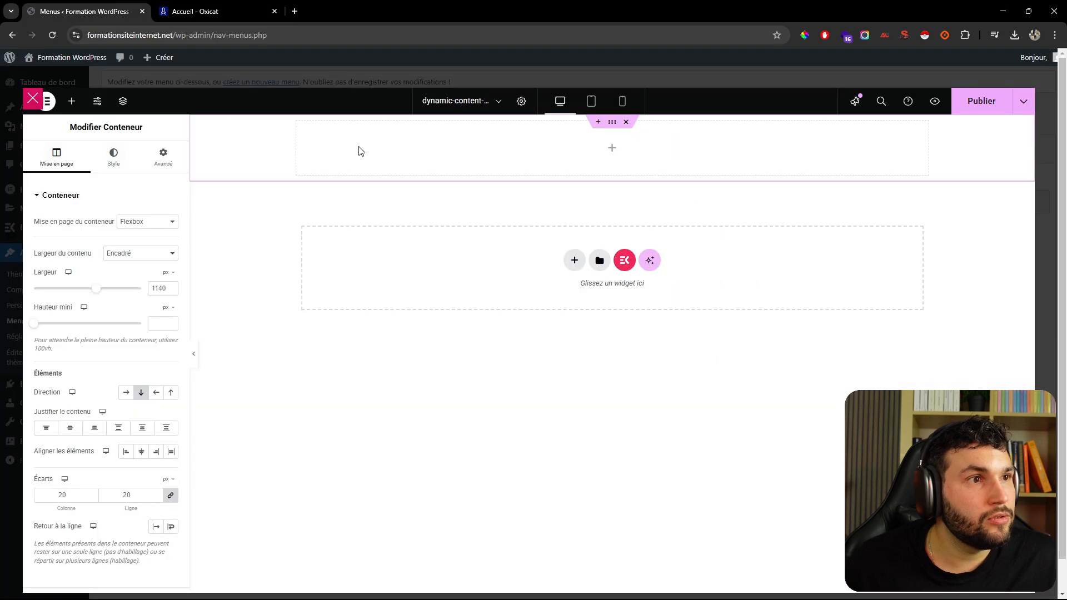
- Nest a container inside the main container, duplicate it, and set the parent's direction to a horizontal row
click(71, 101)
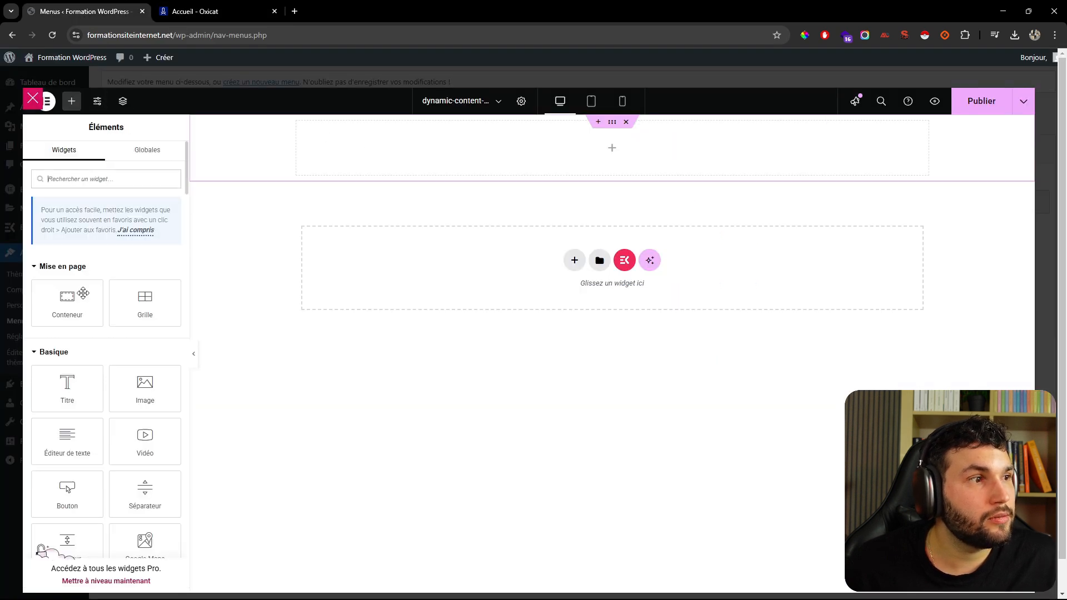
drag(67, 303, 410, 133)
right_click(373, 152)
click(412, 179)
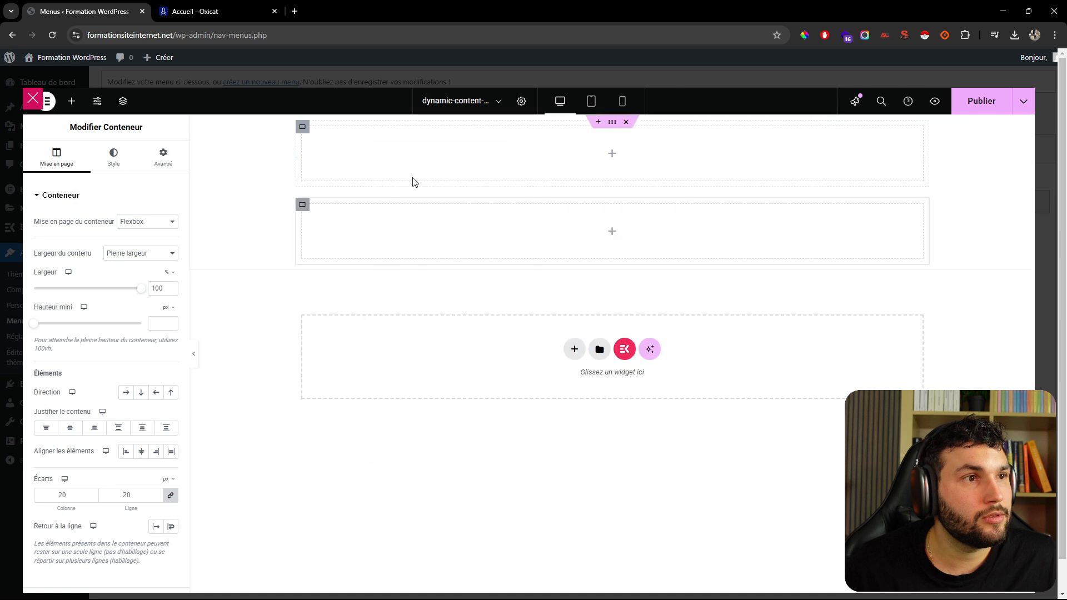
click(610, 122)
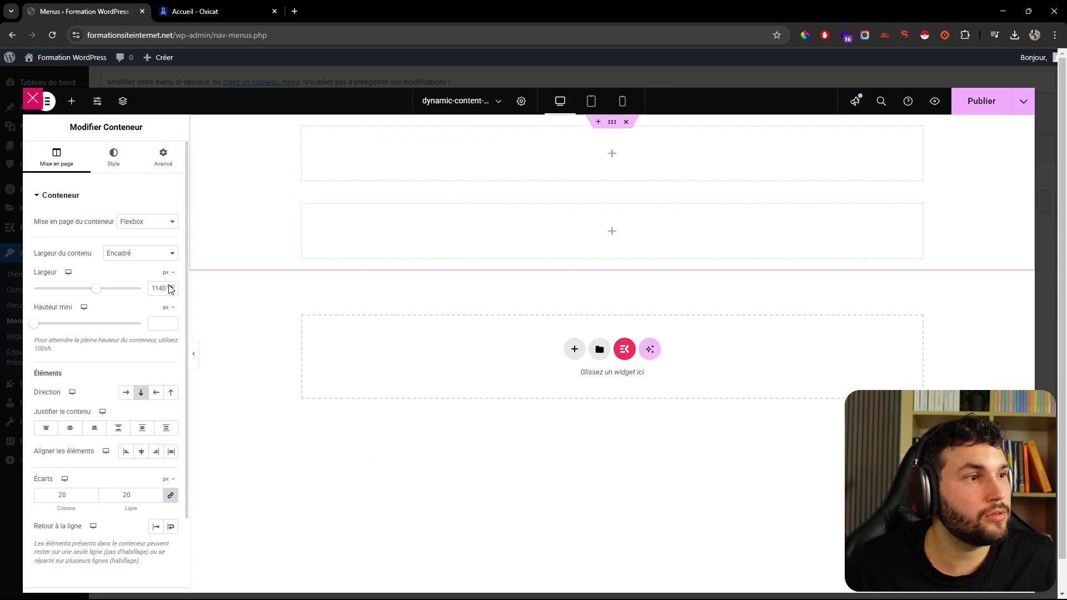
click(126, 393)
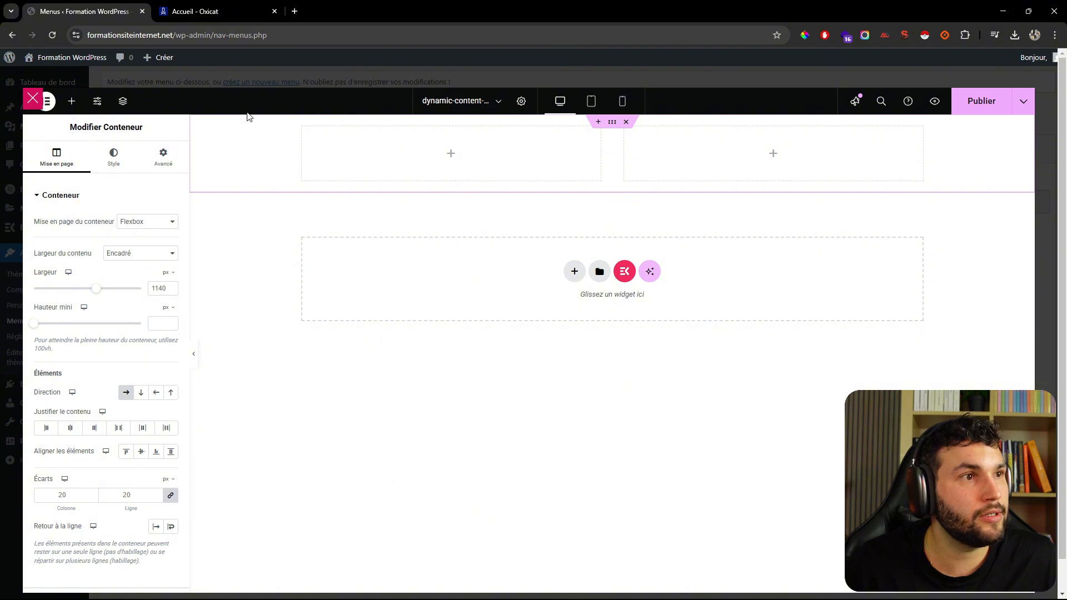
- Examine how the Studio Webdev mega menu entries are laid out on the Oxicat site and return to the editor
click(195, 11)
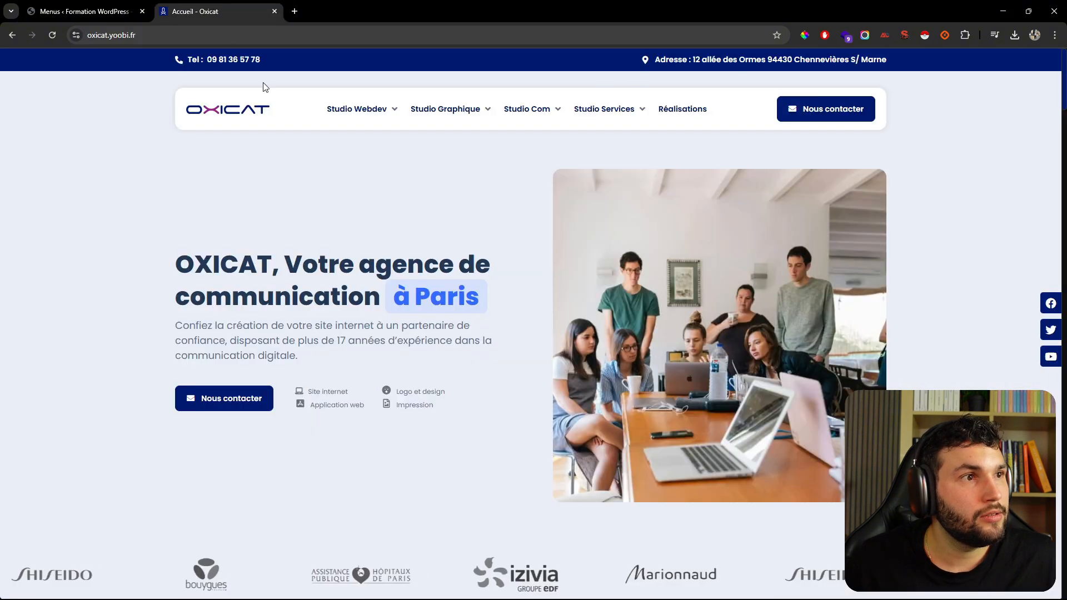
mouse_move(350, 125)
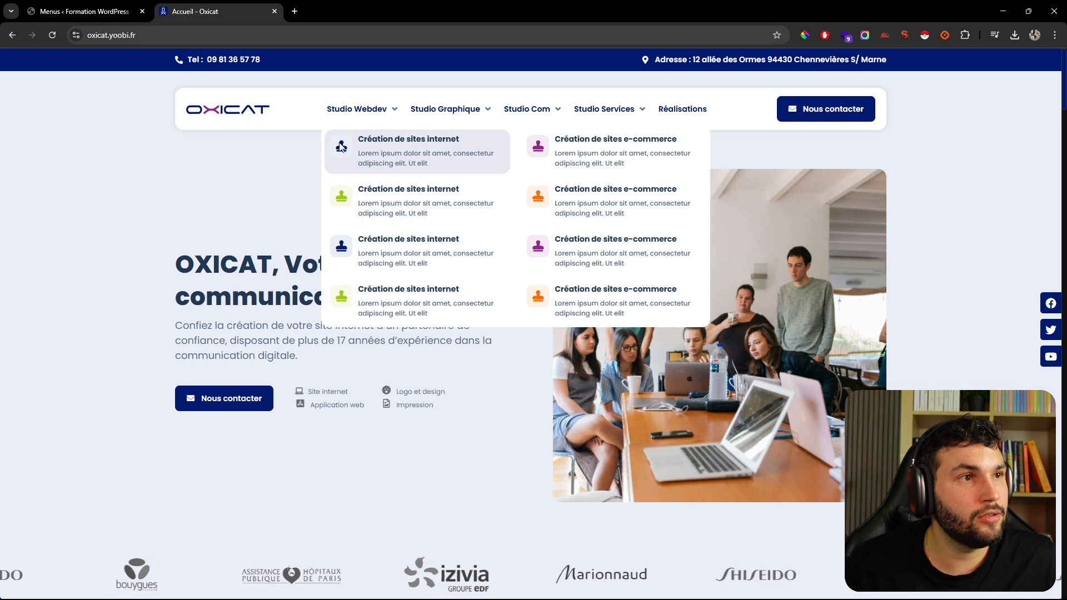
click(105, 16)
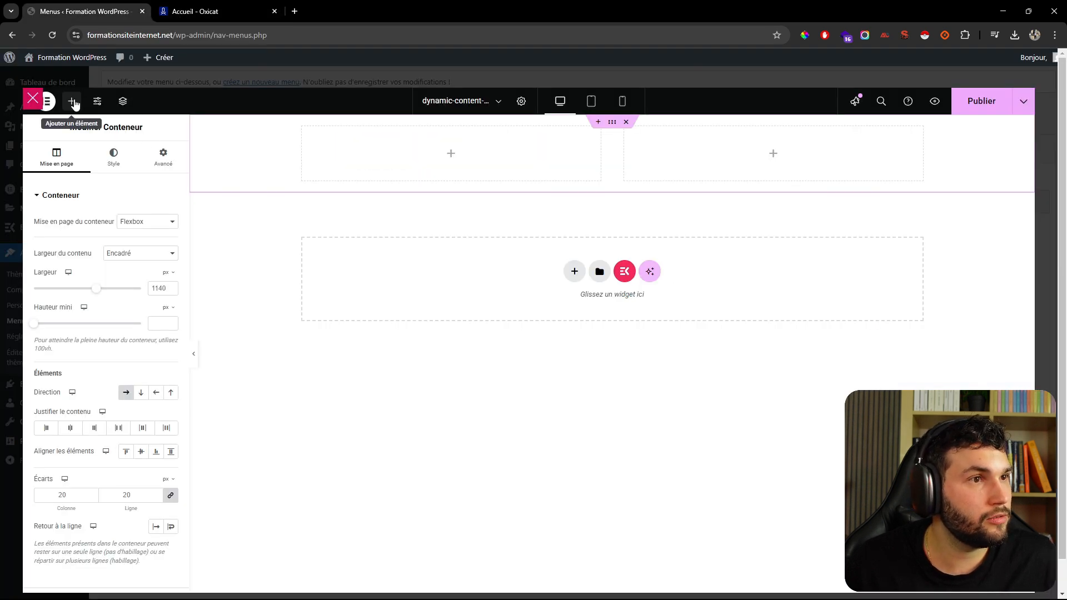
- Nest a new container inside the first of the two column containers and duplicate it
click(73, 103)
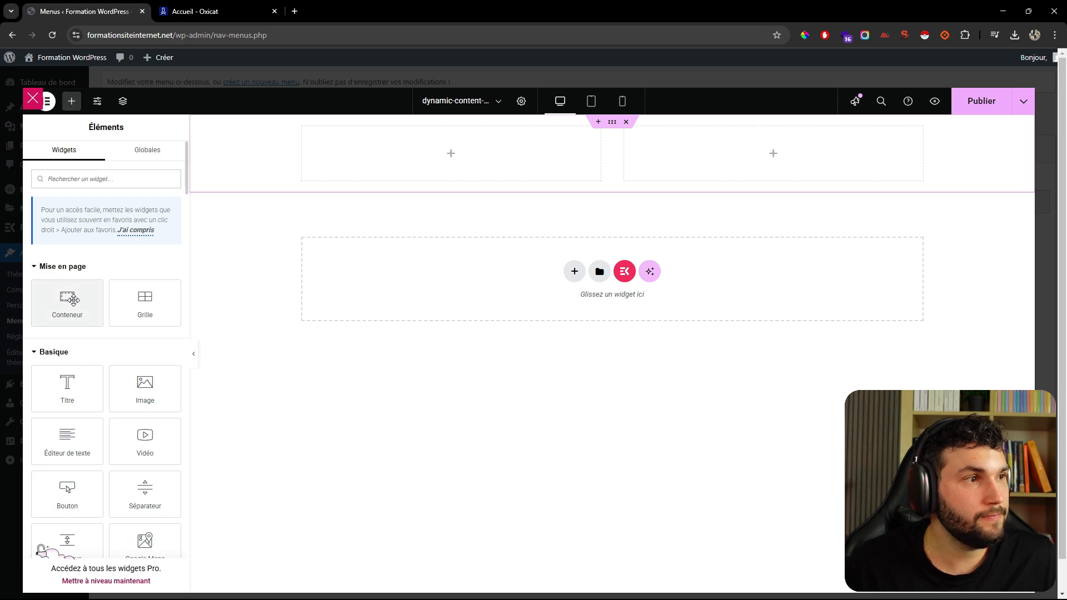
drag(73, 300, 362, 155)
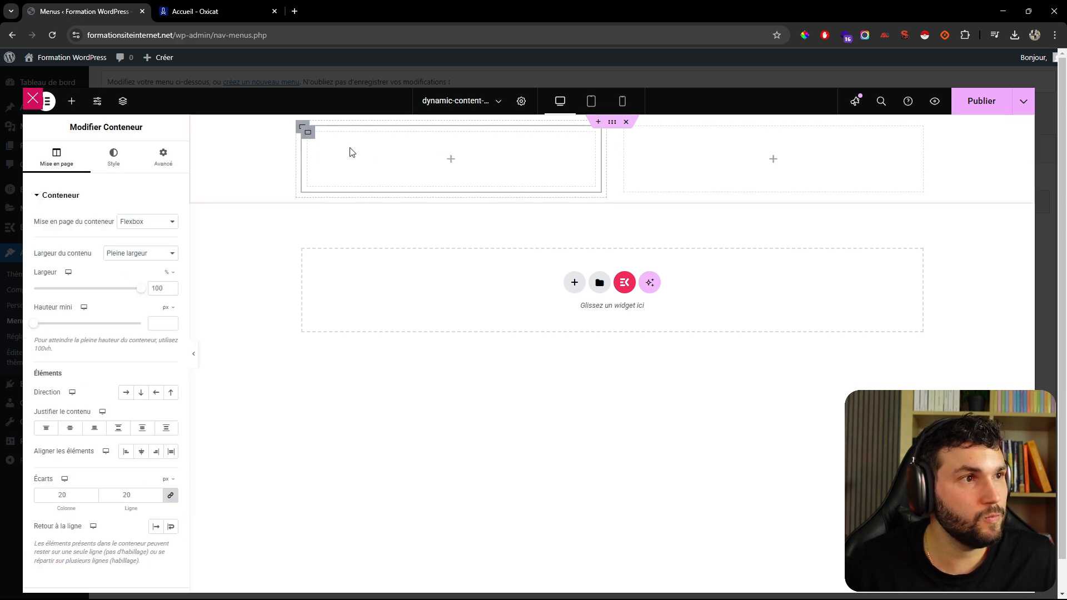
right_click(351, 151)
click(382, 182)
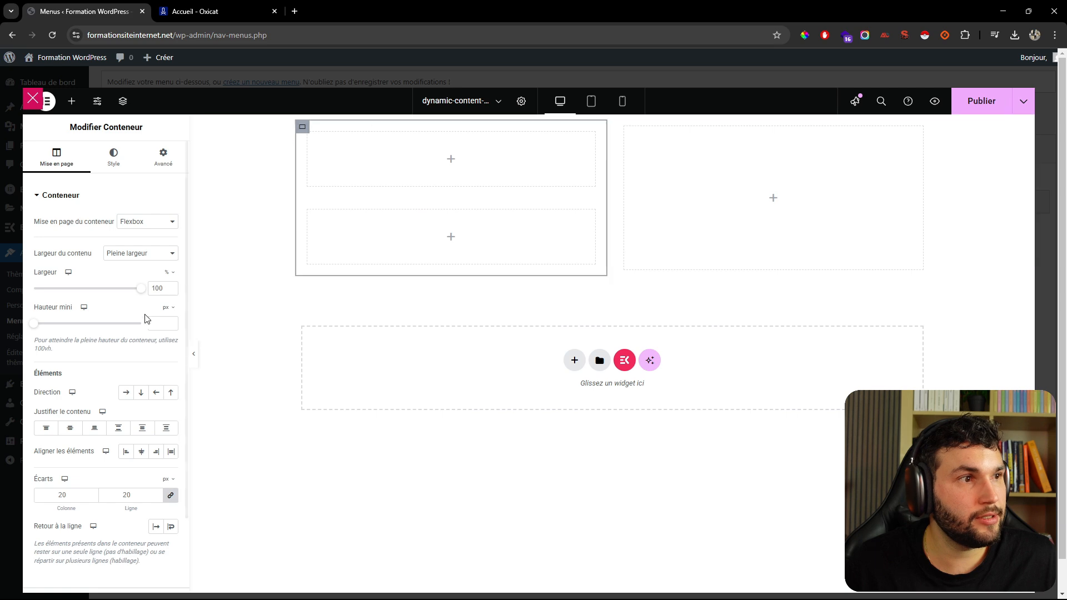
- Set the first column container's direction to a horizontal row so its two nested containers sit side by side
click(126, 392)
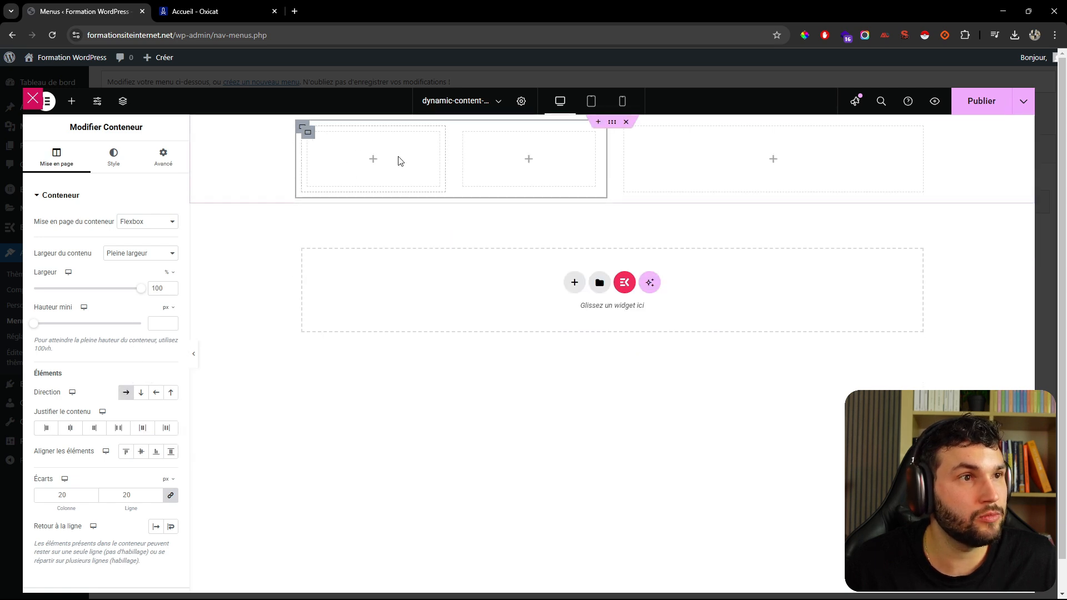
click(142, 392)
click(126, 392)
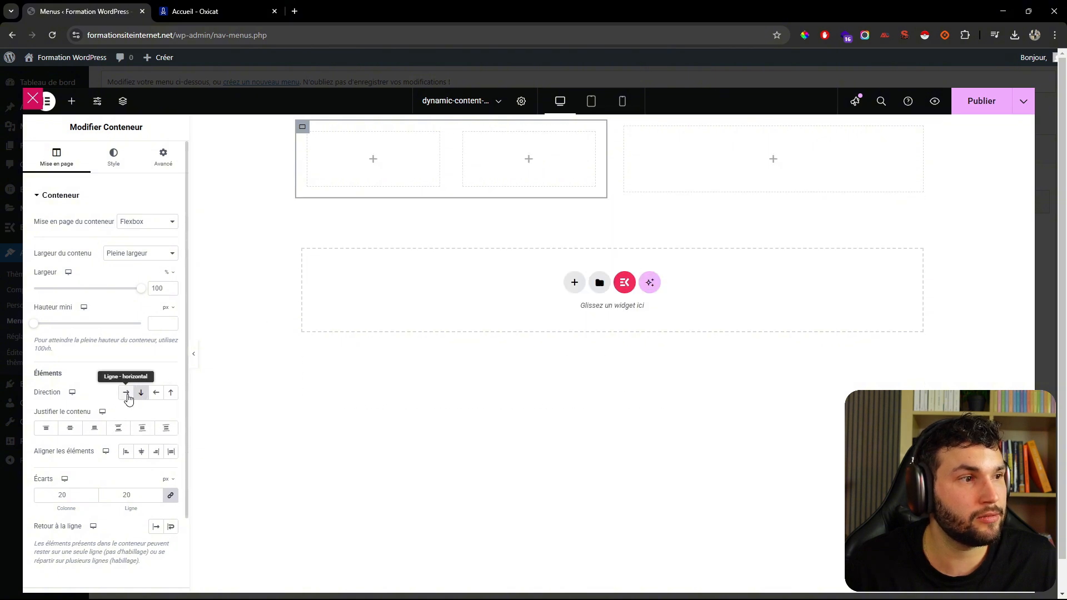
click(460, 139)
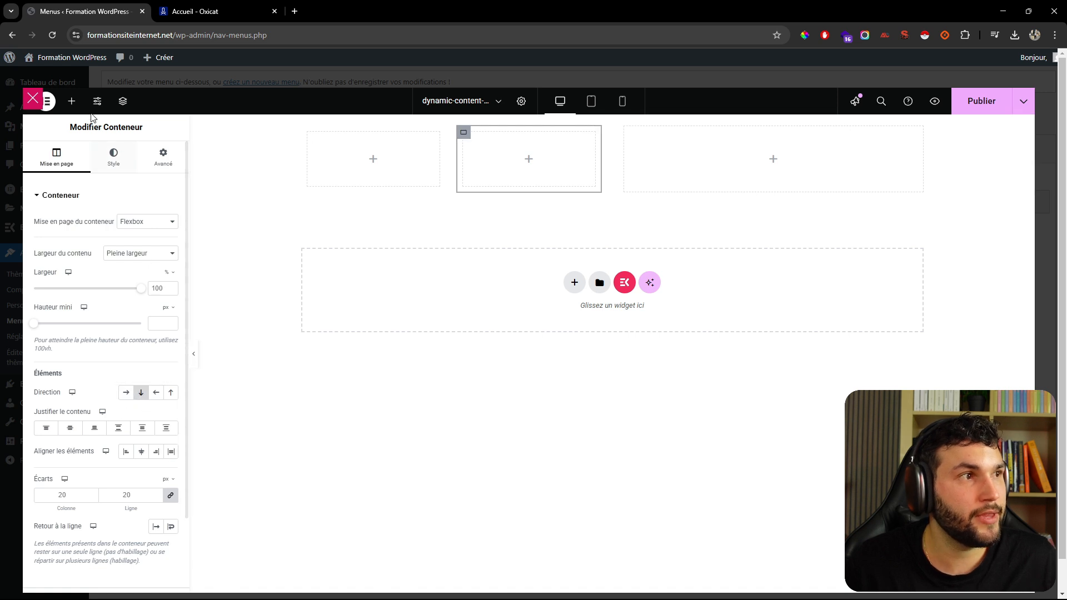
- Add an Icône widget to the first nested container and set its view to Rempli
click(72, 100)
click(116, 175)
text(ico)
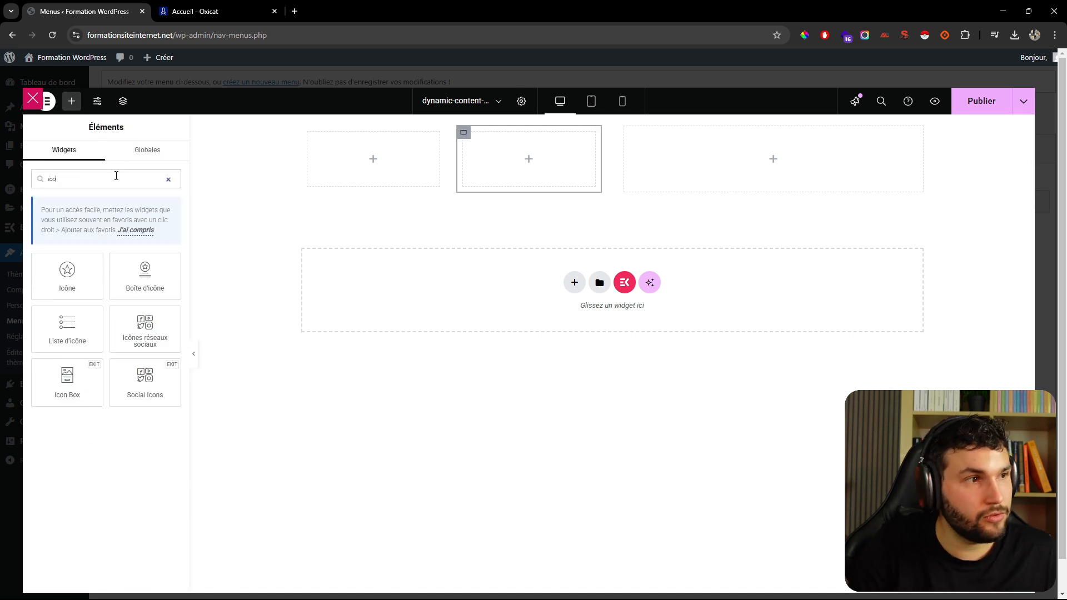
drag(67, 272, 339, 167)
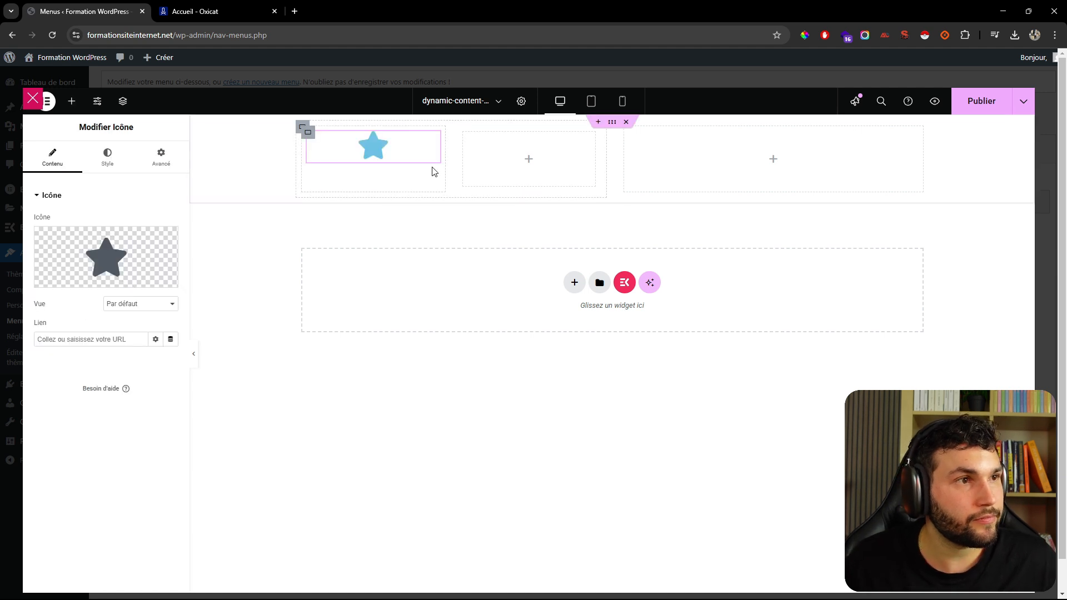
click(138, 340)
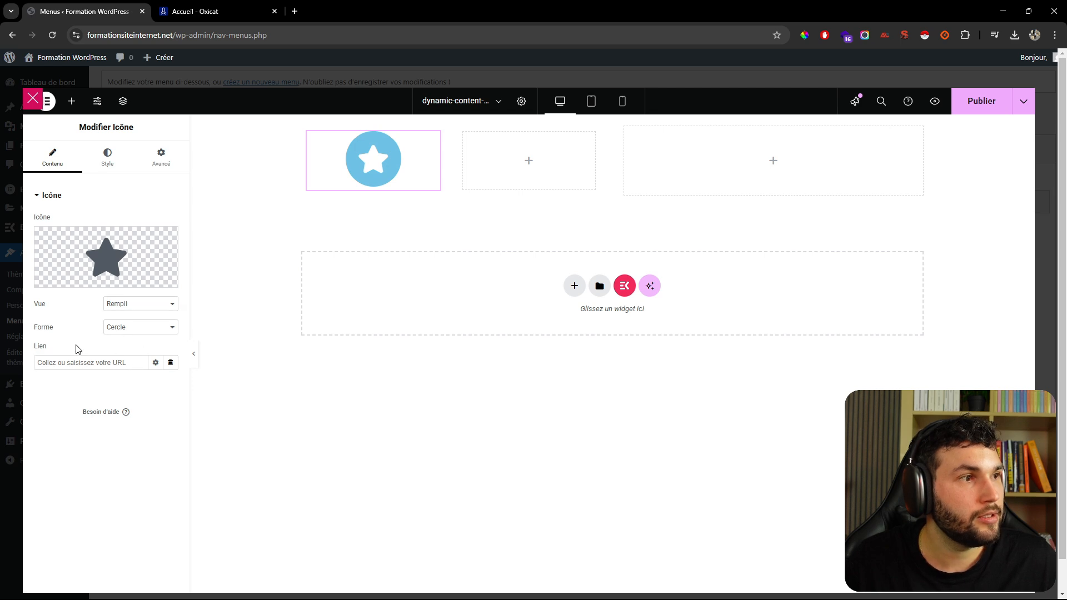
- Set the icon's border radius to 15 px on all corners and compare it with the Oxicat mega menu icons
click(109, 157)
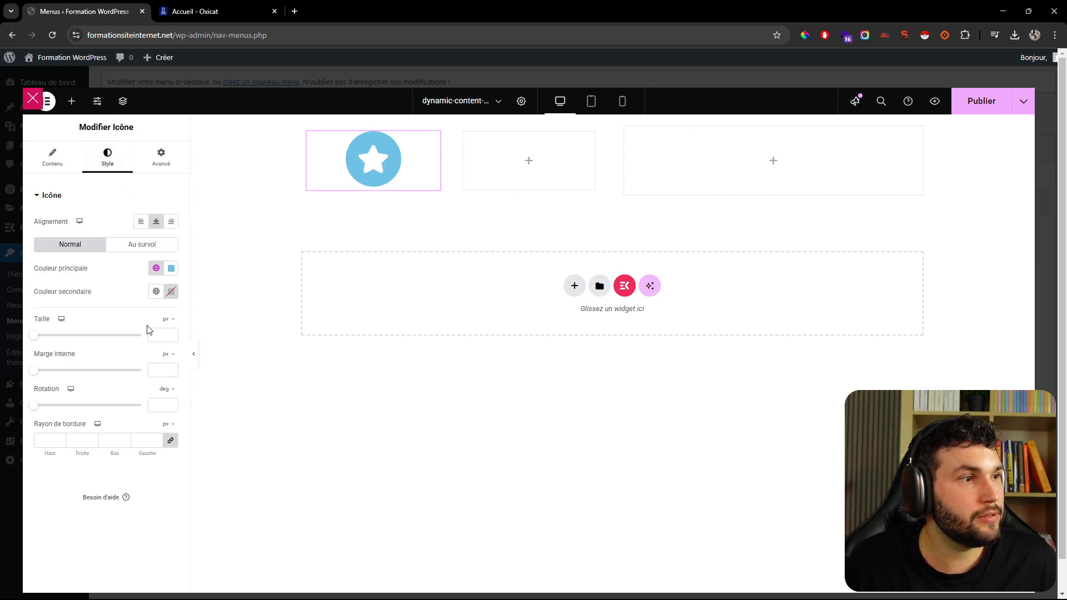
click(76, 446)
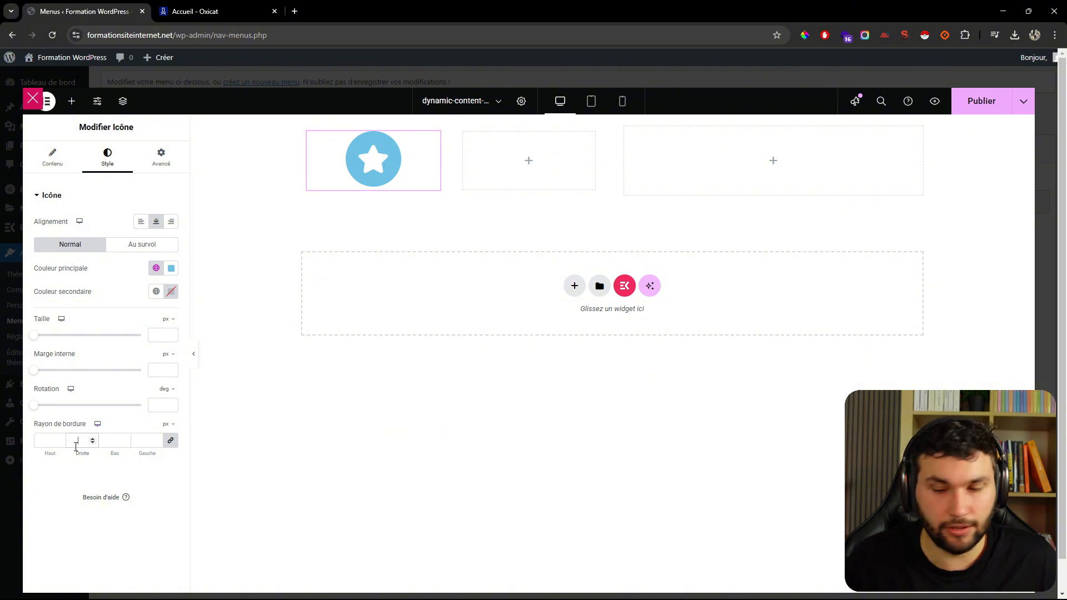
text(15)
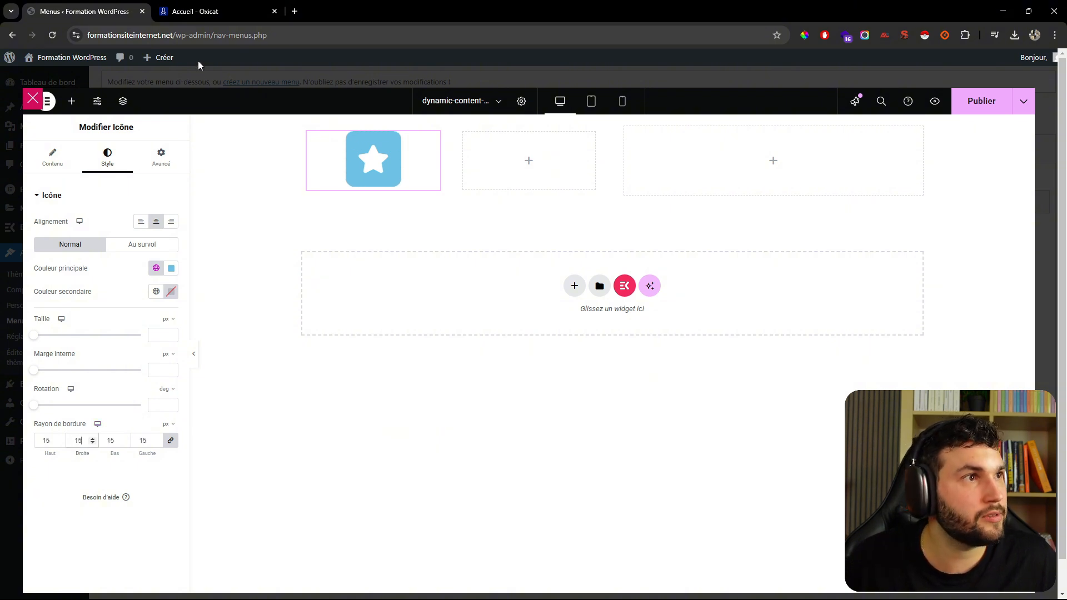
click(204, 11)
mouse_move(341, 109)
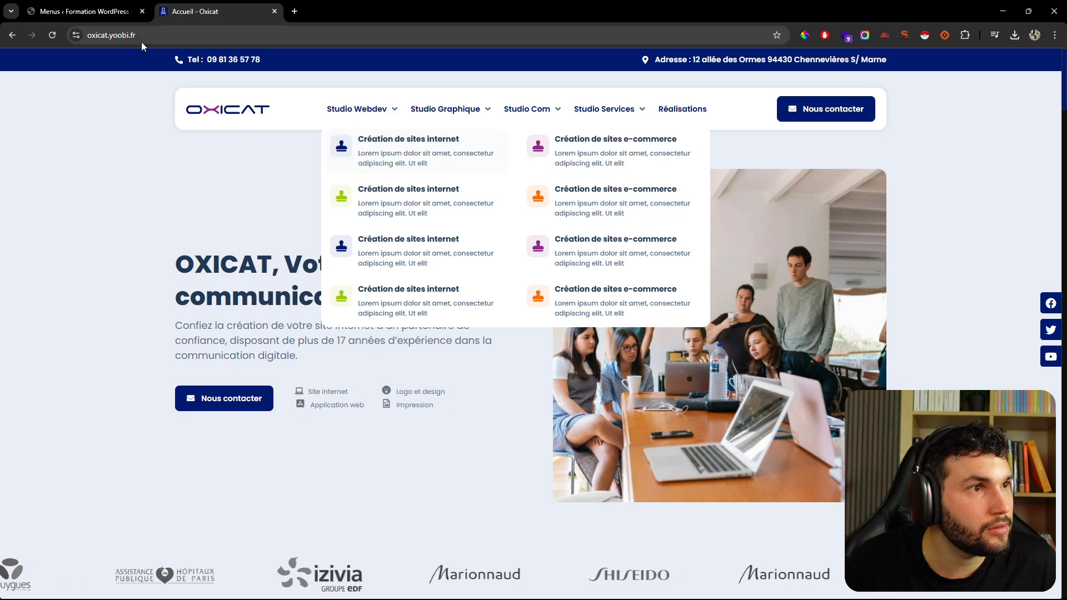
click(95, 13)
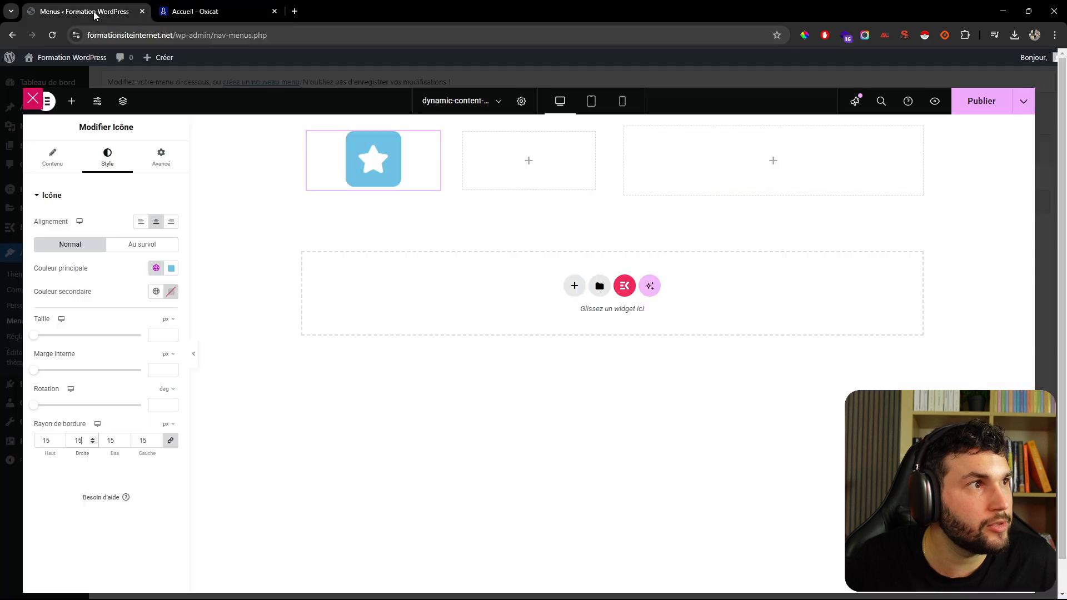
- Set the icon's secondary colour to the light blue global colour and its main colour to the semi-transparent #6EC1E430
click(157, 291)
click(119, 345)
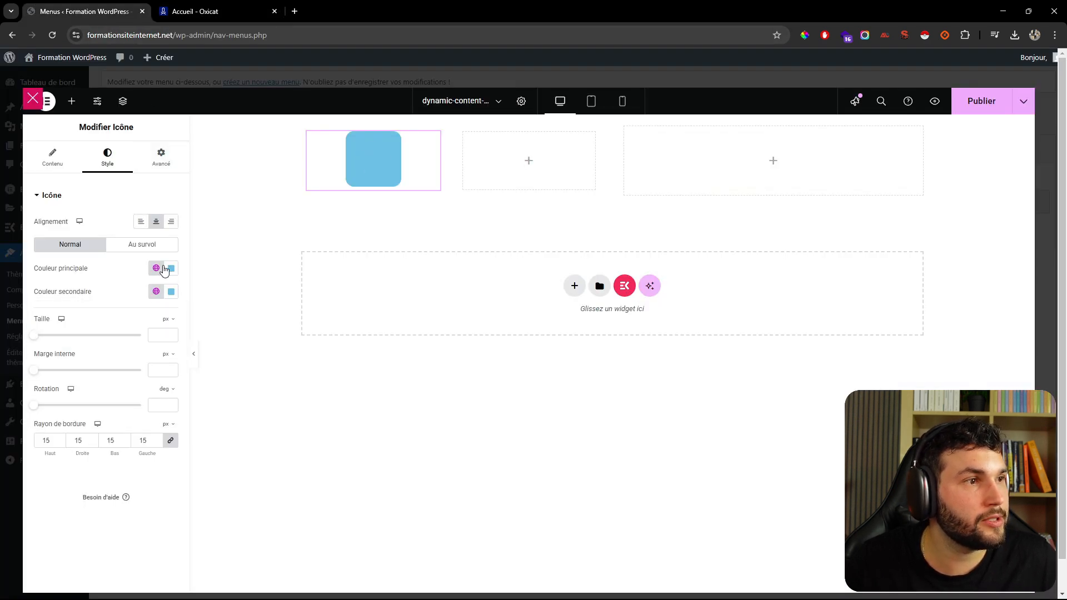
click(171, 270)
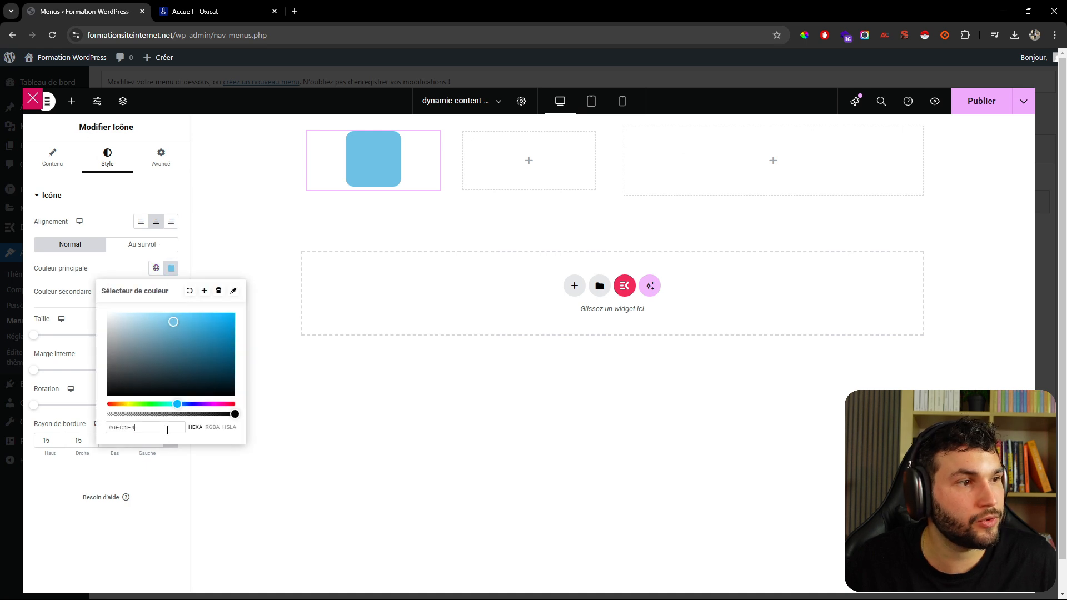
text(30)
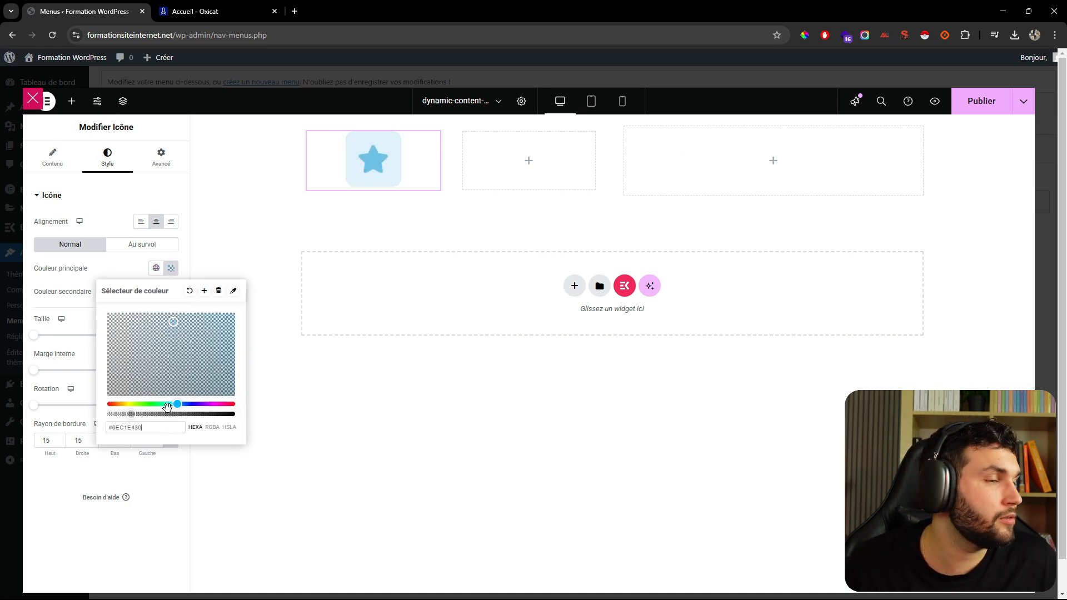
click(129, 268)
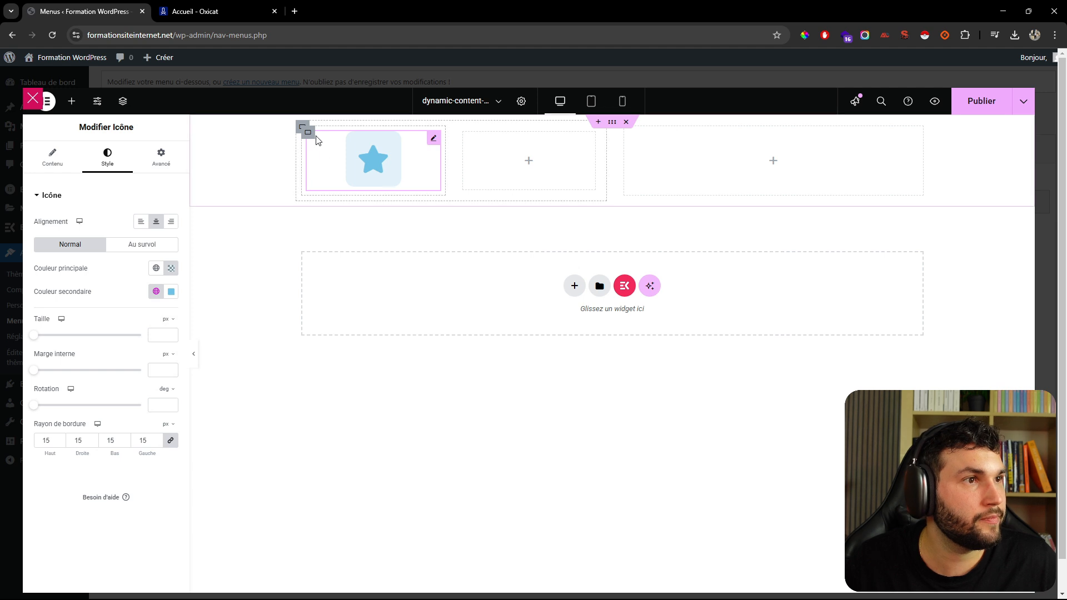
- Narrow the icon's container to a width of 15% and set the star icon's size to 25 px
click(308, 133)
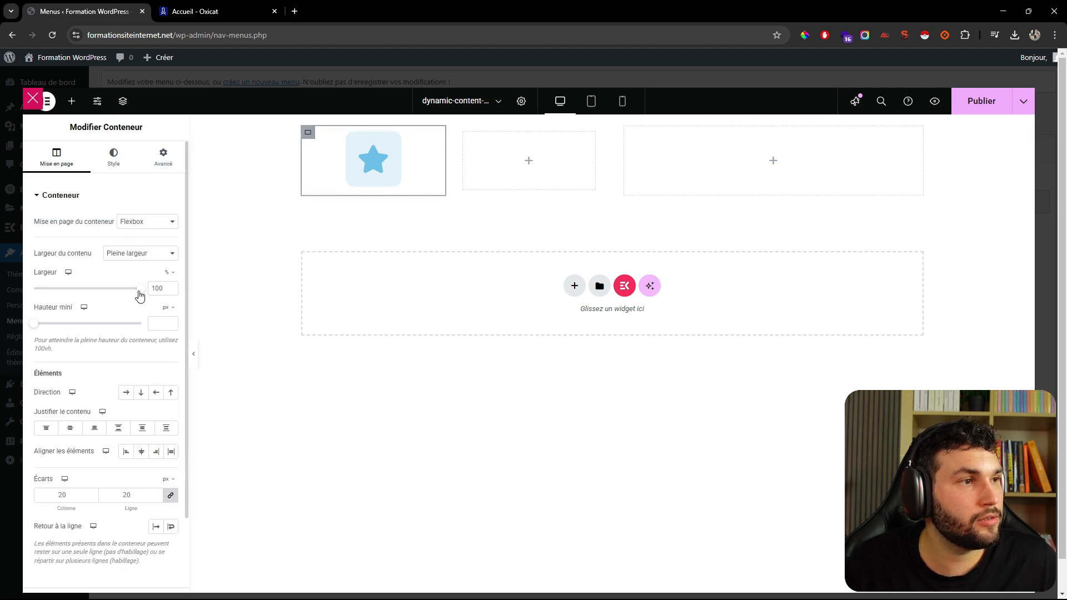
drag(139, 295, 64, 293)
click(342, 159)
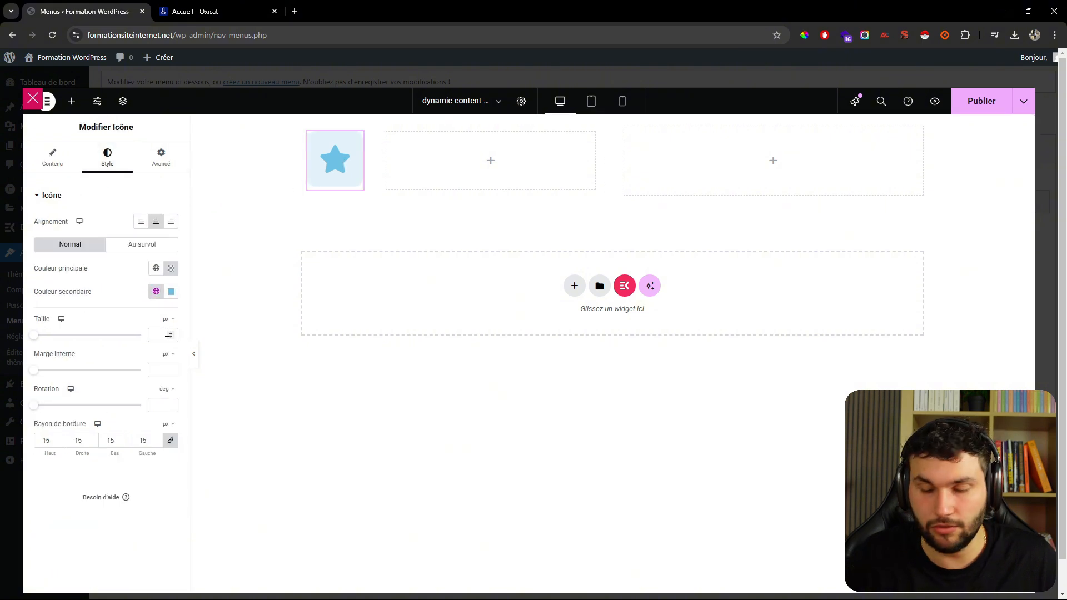
click(161, 334)
text(25)
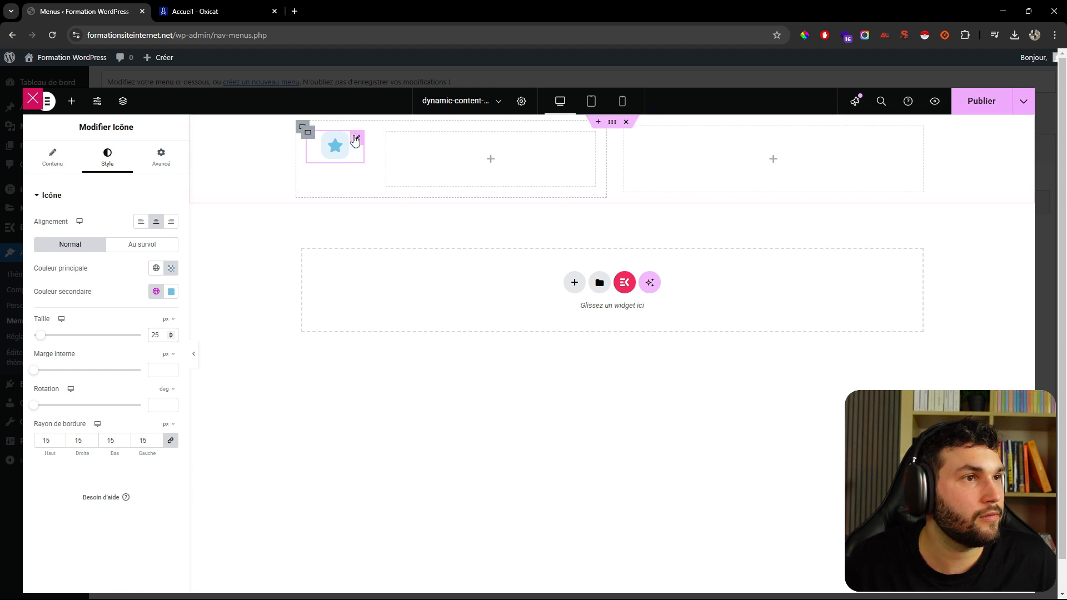
click(306, 133)
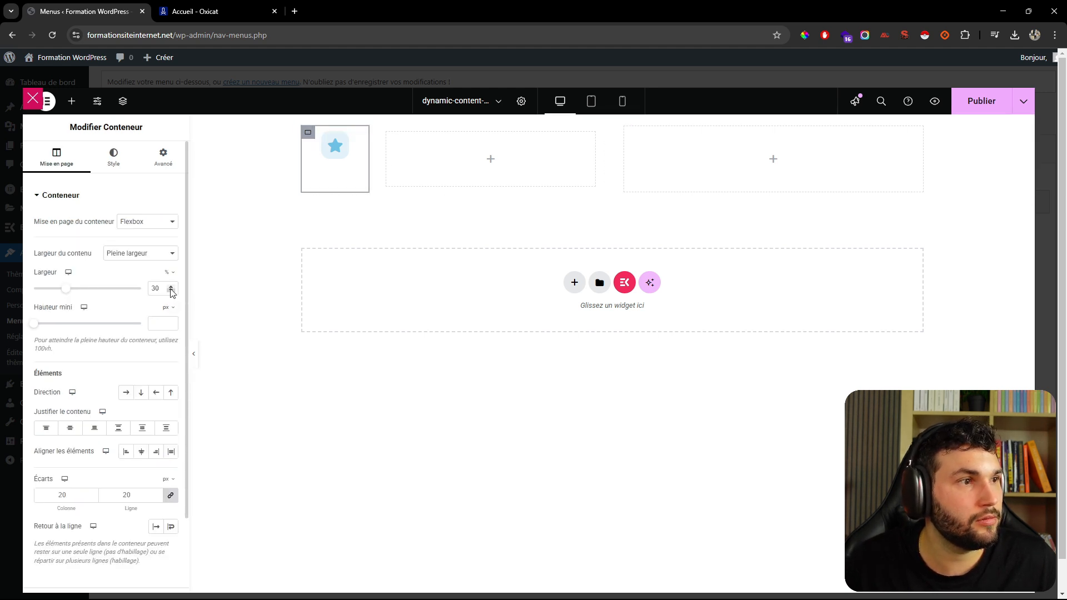
drag(171, 291, 171, 291)
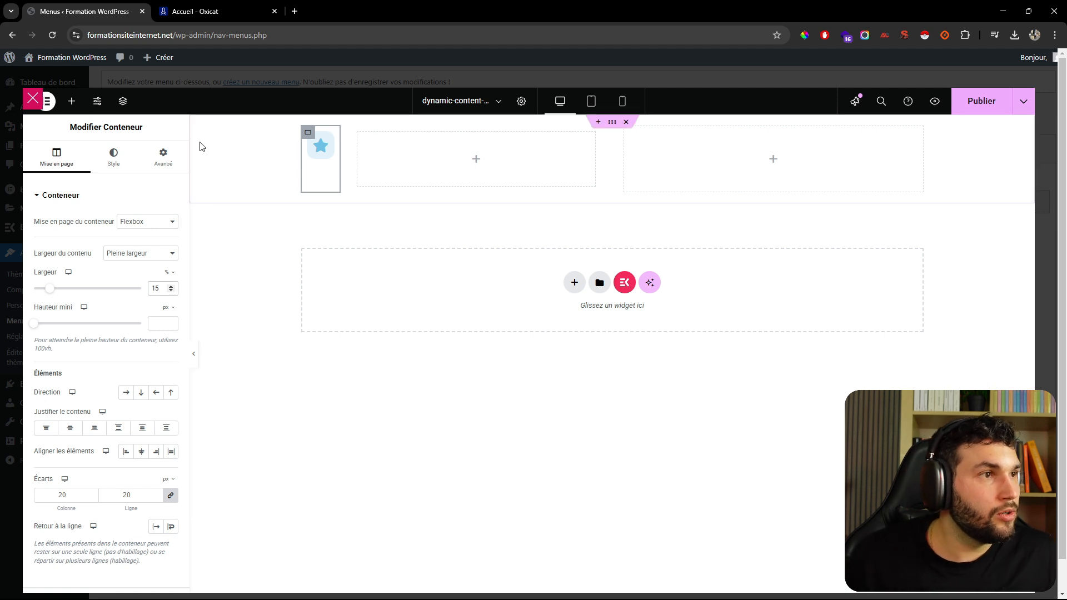
- Add a Titre widget to the empty container beside the icon and set its HTML tag to span
click(72, 101)
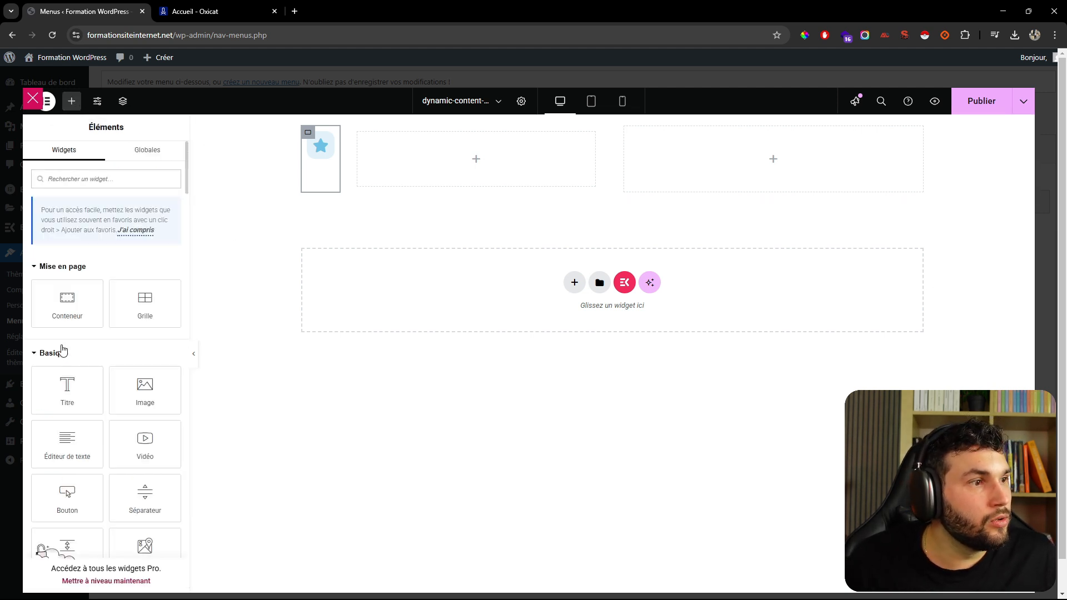
drag(65, 385, 469, 177)
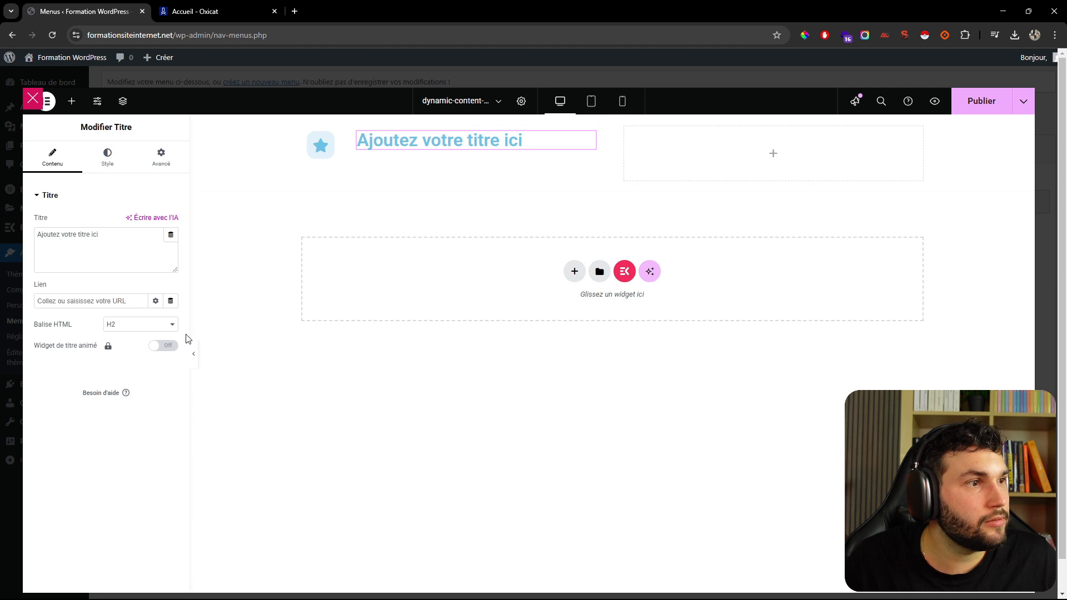
click(106, 159)
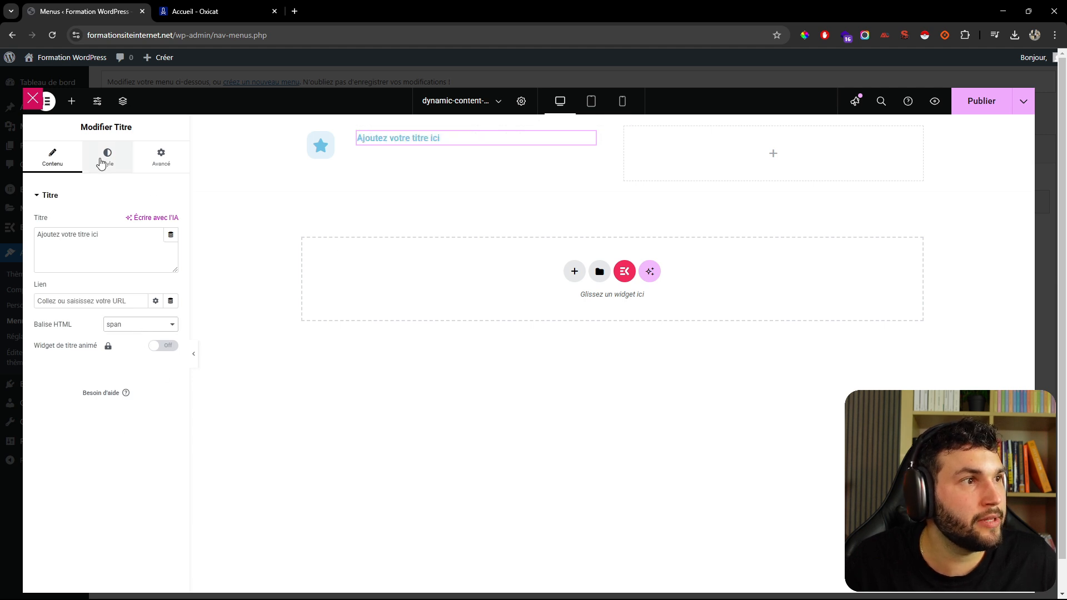
- Set the title's typography to 16 px with weight 700 (Gras), checking the Oxicat menu titles as a reference
click(171, 254)
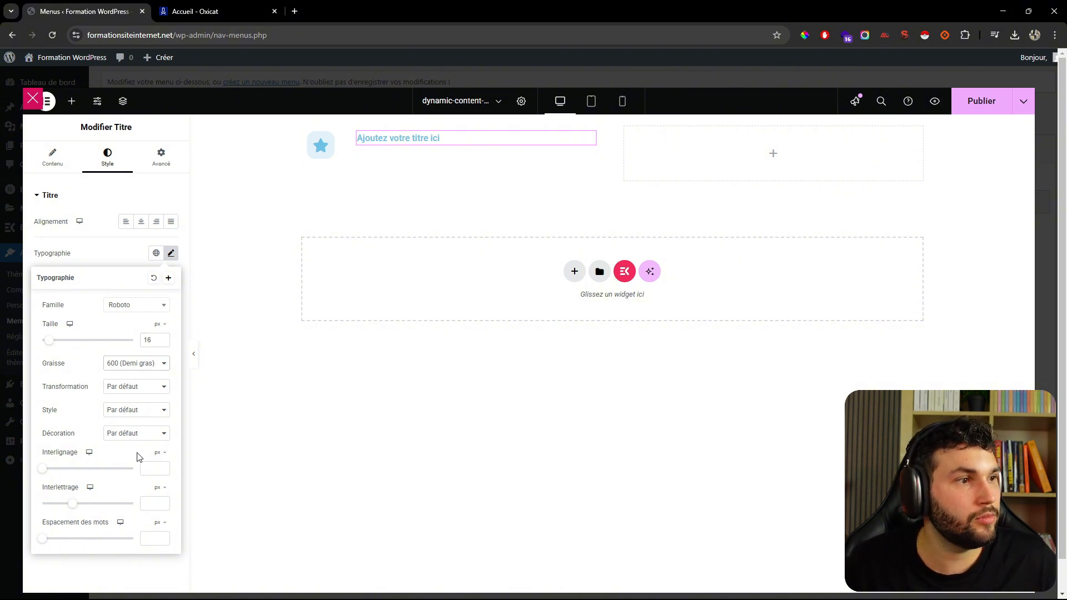
click(219, 14)
mouse_move(395, 119)
click(111, 12)
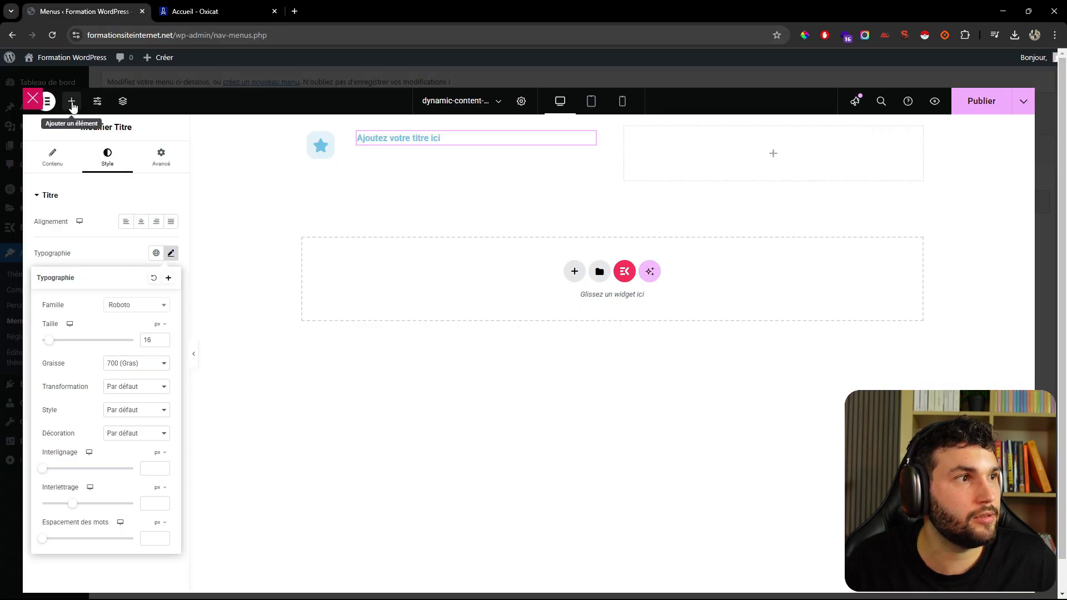
- Add an Éditeur de texte widget below the title and set its font size to 12 px
click(71, 101)
drag(66, 445, 414, 155)
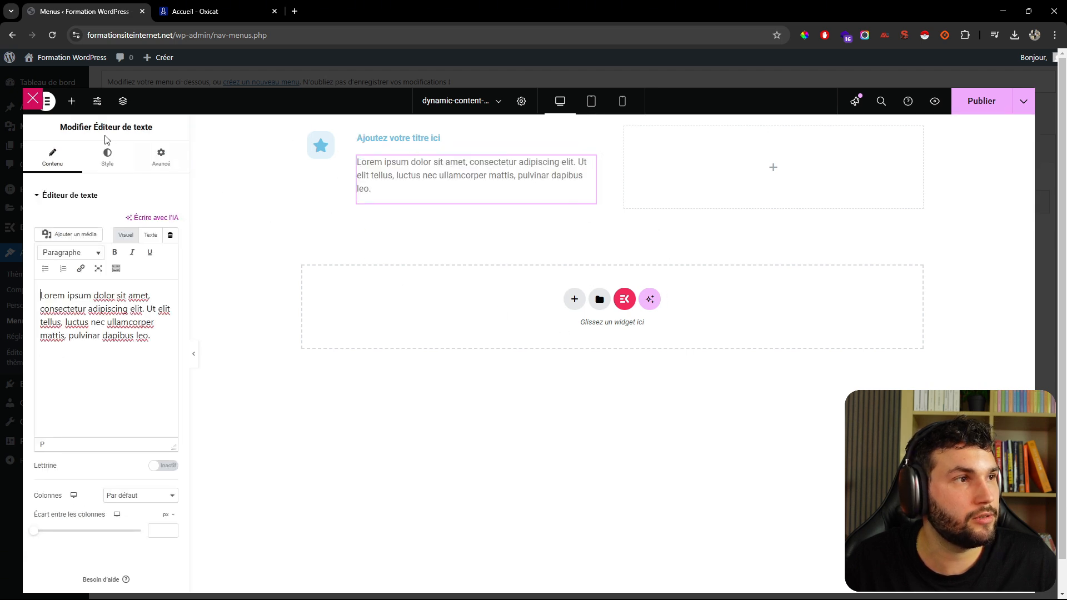
click(107, 156)
click(170, 268)
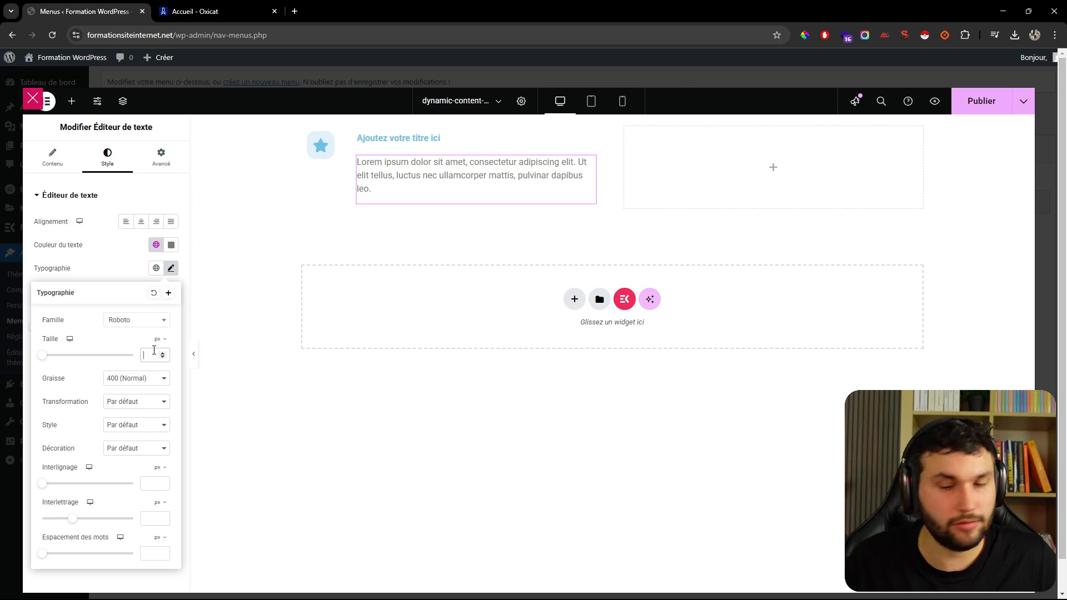
text(14)
key(BackSpace)
text(2)
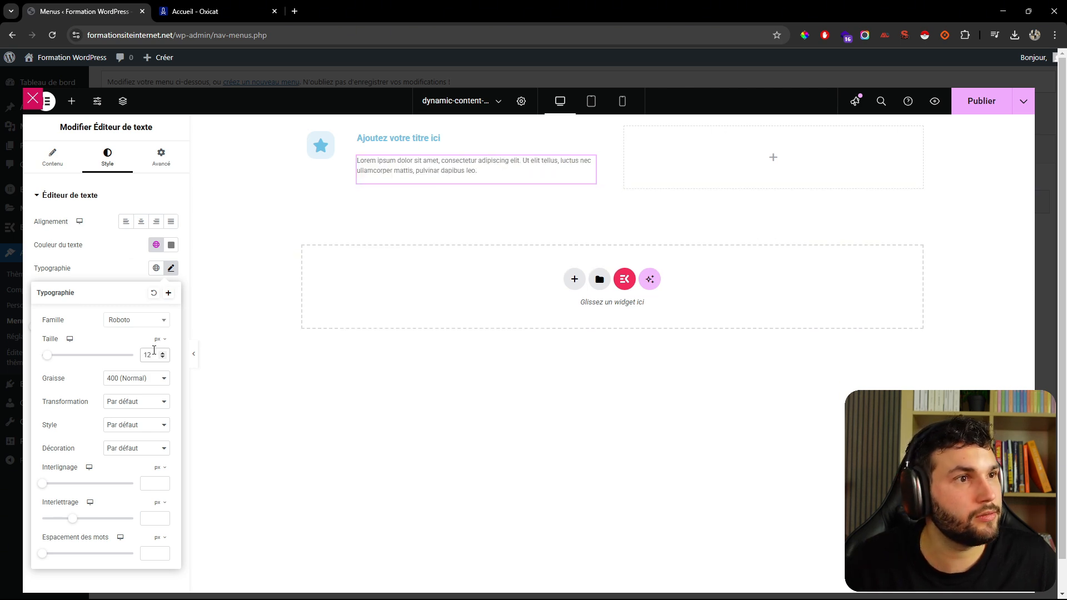
- Check the title and description spacing on the Oxicat menu, and set the text container's column and row gaps to 5 px
click(217, 11)
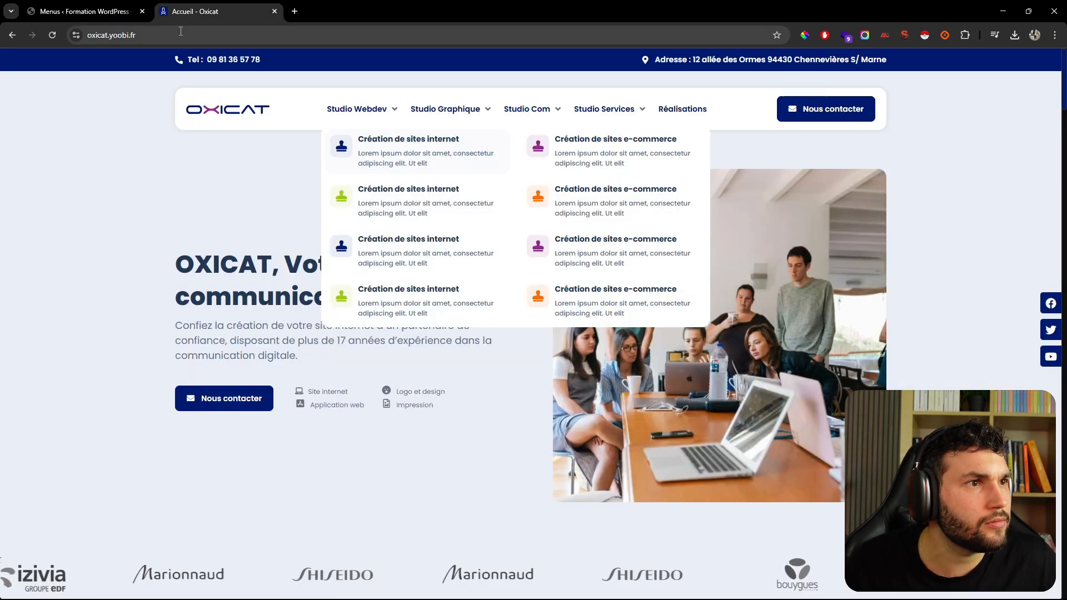
click(122, 14)
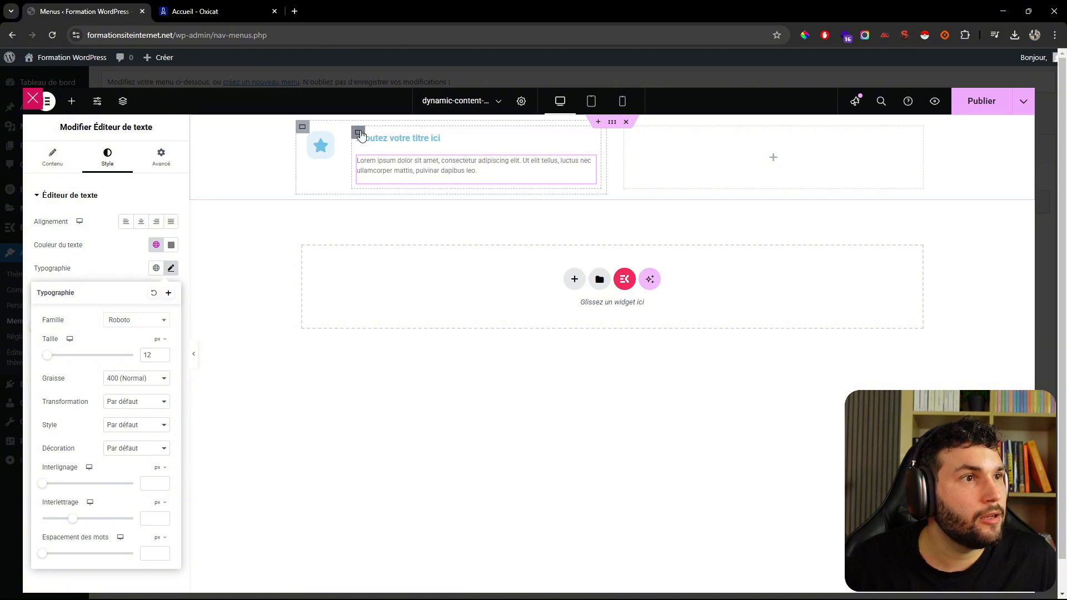
click(359, 134)
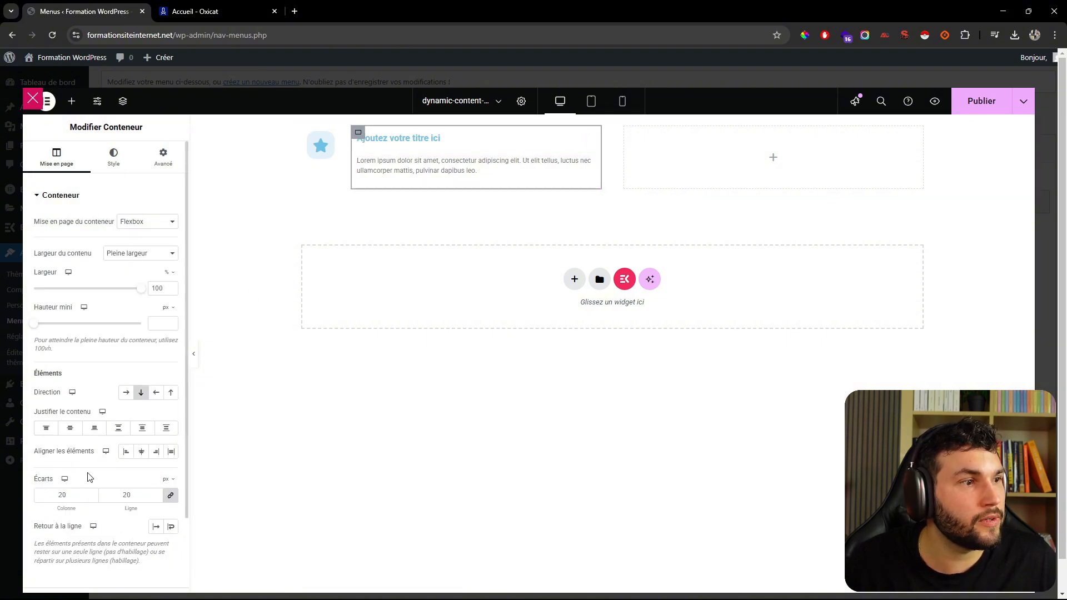
double_click(127, 495)
text(5)
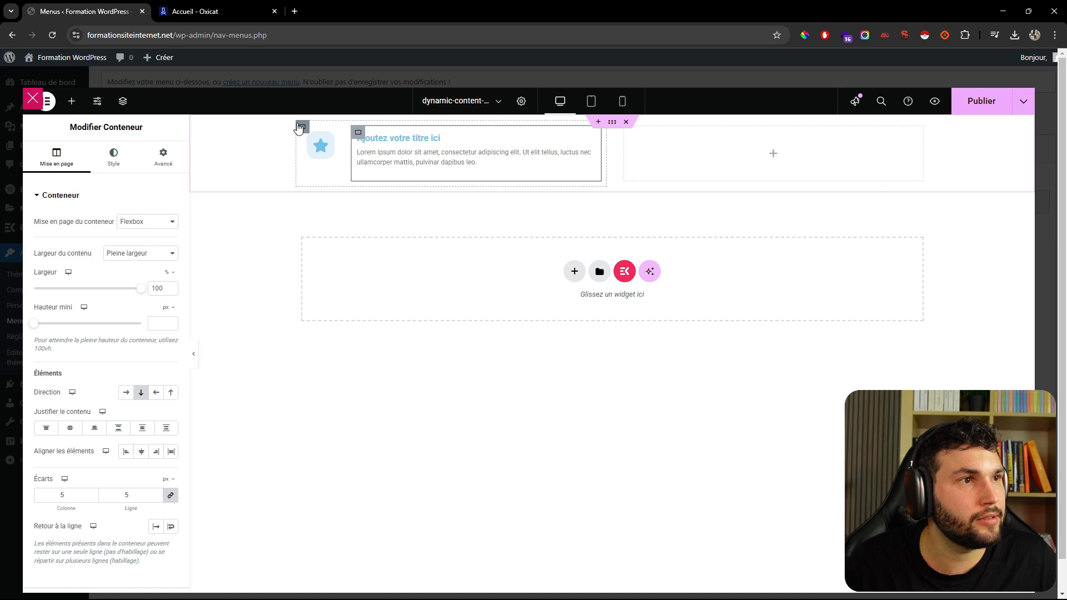
- Set the column and row gaps of the container holding the icon and text to 0 px
click(301, 127)
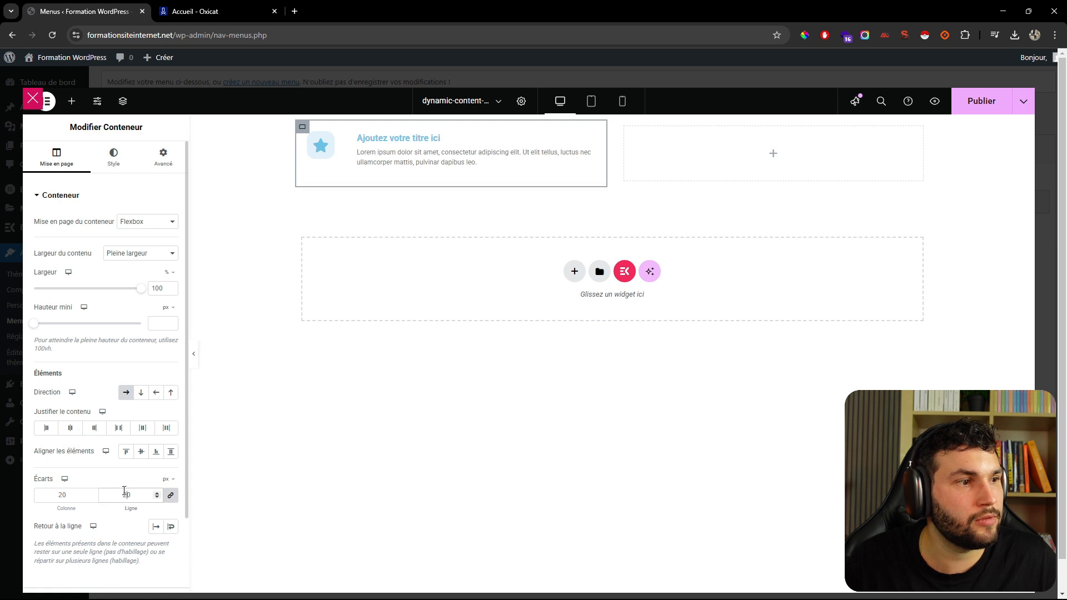
double_click(124, 495)
text(0)
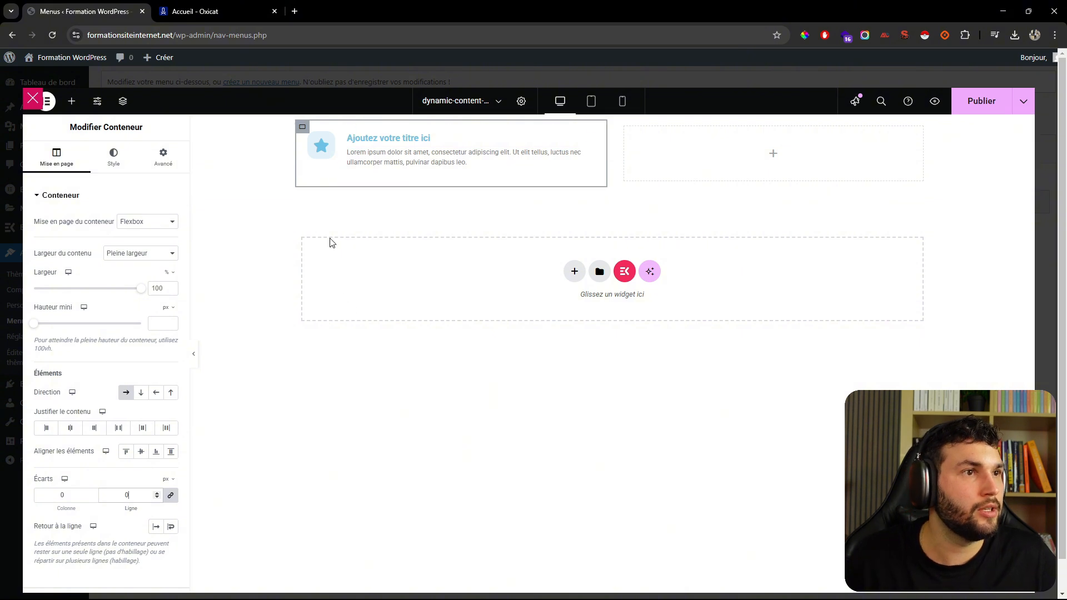
- Duplicate the icon-and-text container and delete the empty container beside it so the copy forms the second column
right_click(306, 133)
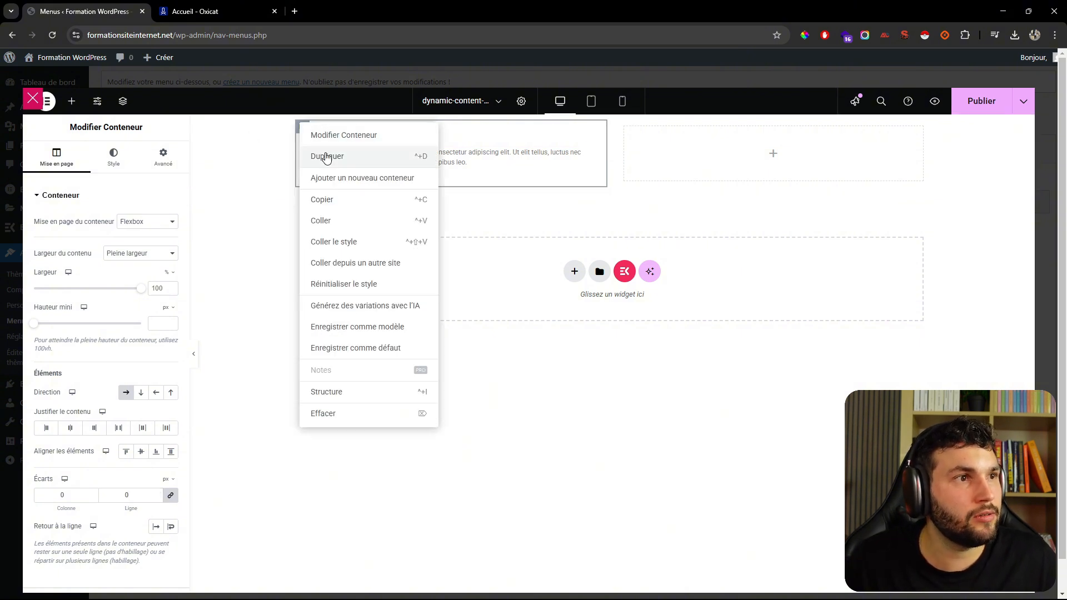
click(326, 155)
right_click(778, 151)
click(801, 443)
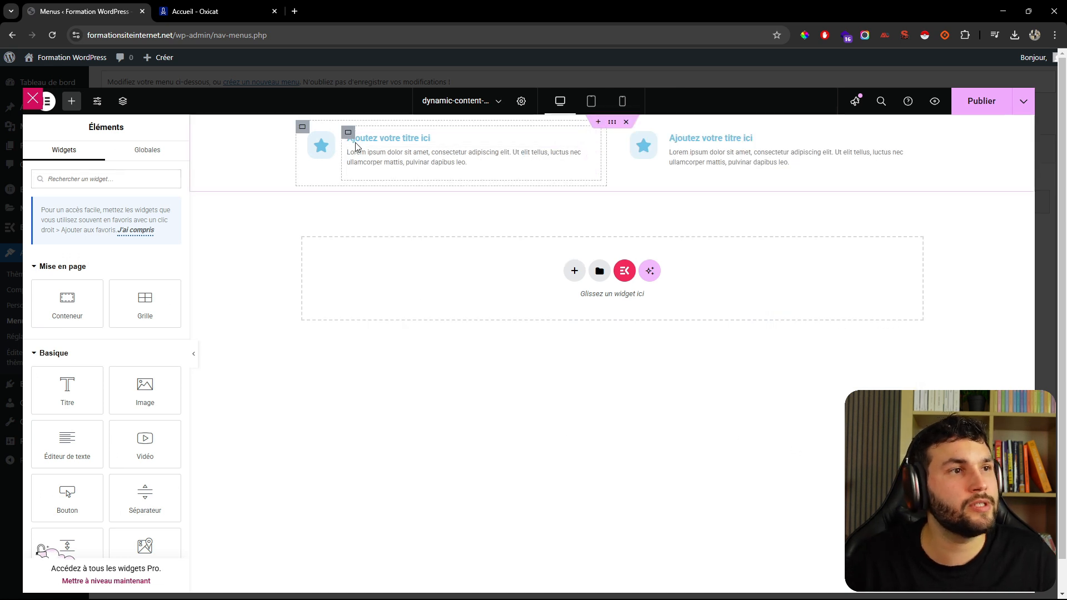
- Give the first icon-and-text container a classic hover background with the translucent colour #6EC1E410
click(301, 128)
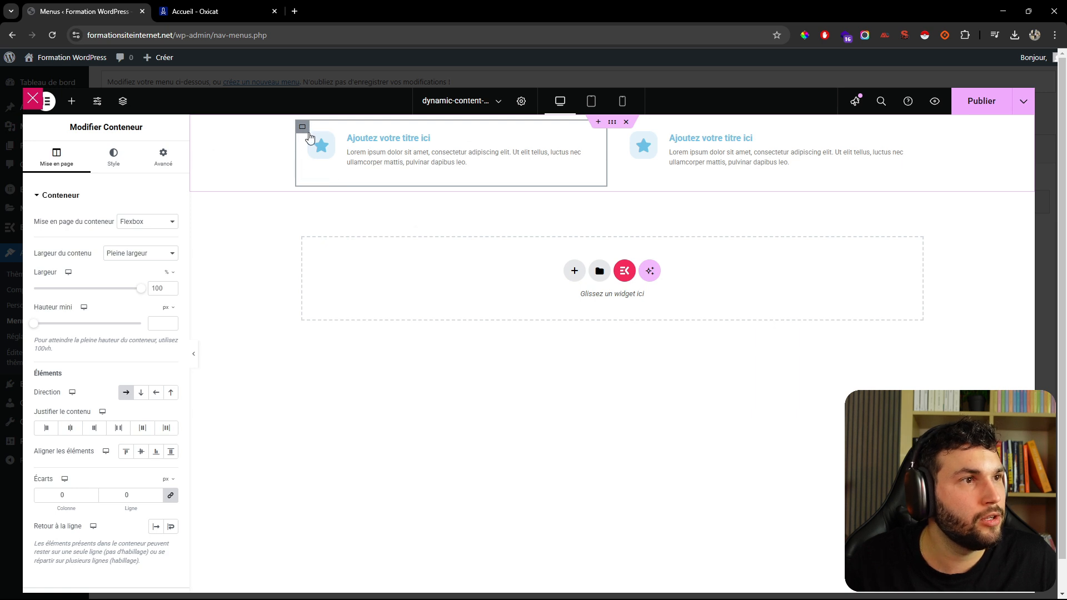
click(113, 157)
click(143, 220)
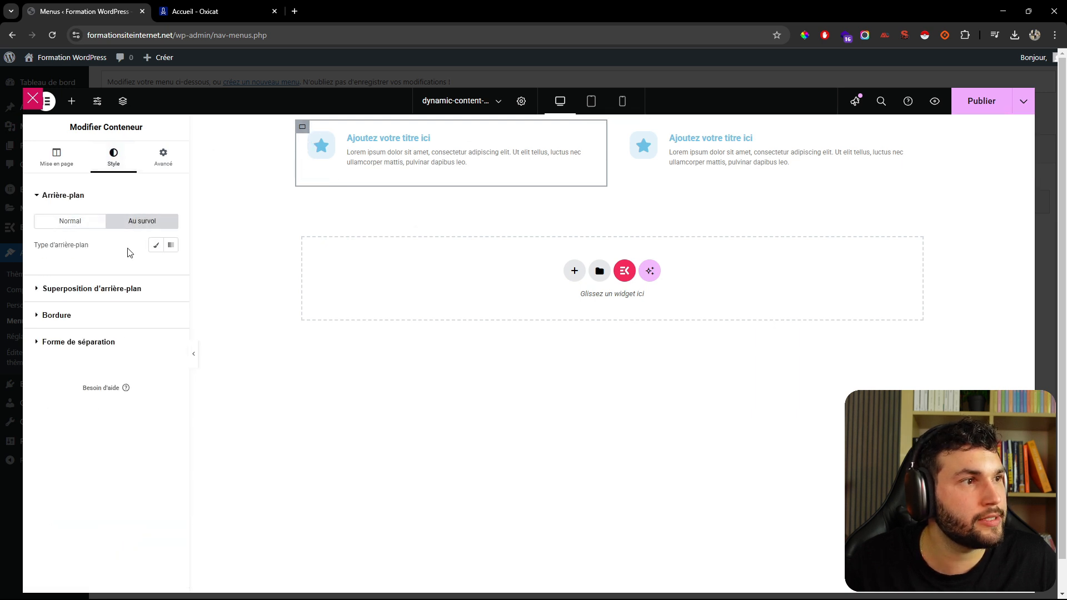
click(157, 245)
click(157, 268)
click(69, 317)
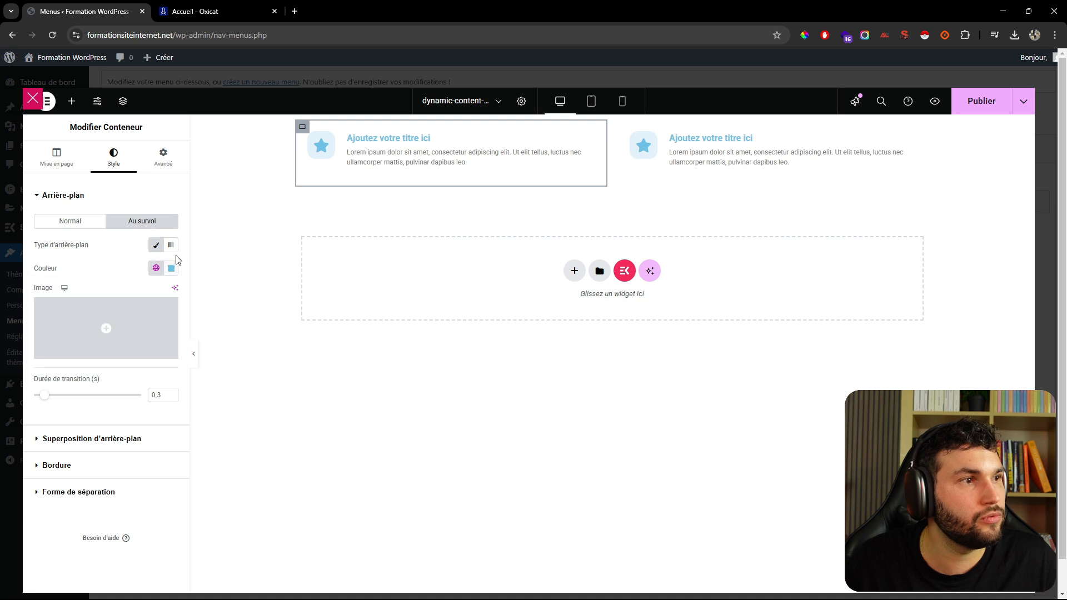
click(171, 267)
text(1E41)
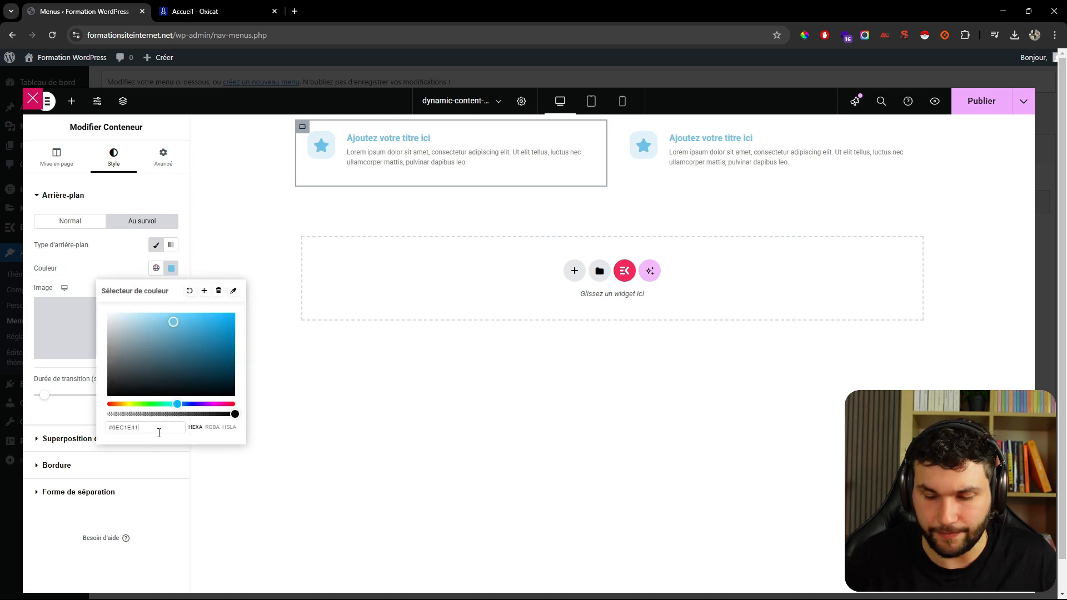
text(0)
click(109, 262)
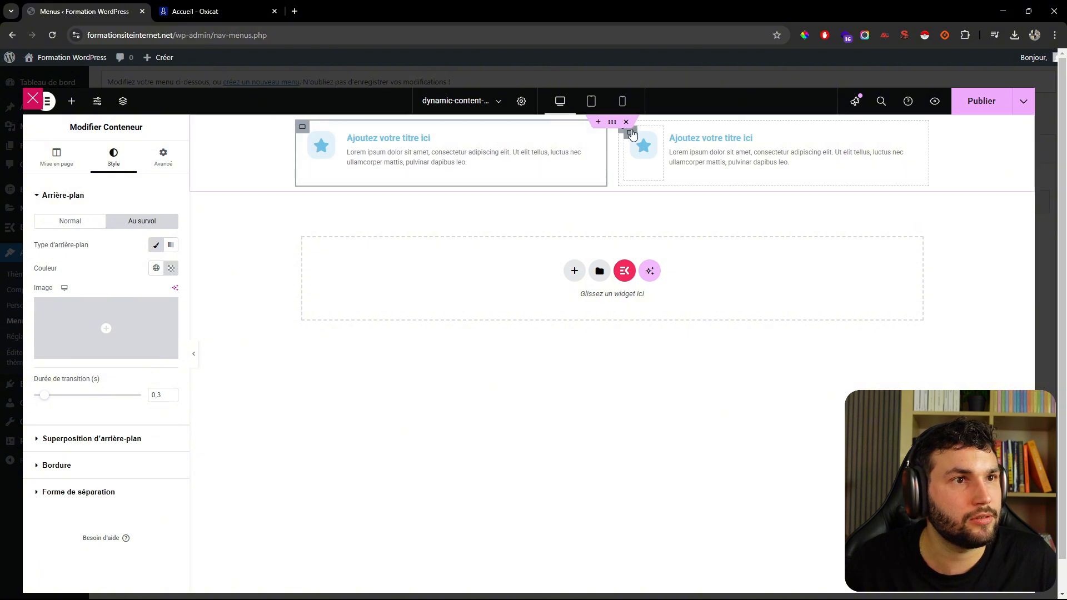
- Apply the same translucent hover background, #6EC1E410, to the second icon-and-text container
click(624, 134)
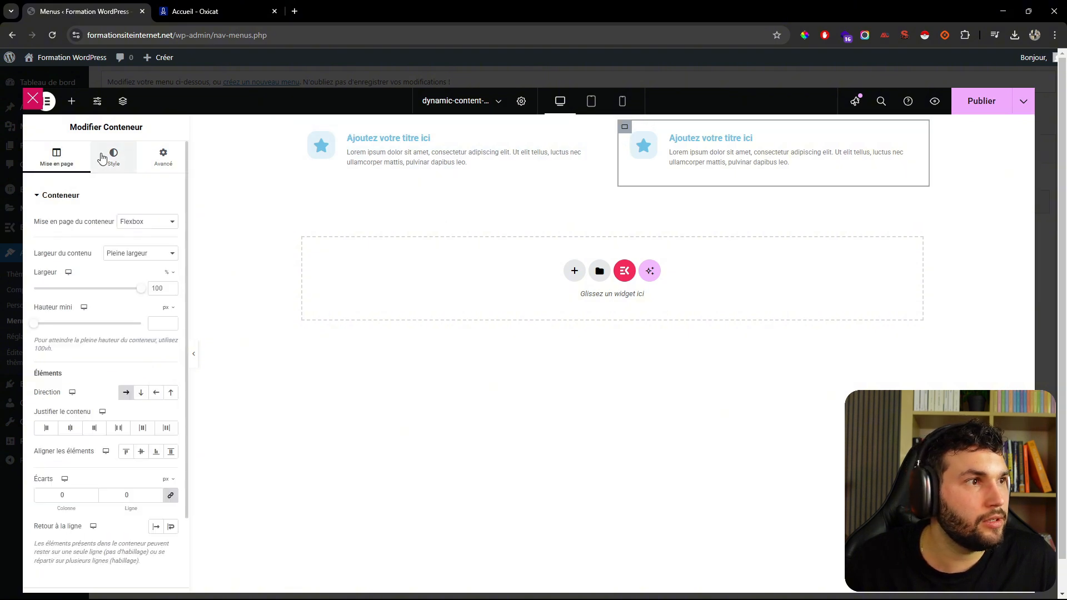
click(113, 157)
click(136, 222)
click(156, 245)
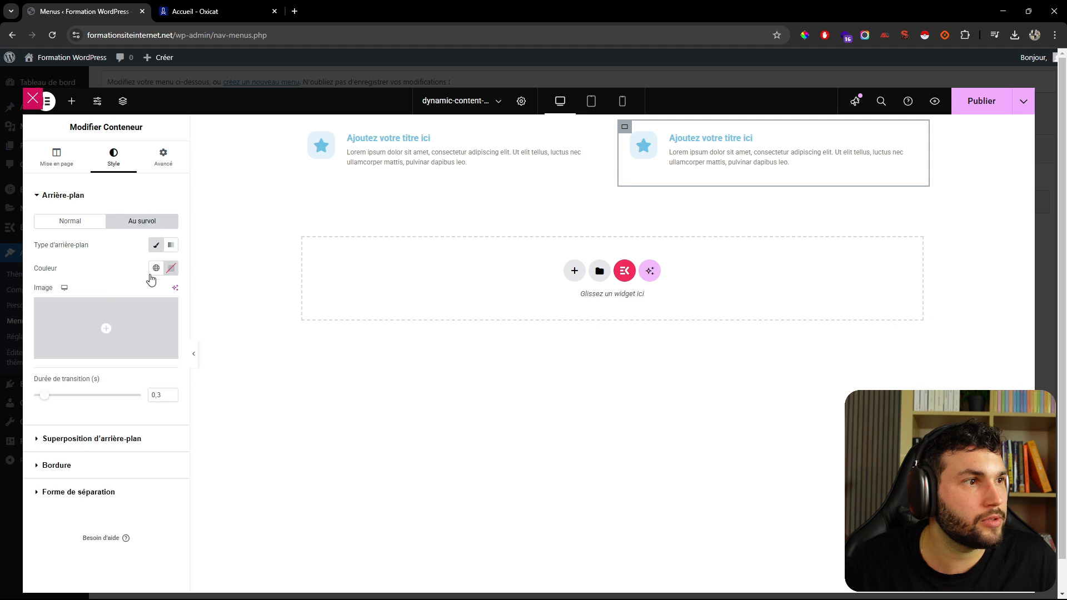
click(156, 268)
click(131, 319)
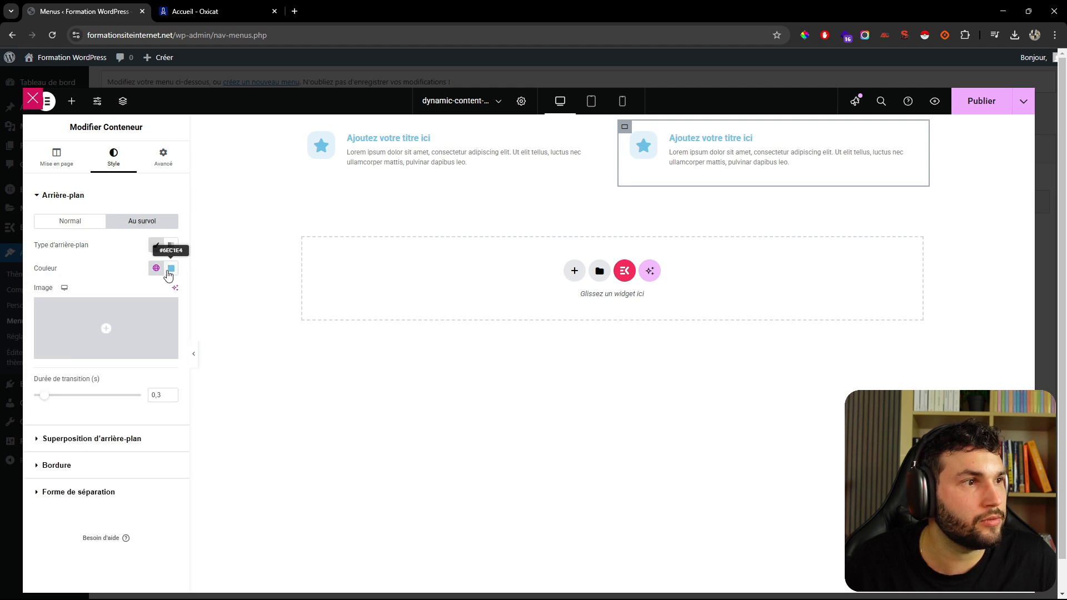
click(171, 269)
text(10)
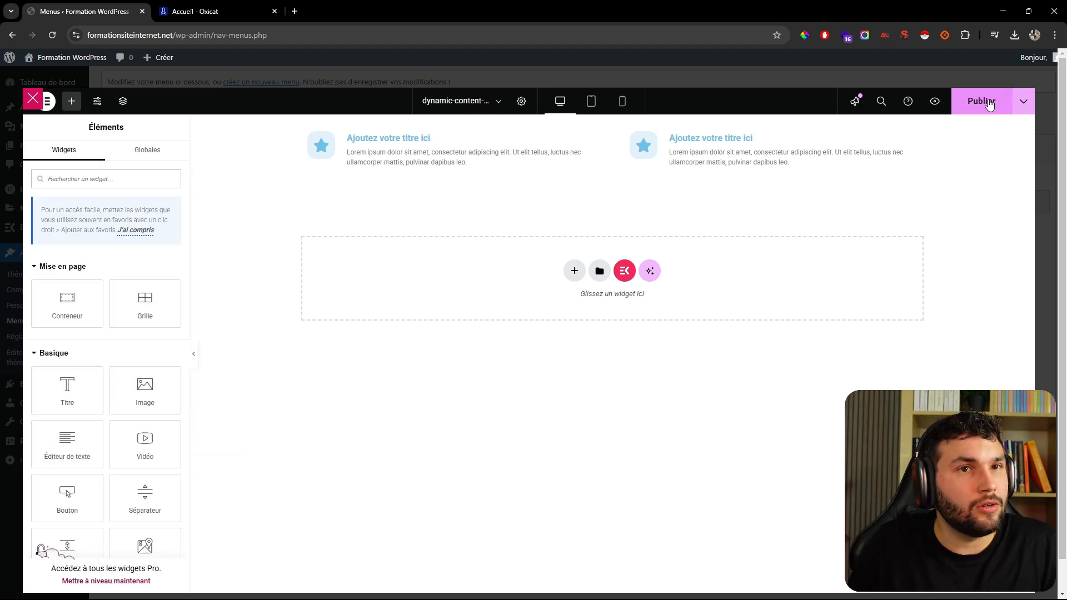
- Publish the mega menu content, close its editor and settings dialog, and save Menu Principal
click(990, 105)
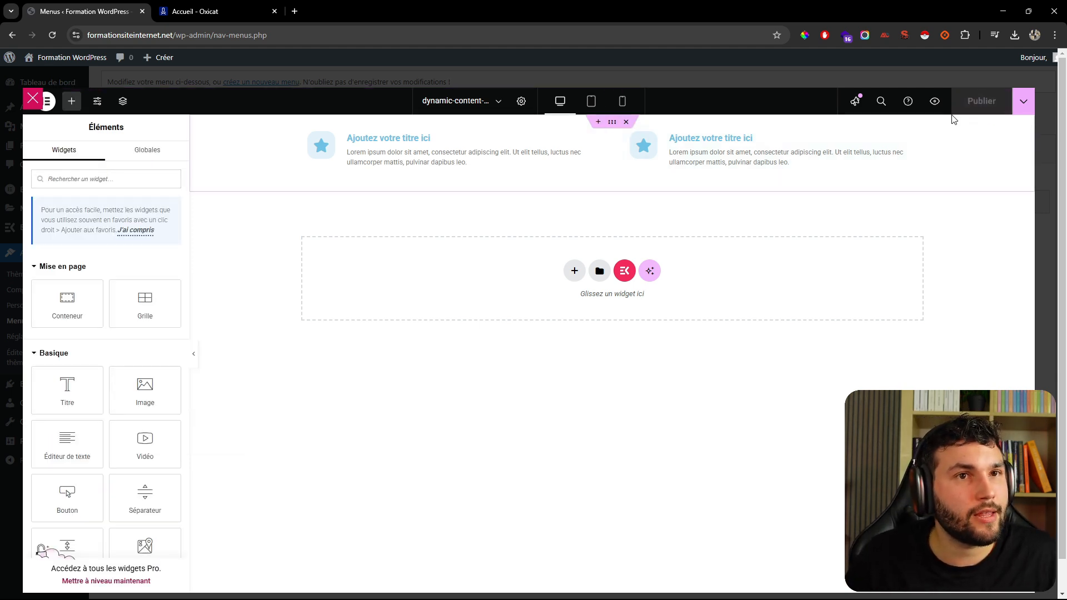
click(34, 102)
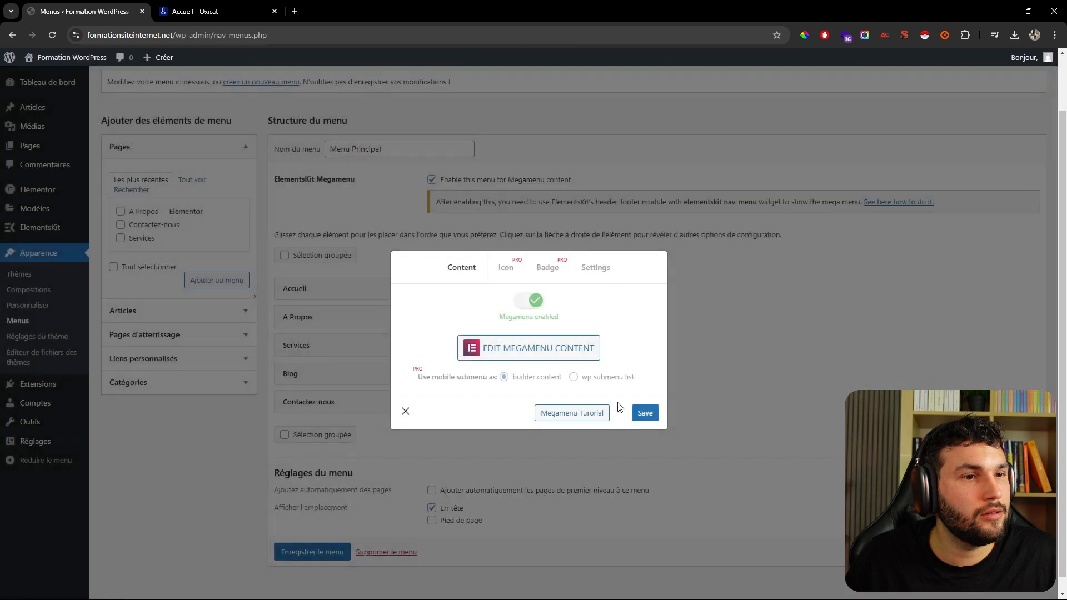
click(404, 412)
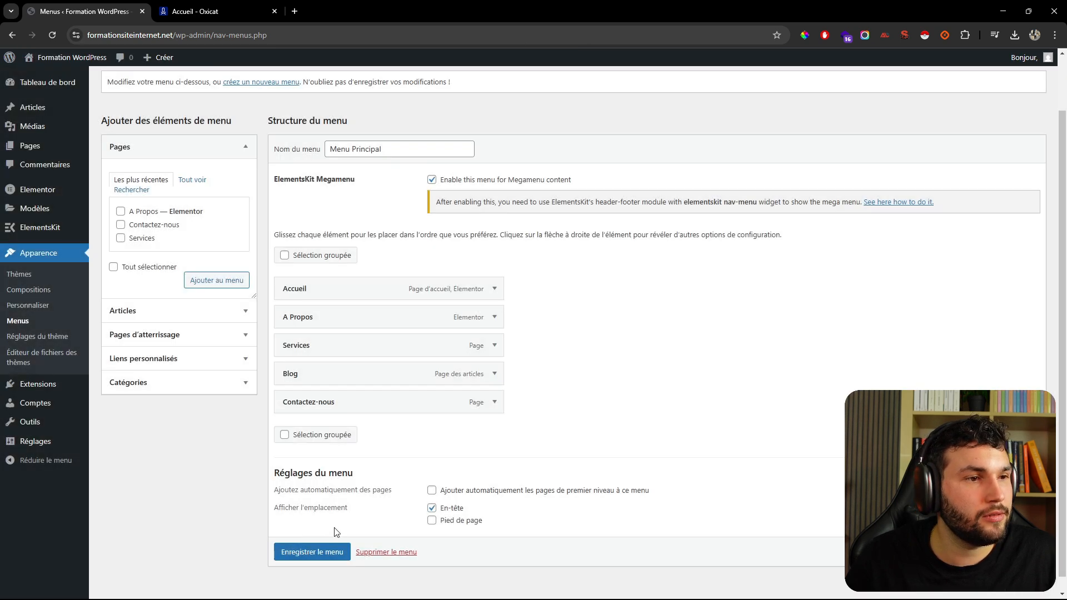
click(319, 550)
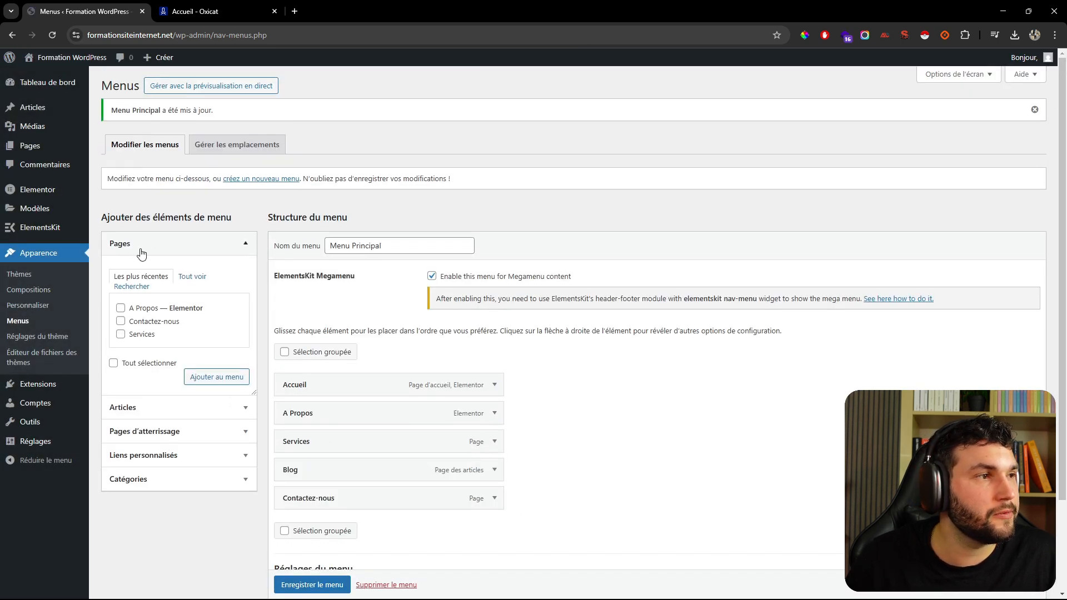
- Go to ElementsKit and complete its onboarding wizard without entering an email address, saving the changes
mouse_move(65, 229)
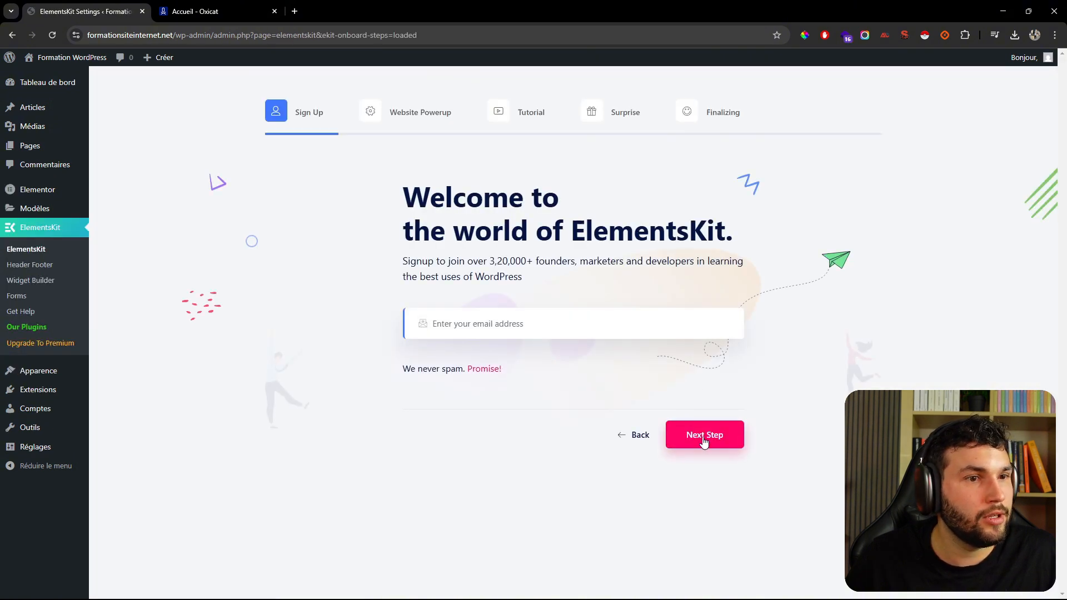
click(703, 437)
click(800, 566)
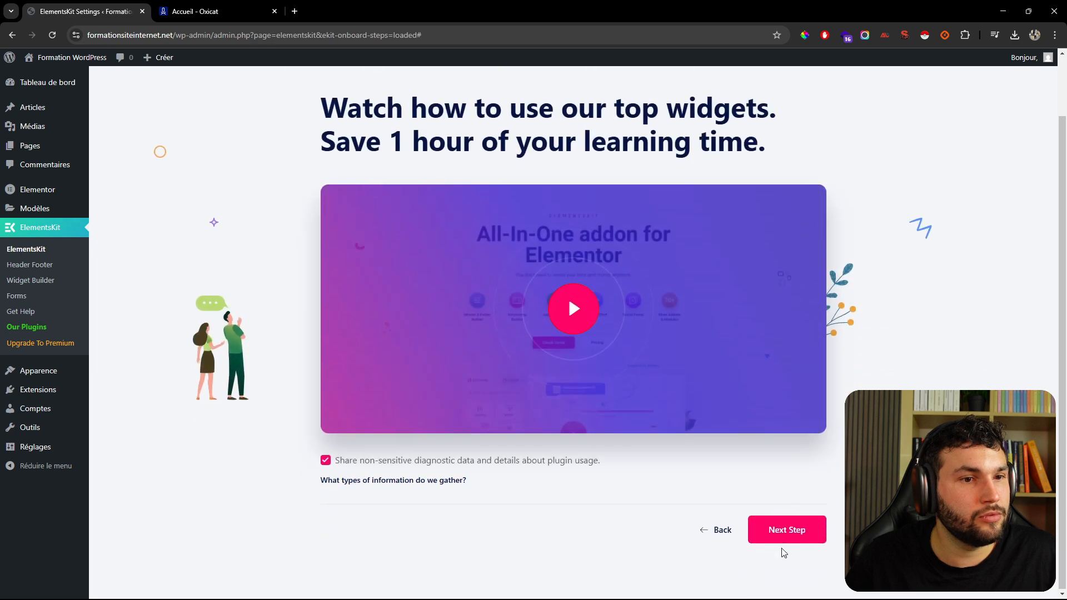
click(784, 535)
click(784, 535)
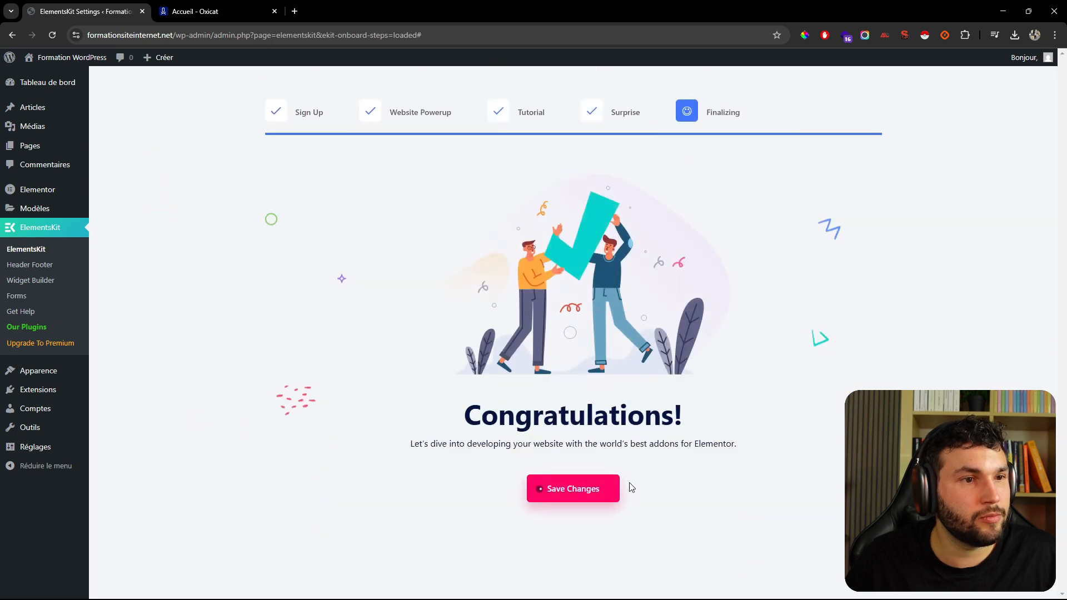
click(606, 495)
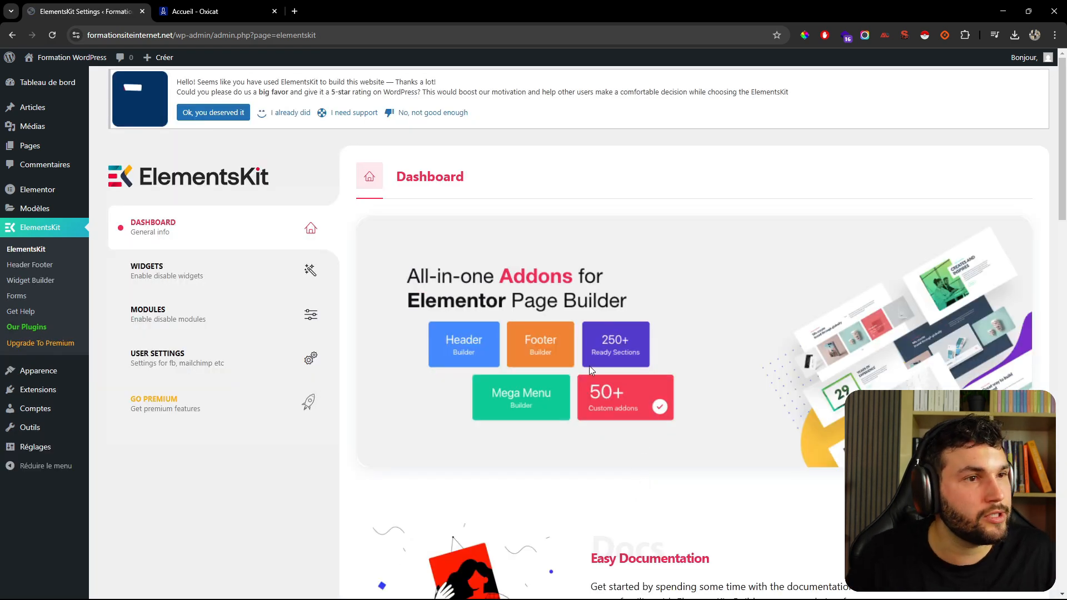
- Create an activated ElementsKit header template titled Header that applies to the entire site
click(30, 266)
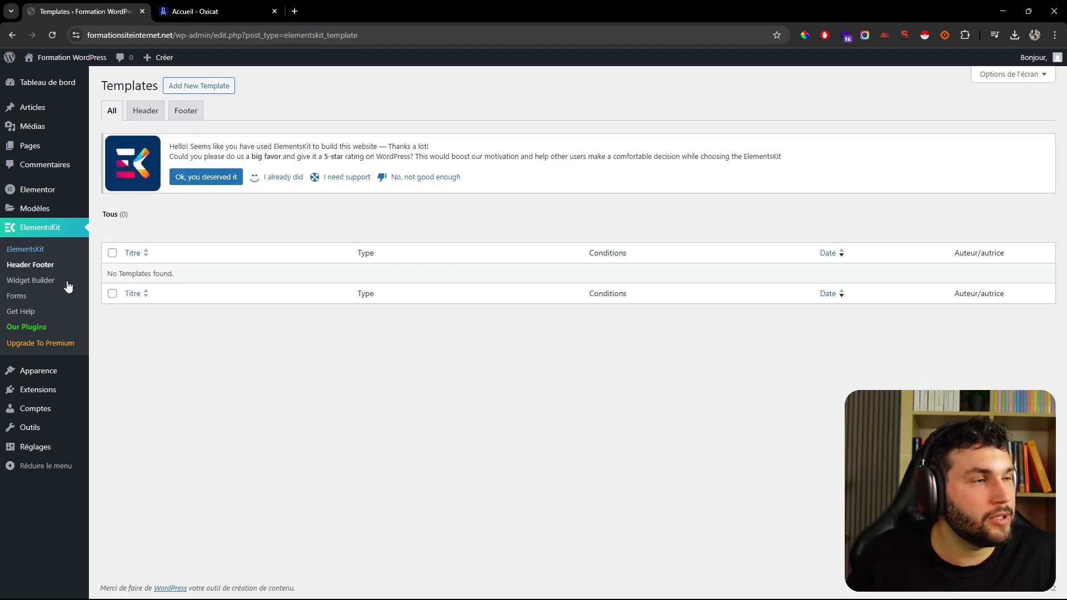
click(202, 87)
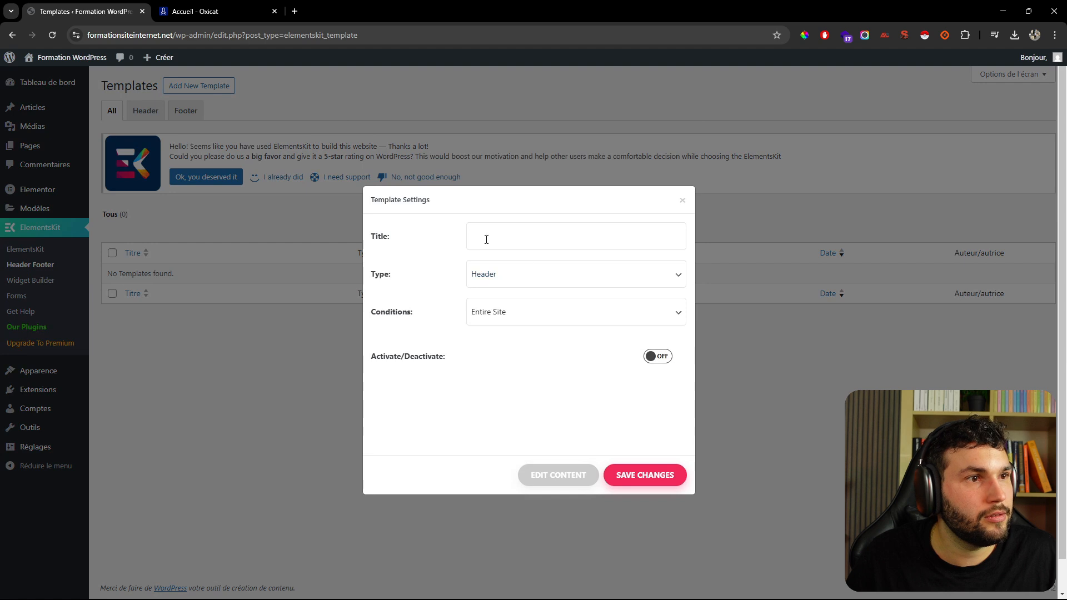
click(487, 239)
text(Header)
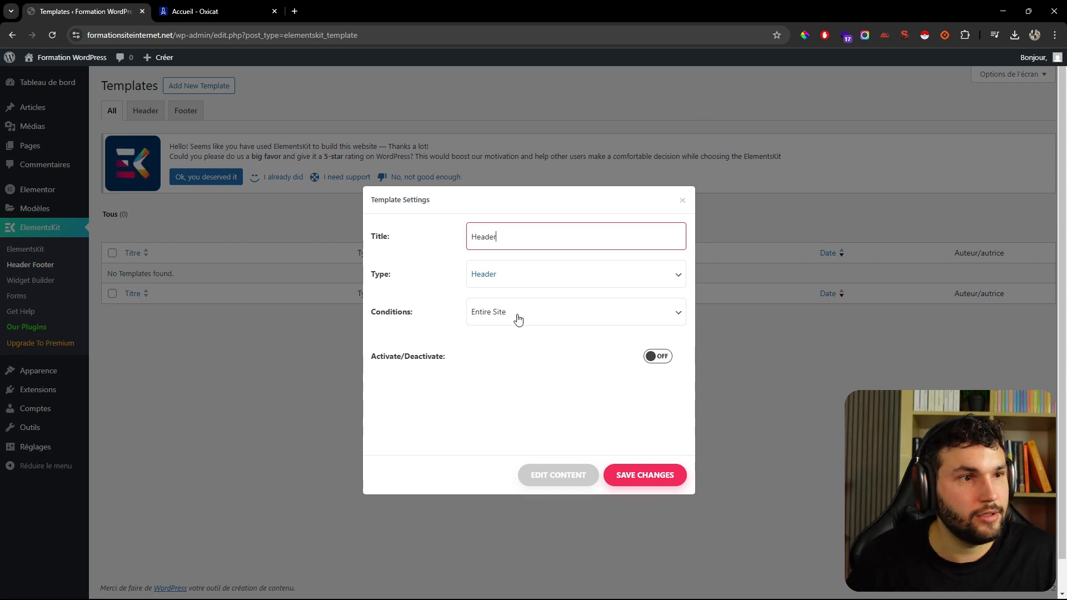
click(664, 356)
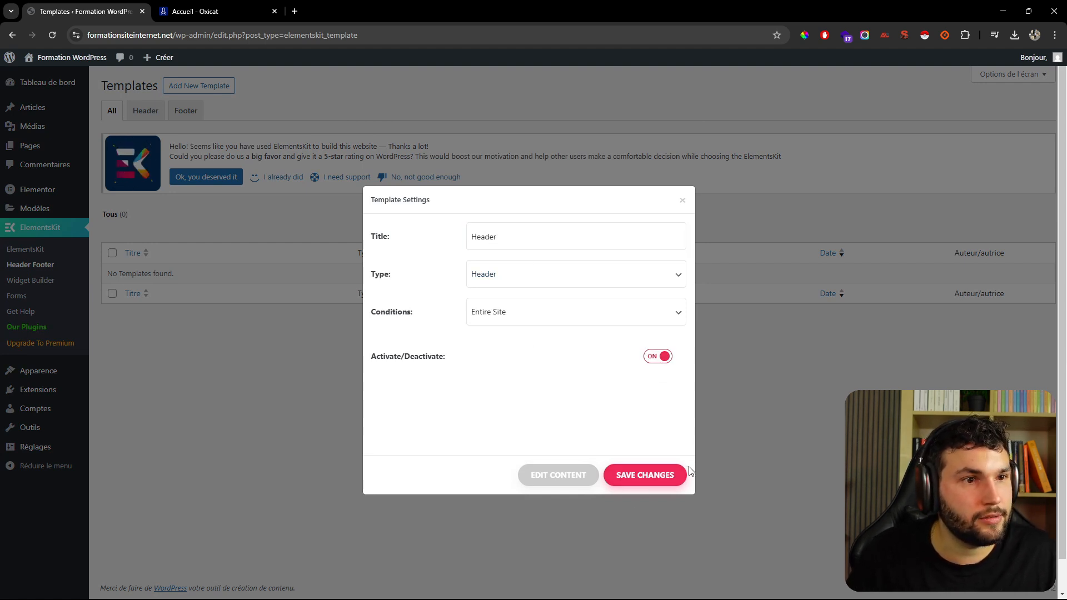
click(648, 477)
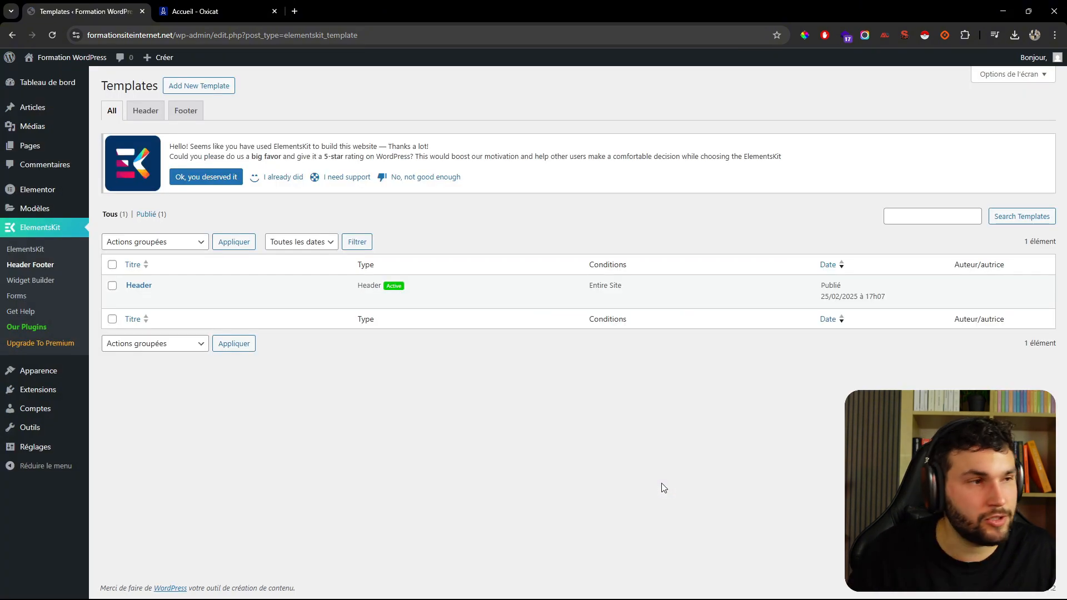
- Reopen the Header template's settings and save them again
mouse_move(210, 306)
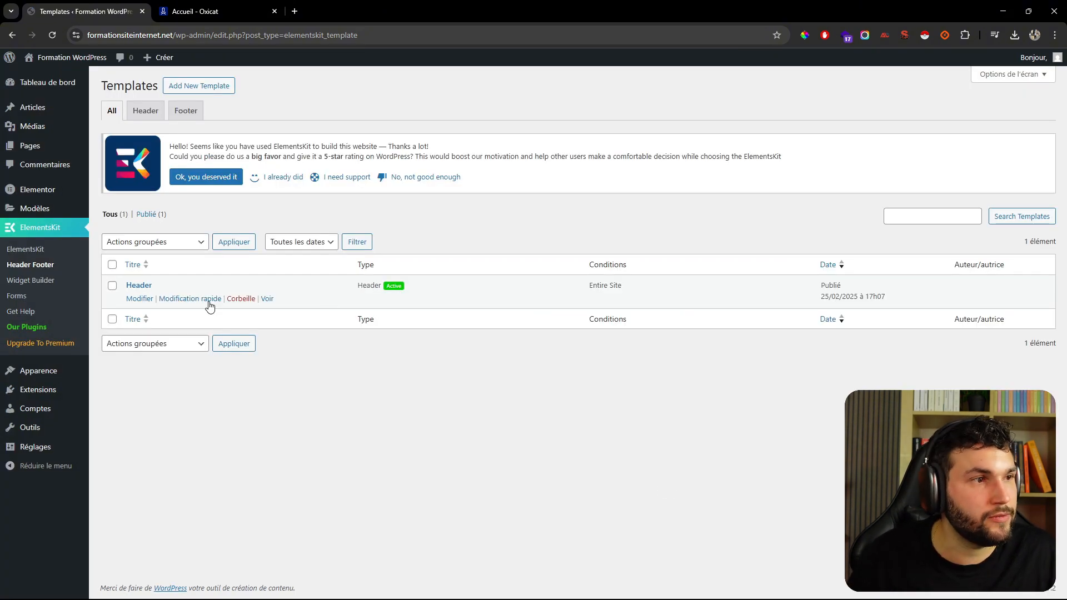
click(138, 300)
click(648, 477)
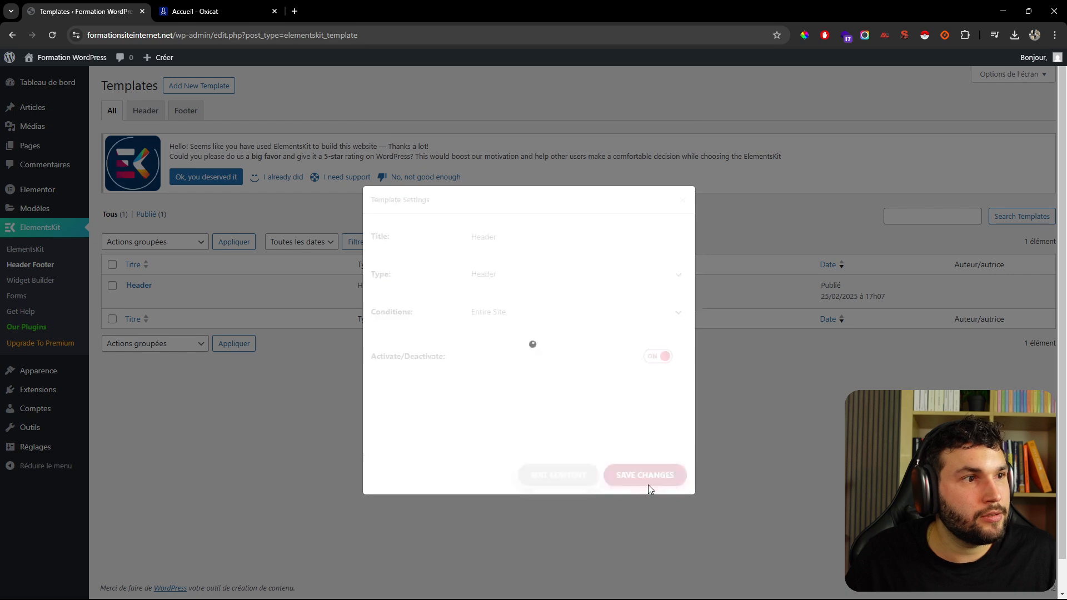
click(267, 475)
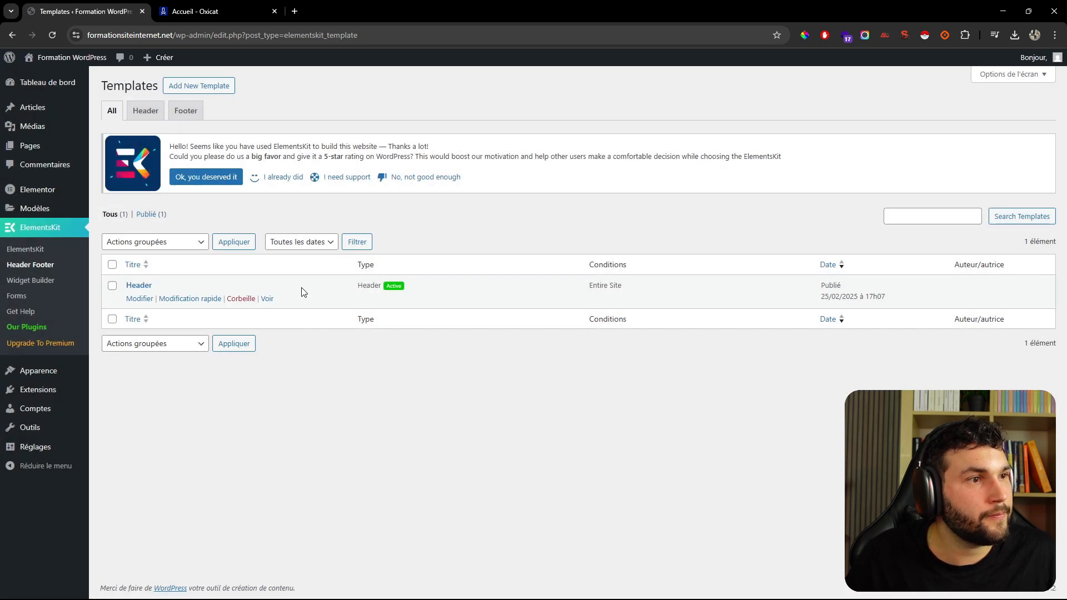
- Enable the Widgets content type in Elementor's general settings, opened in a separate tab, and save before returning to the templates
mouse_move(34, 196)
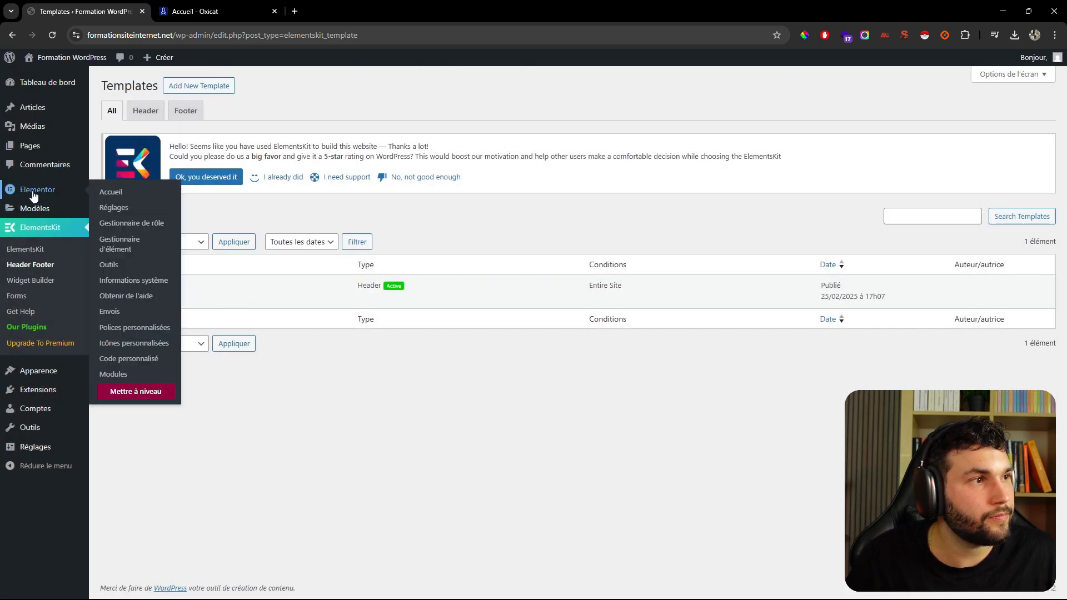
middle_click(121, 208)
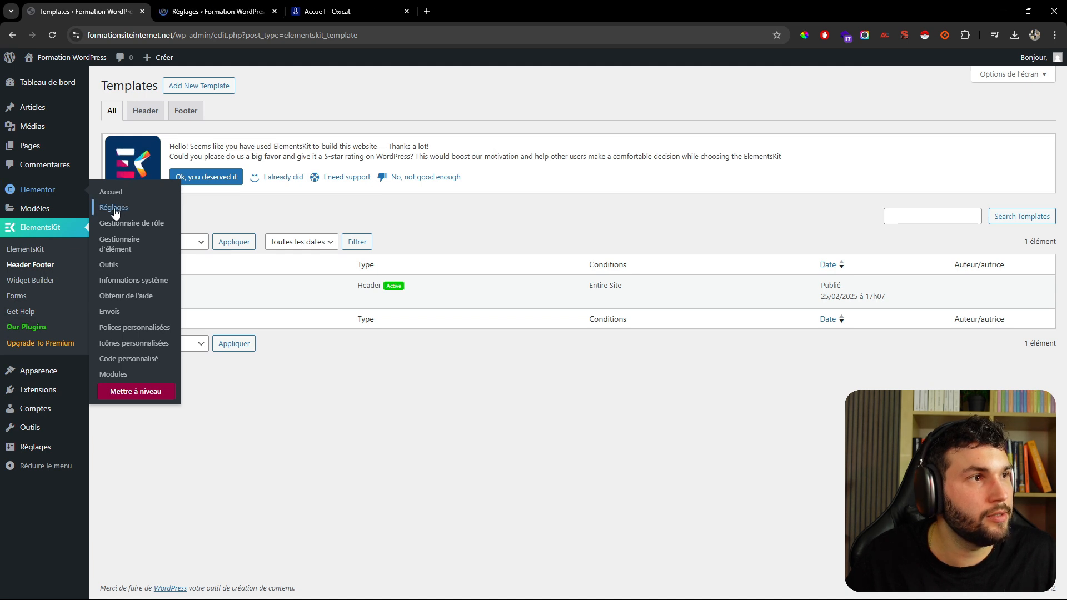
click(211, 11)
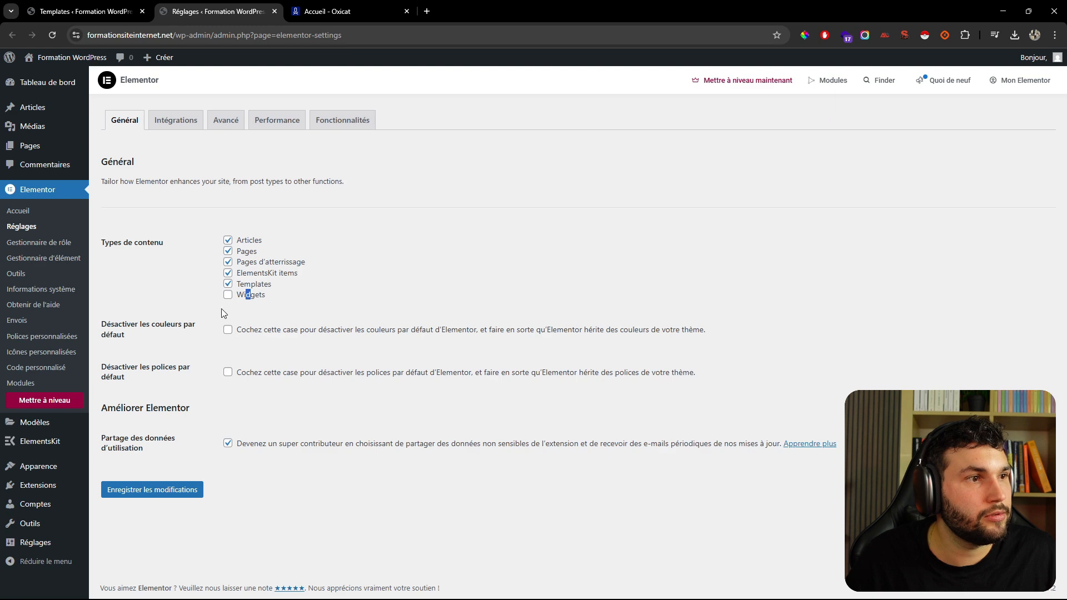
click(172, 492)
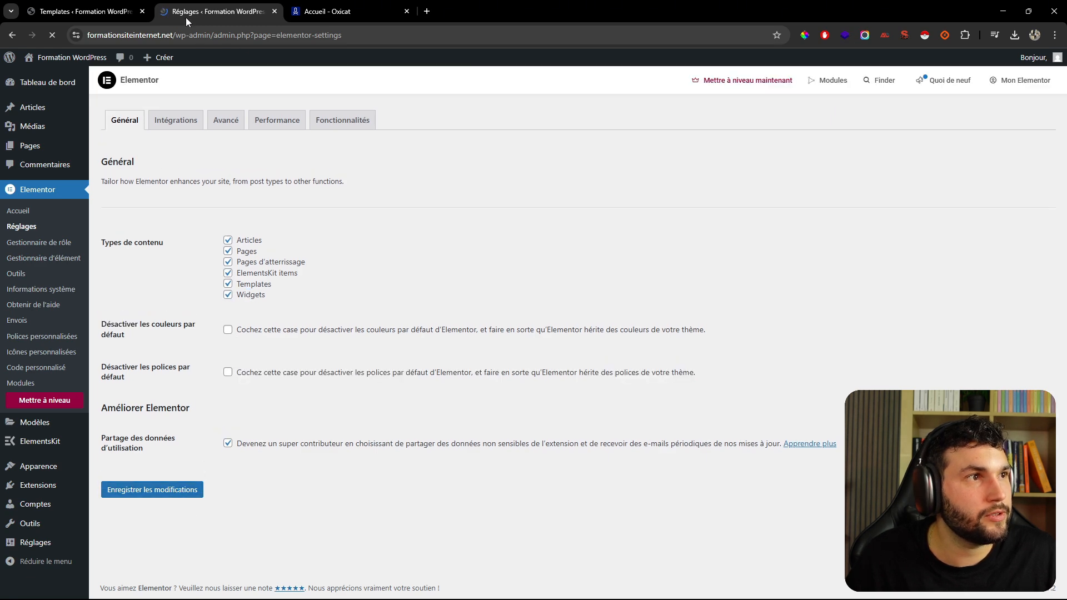
middle_click(186, 16)
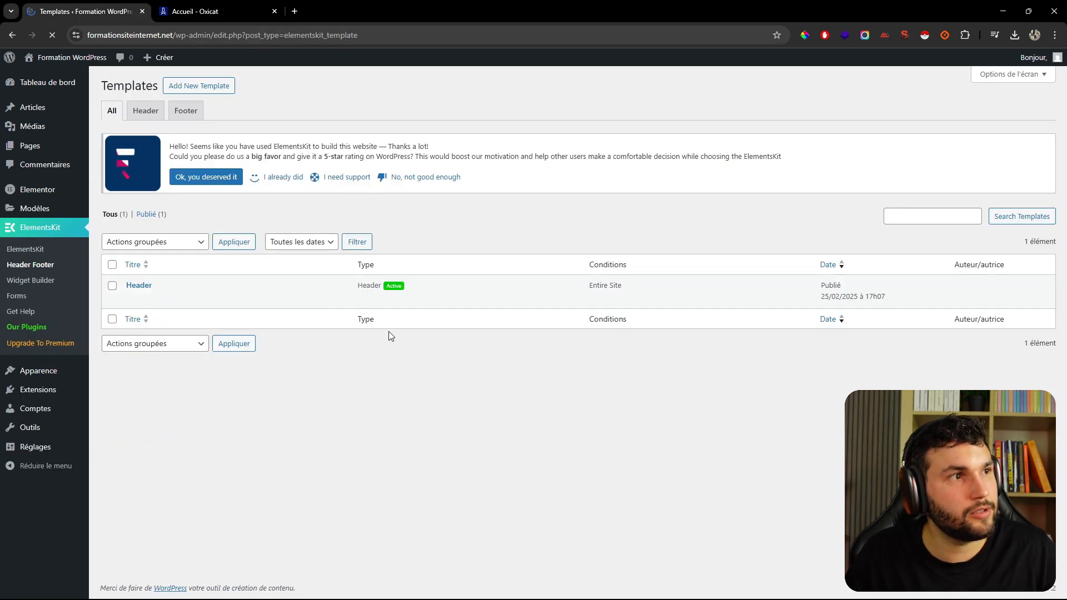
- Open the Header template's content in the Elementor editor and check Oxicat's header layout for reference
click(139, 300)
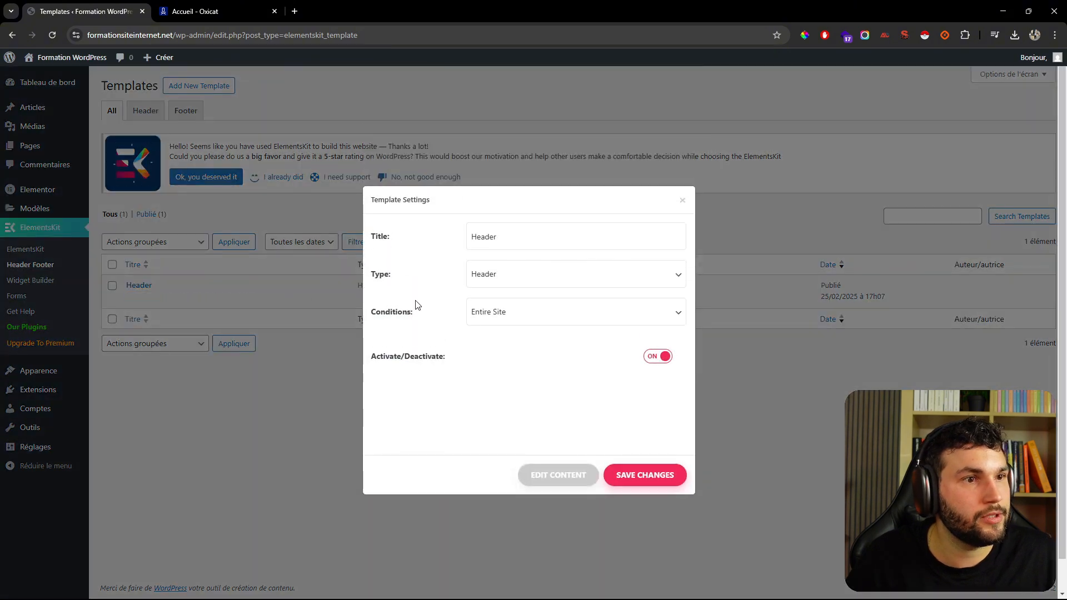
click(545, 443)
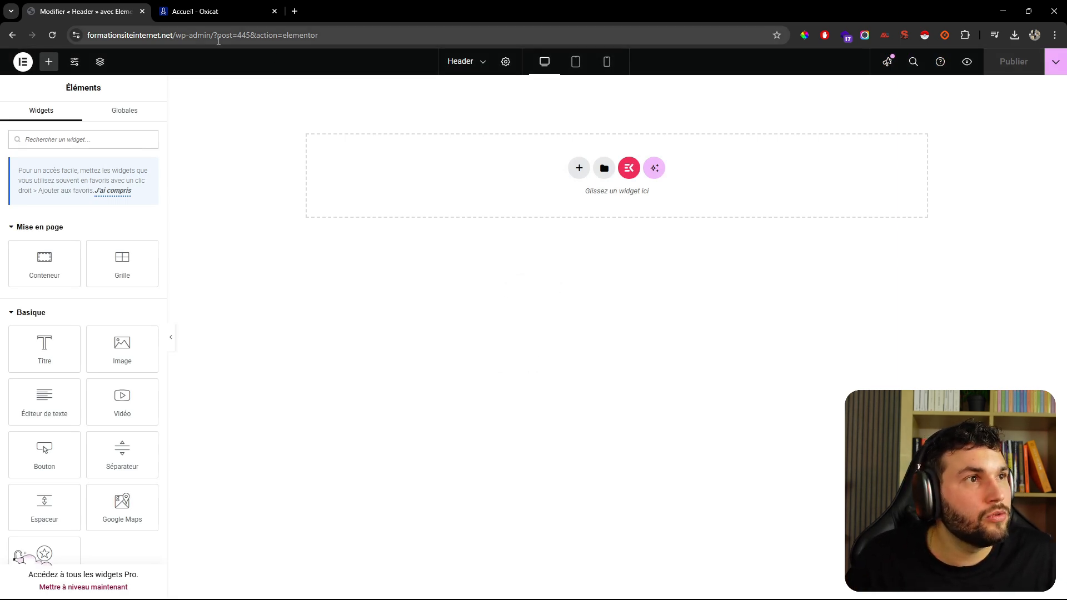
click(211, 11)
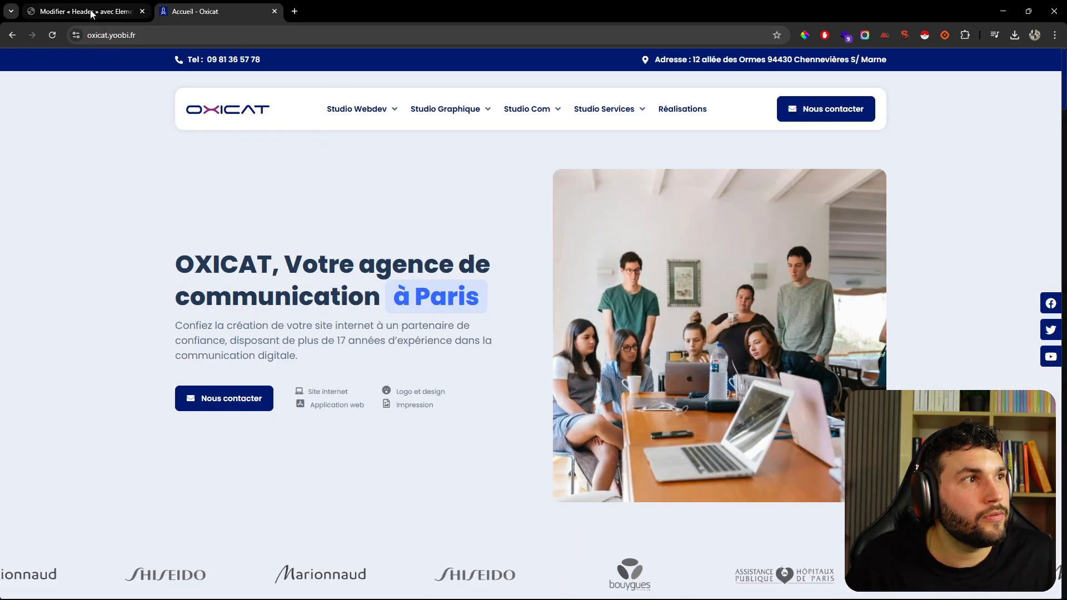
click(92, 12)
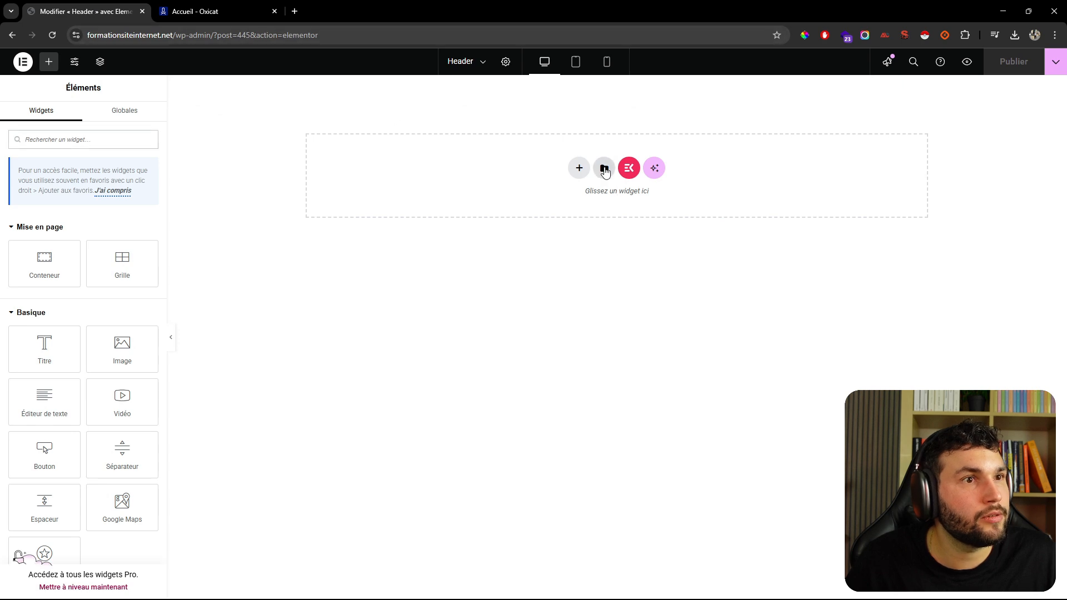
- Add a flexbox container with a horizontal row direction to the empty header template
click(579, 167)
click(566, 183)
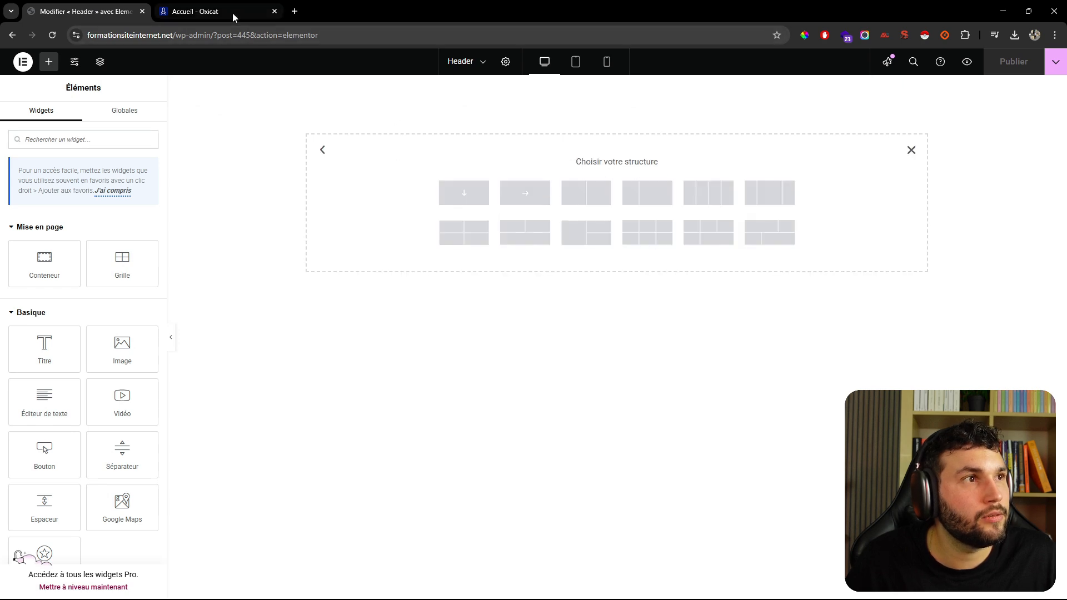
click(233, 13)
key(ctrl+shift+Tab)
click(526, 194)
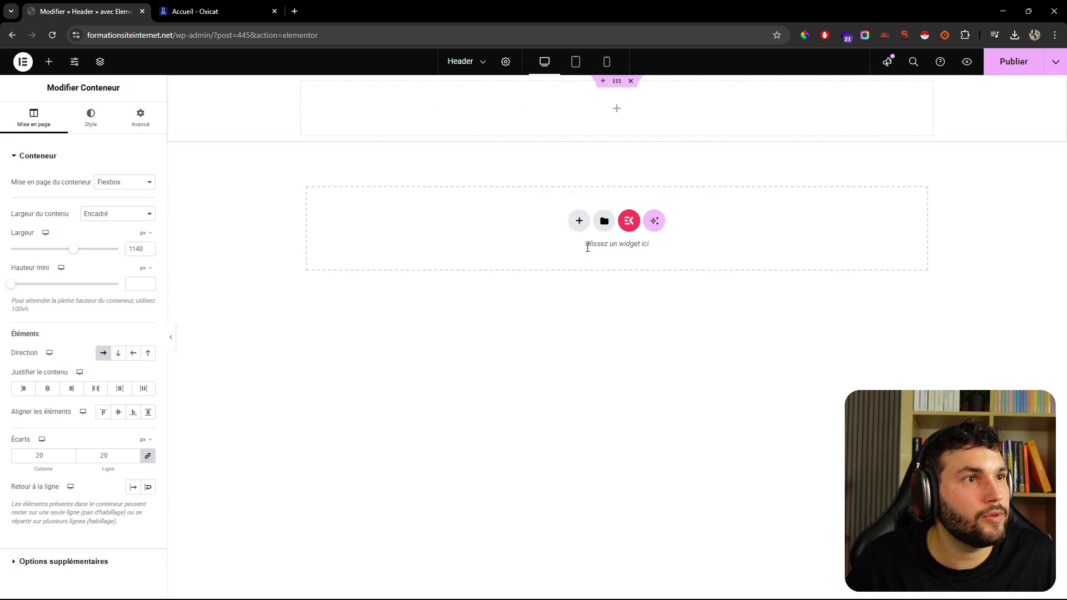
- Nest a container inside the row container and duplicate it to make three equal columns
click(48, 62)
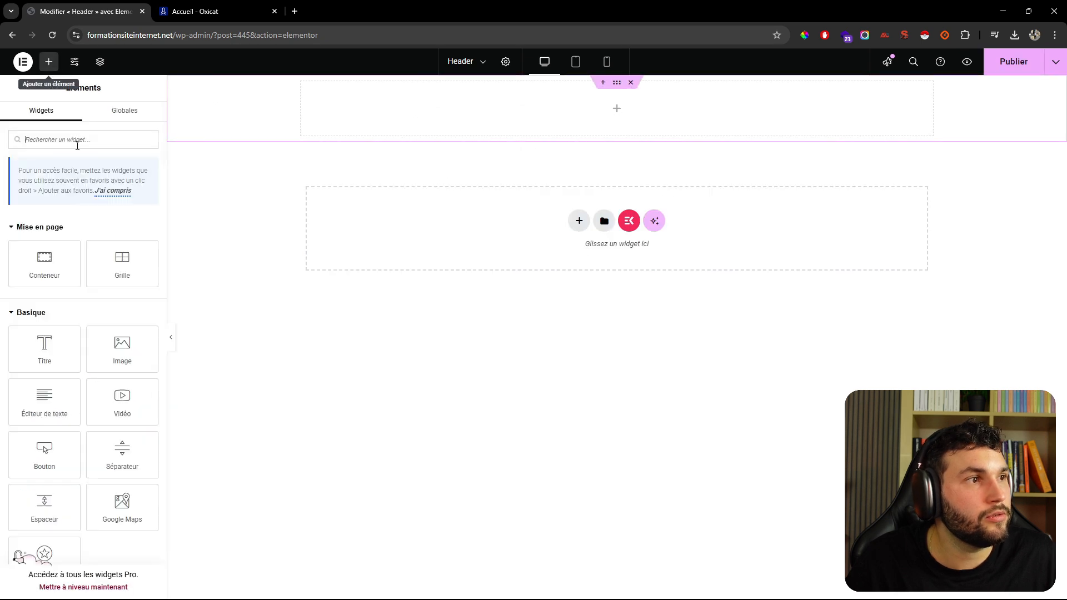
click(317, 116)
right_click(344, 114)
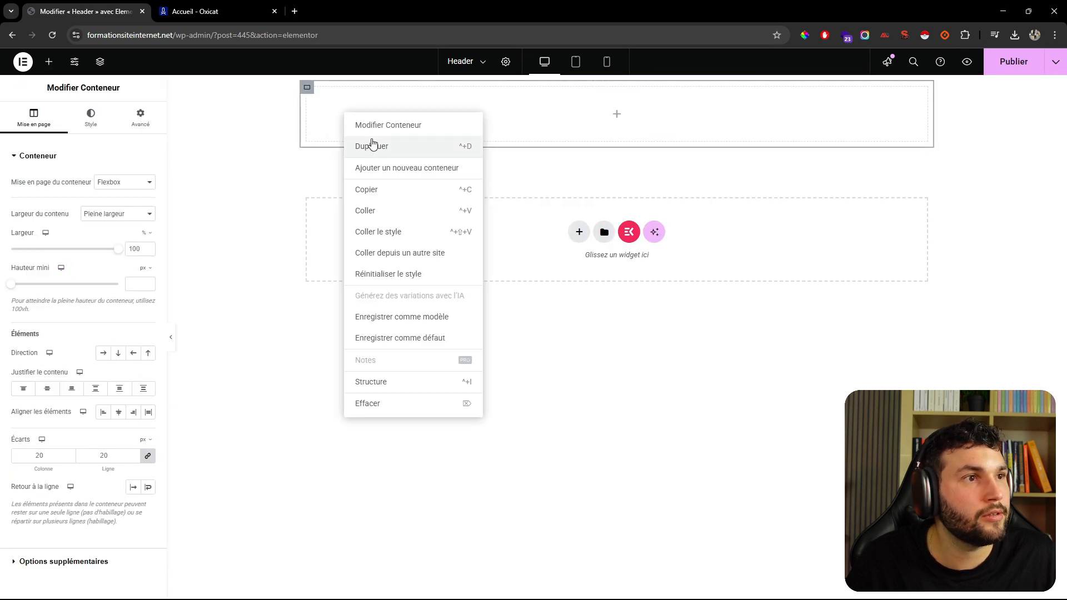
click(373, 145)
click(541, 107)
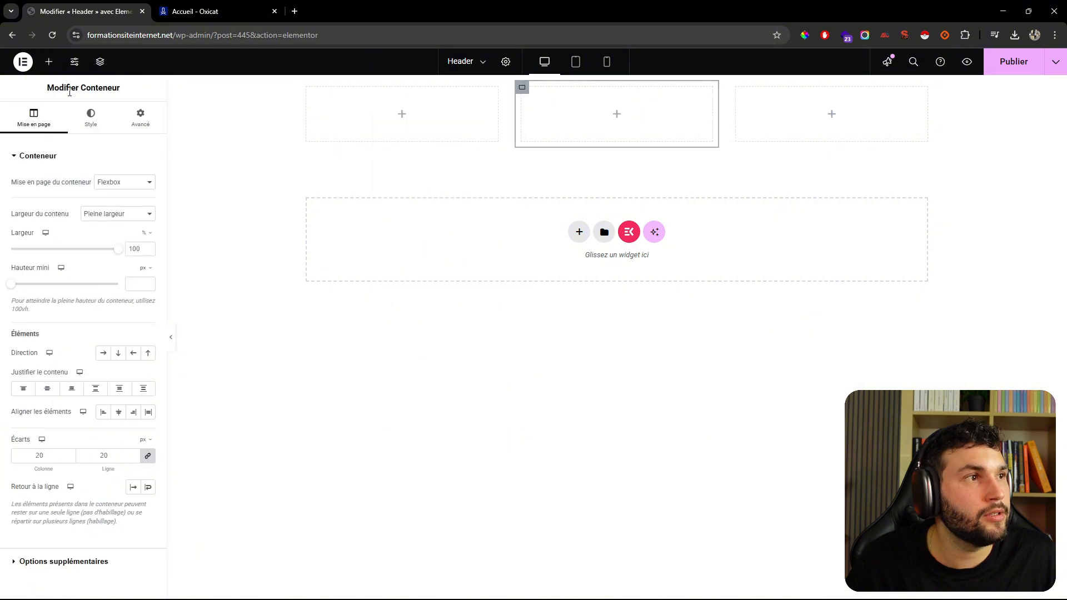
- Try the Client Logo widget in the first column and remove it
click(48, 62)
text(logo)
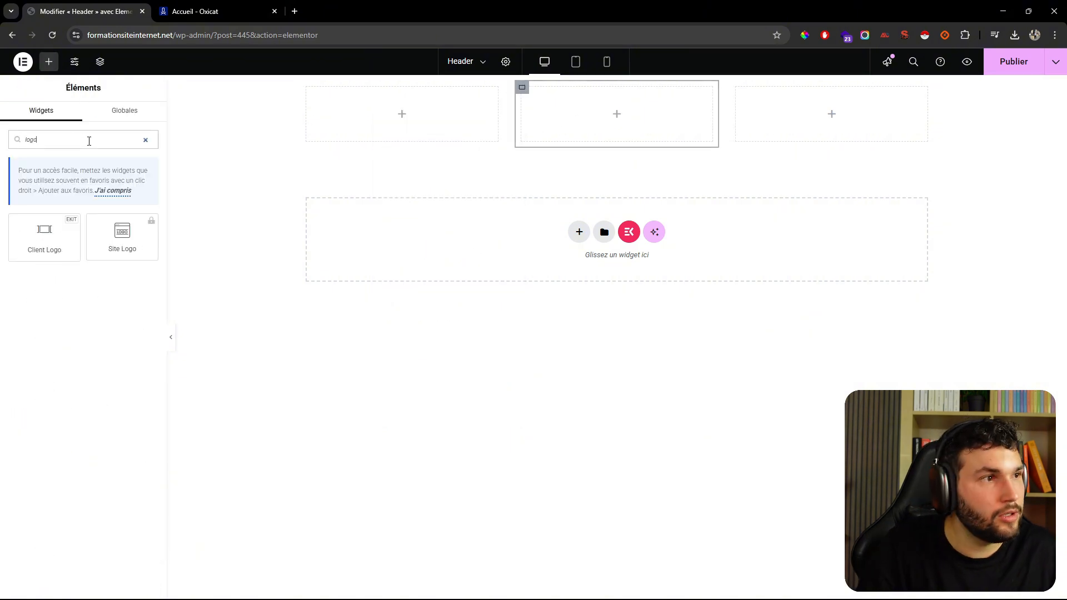
drag(44, 236, 397, 115)
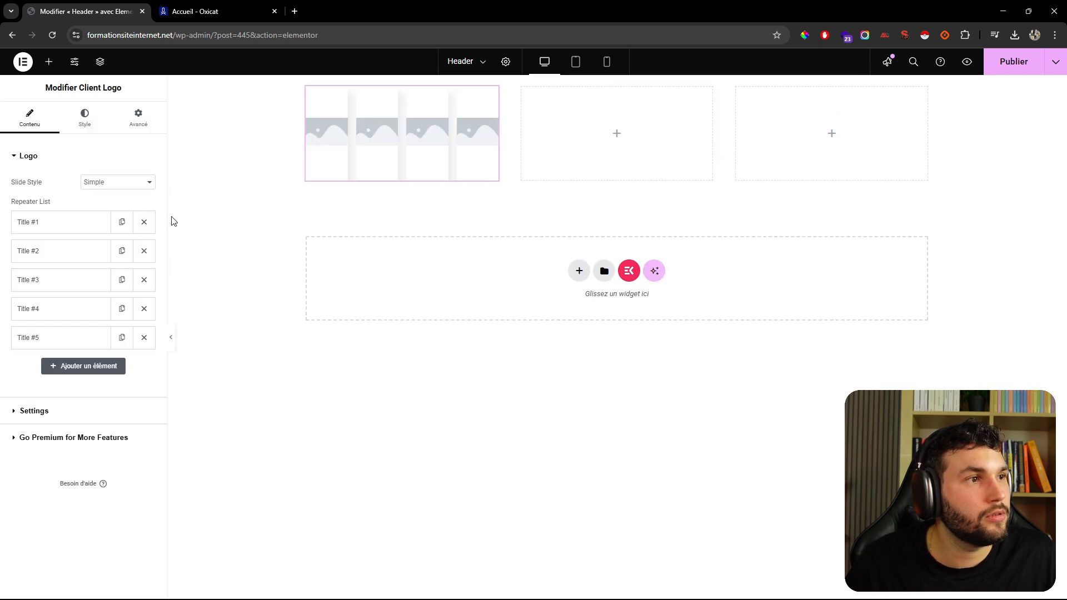
right_click(370, 136)
click(393, 385)
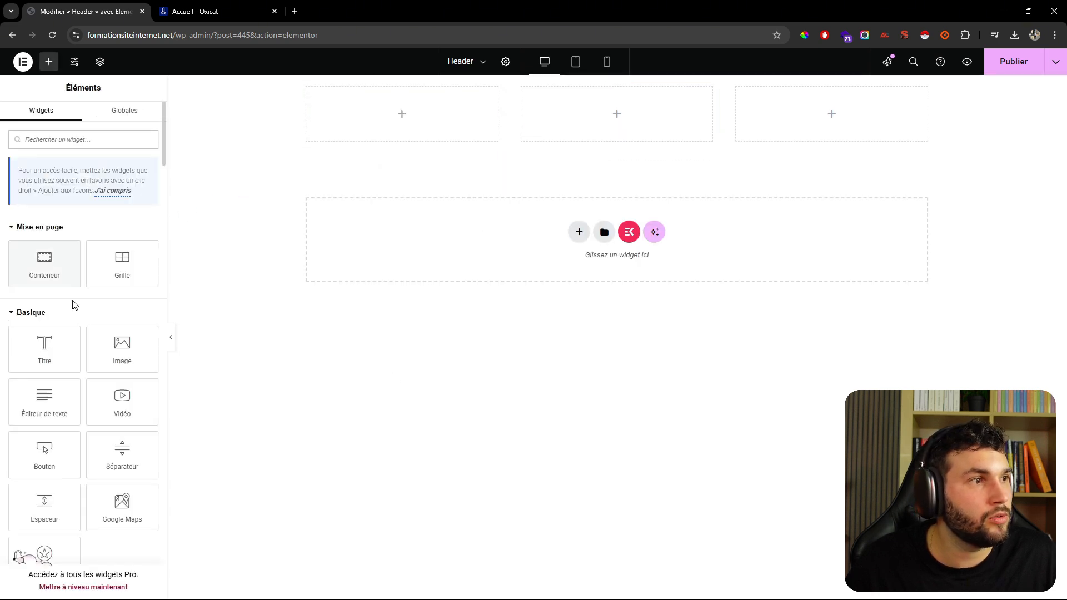
- Add a left-aligned Image widget 150 px wide to the first column and set that column's width to 33%
drag(122, 349, 393, 135)
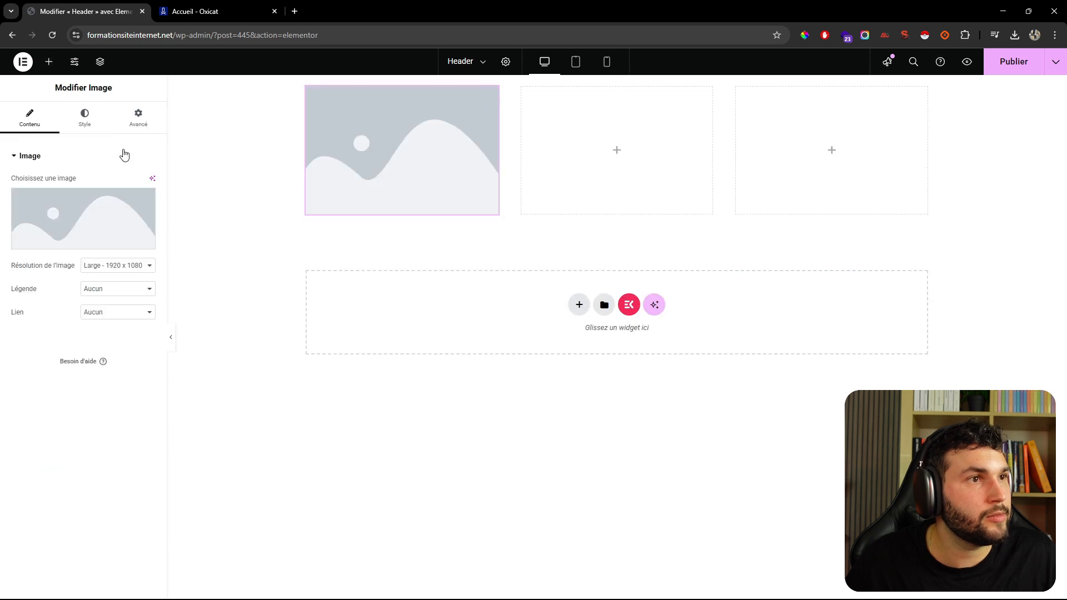
click(81, 115)
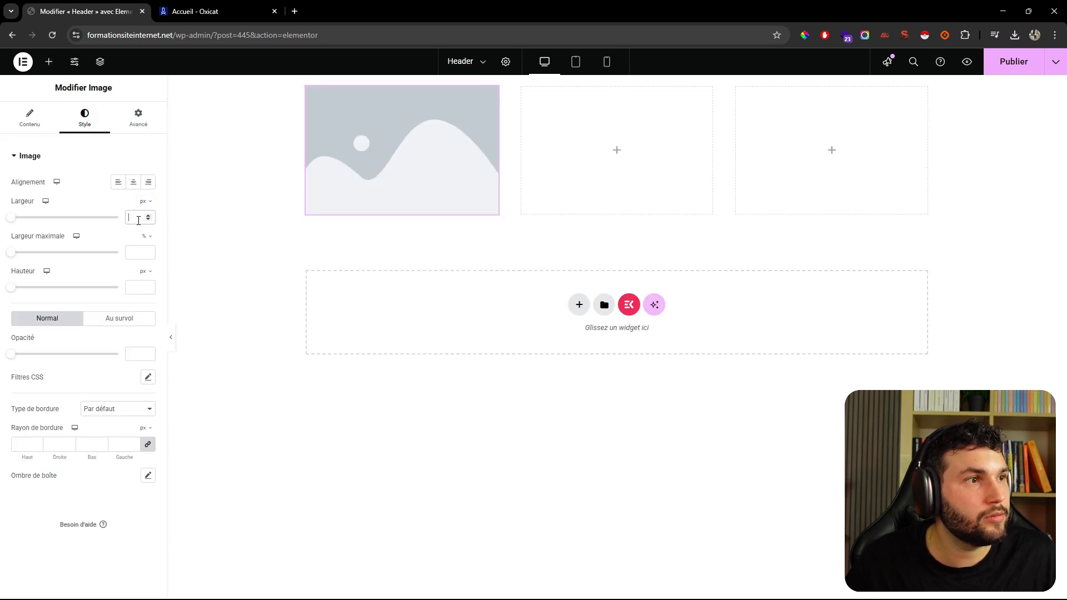
text(150)
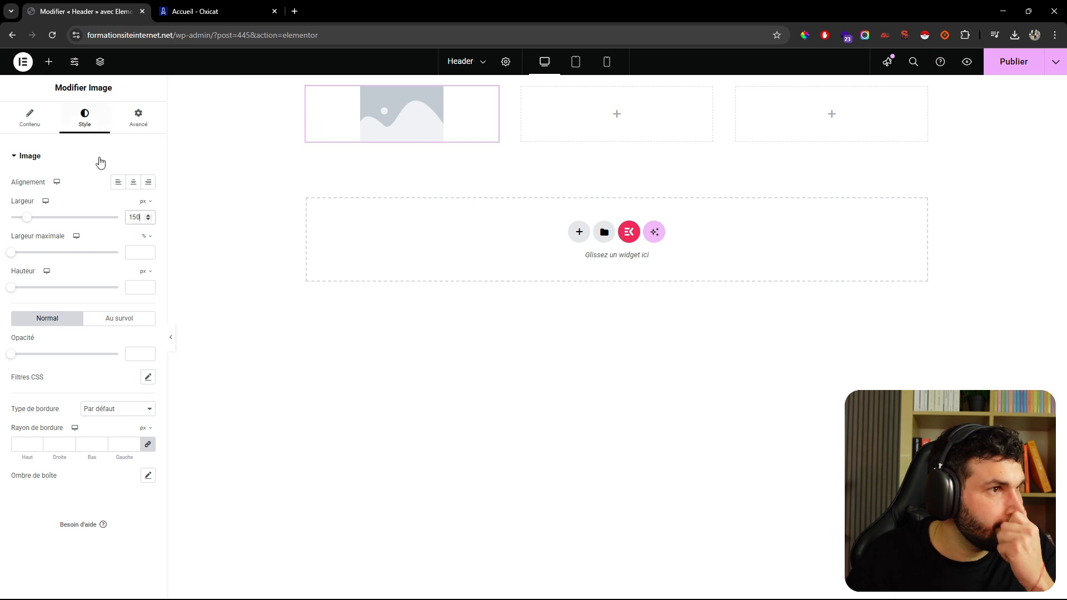
click(118, 182)
click(307, 87)
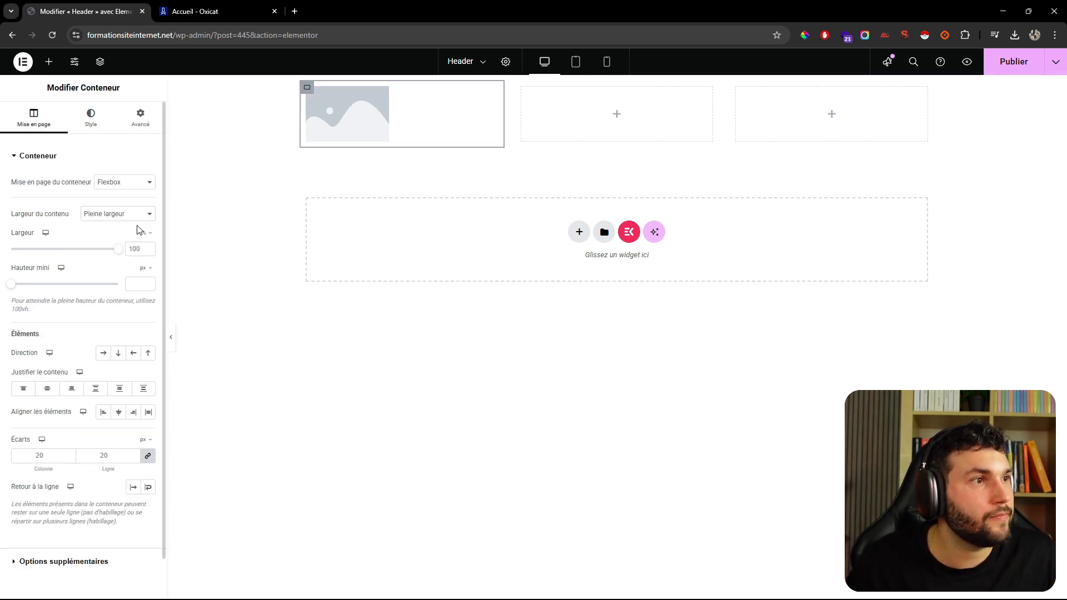
drag(119, 255, 48, 252)
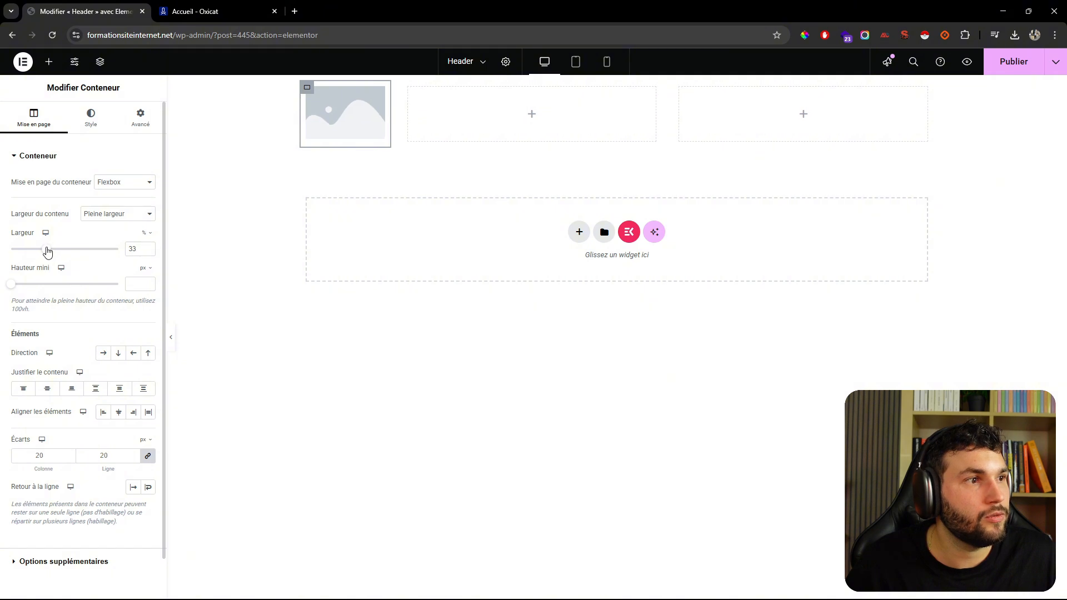
- Following Oxicat's header, add a Button widget to the third column with the text "Nous contacter"
click(191, 12)
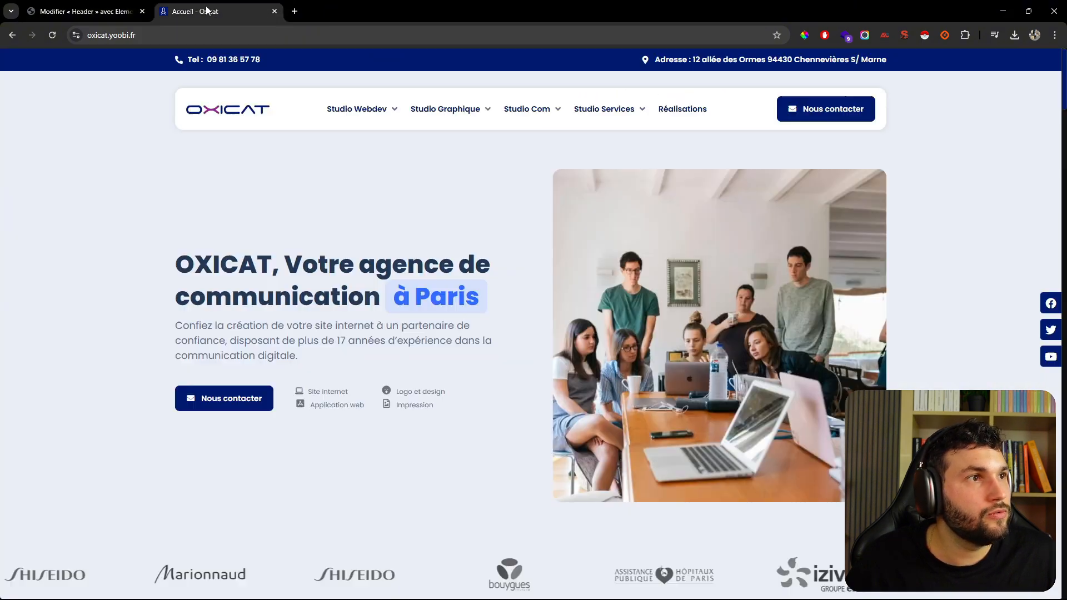
click(88, 11)
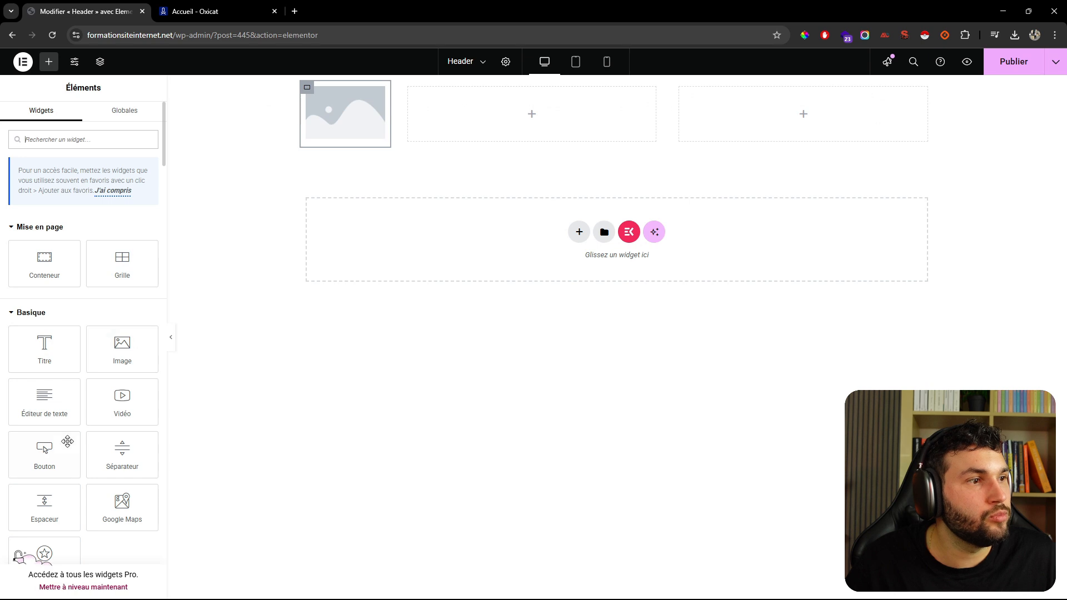
drag(67, 442, 814, 128)
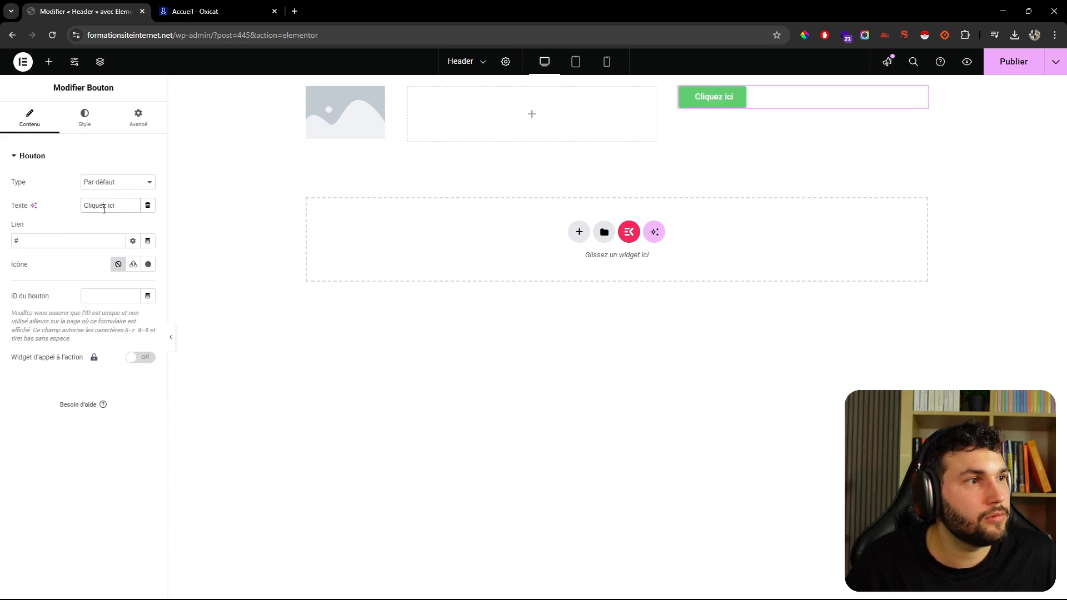
text(Nous contacter)
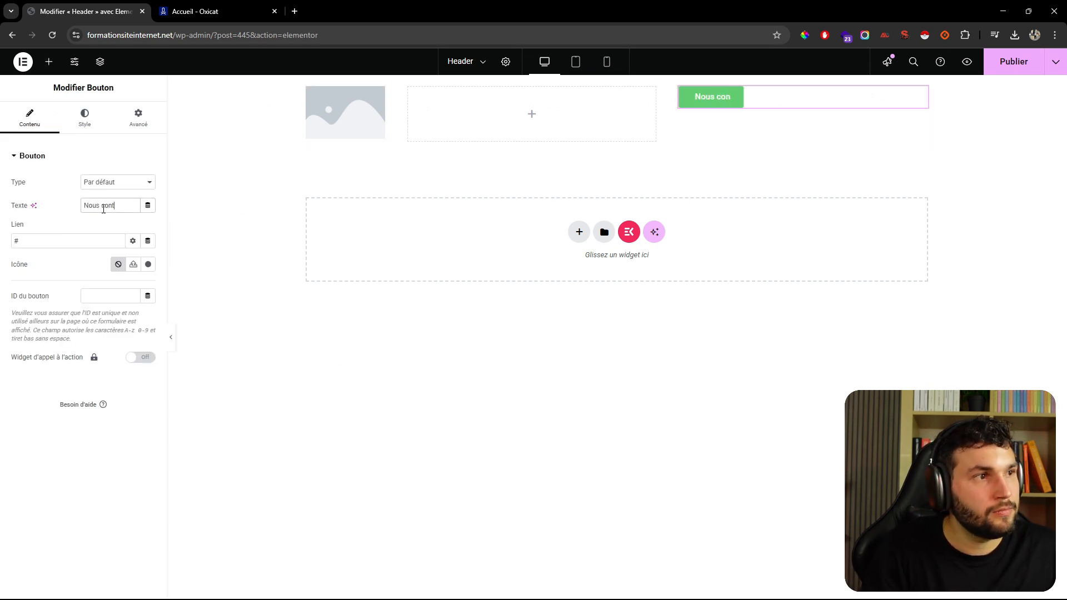
- Give the contact button a solid envelope icon with 10 px icon spacing
click(149, 264)
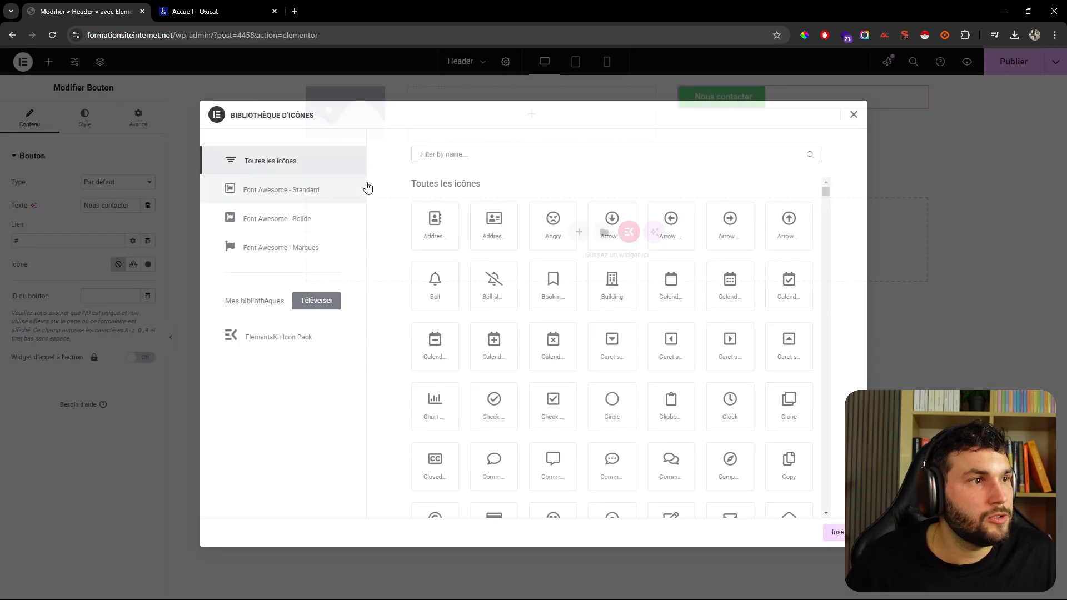
click(427, 152)
text(enve)
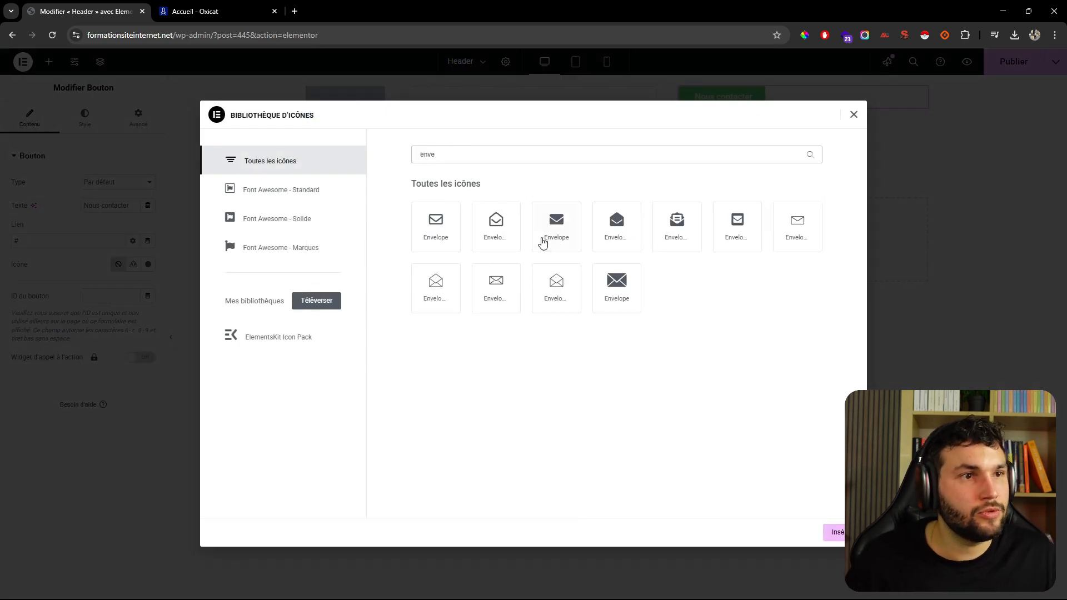
click(543, 243)
click(834, 532)
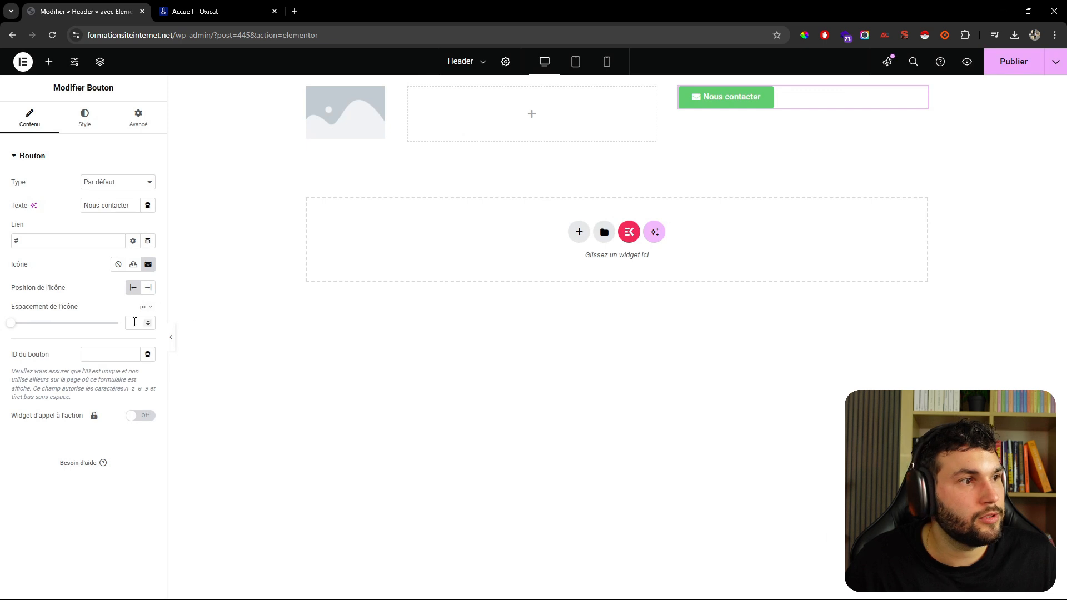
text(10)
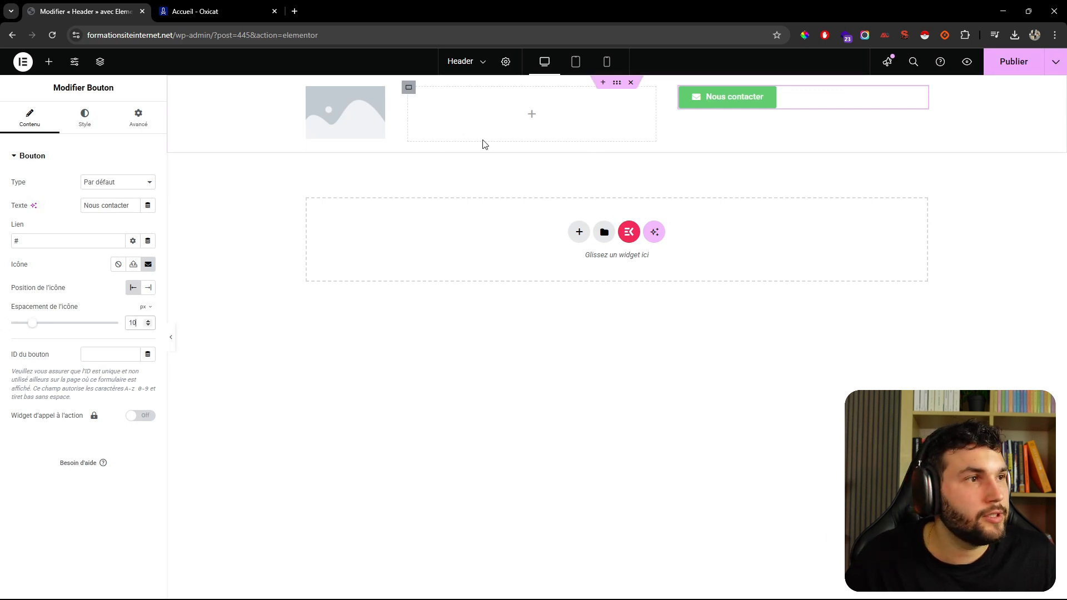
- Set the button column's width to 33% and centre its content both vertically and horizontally
click(681, 88)
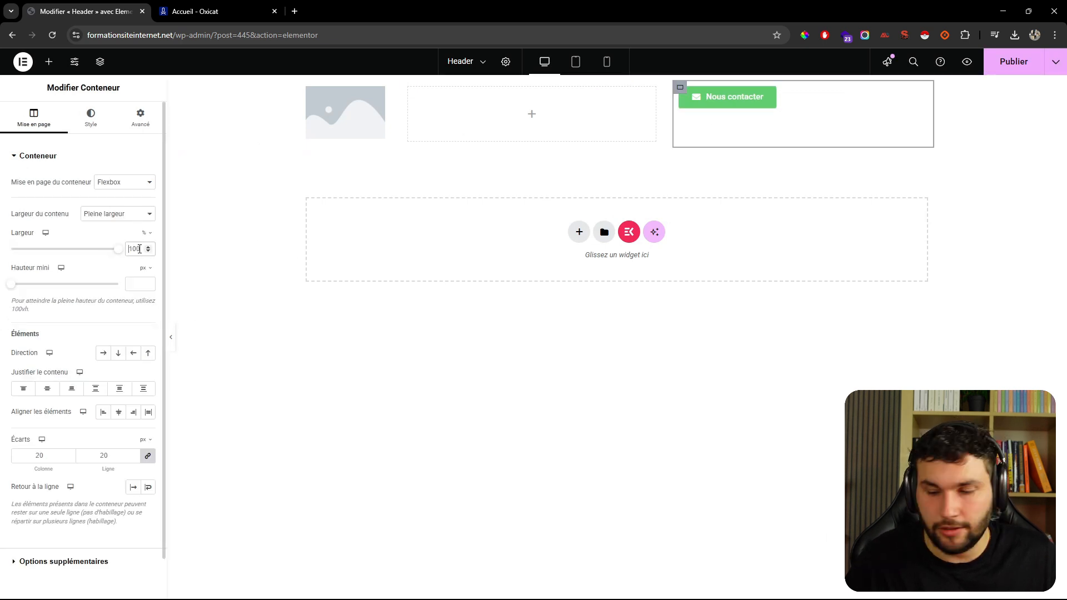
text(33)
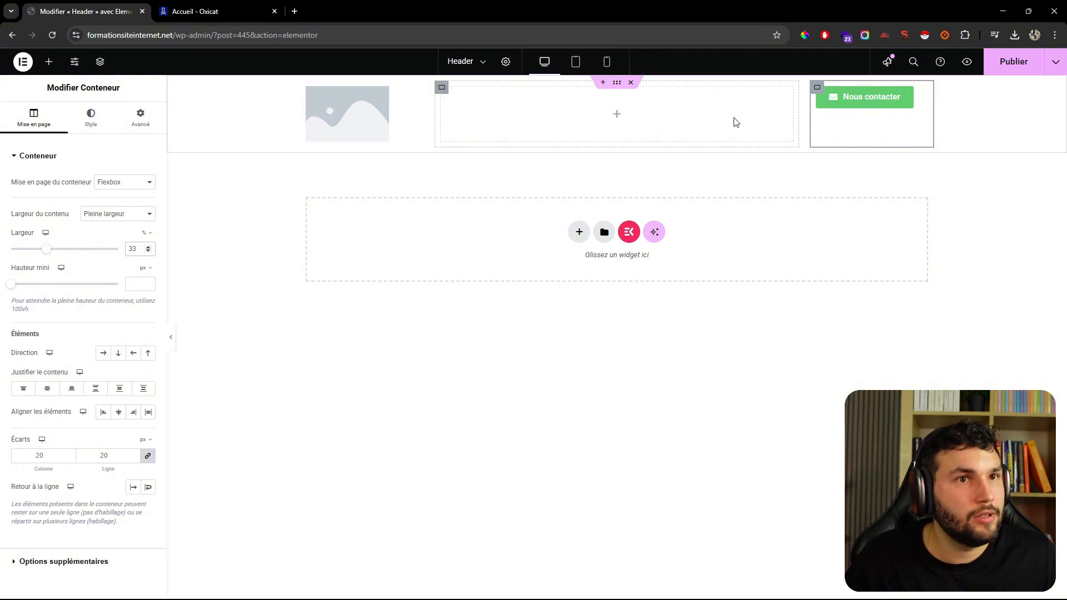
click(56, 388)
click(118, 412)
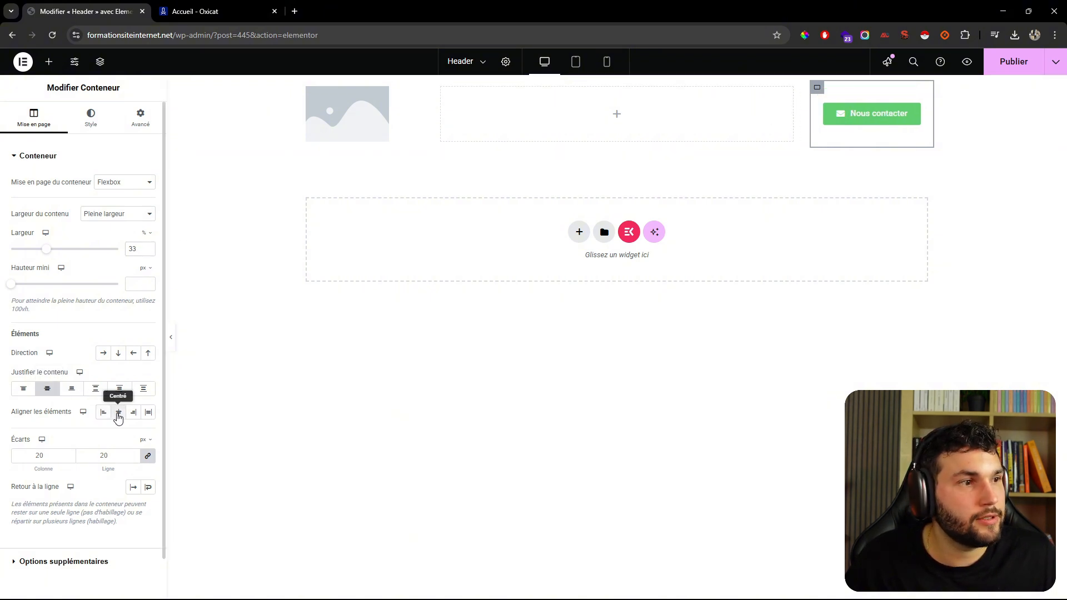
- Add an ElementsKit Nav Menu widget to the middle column, using the Menu Principal menu
click(49, 62)
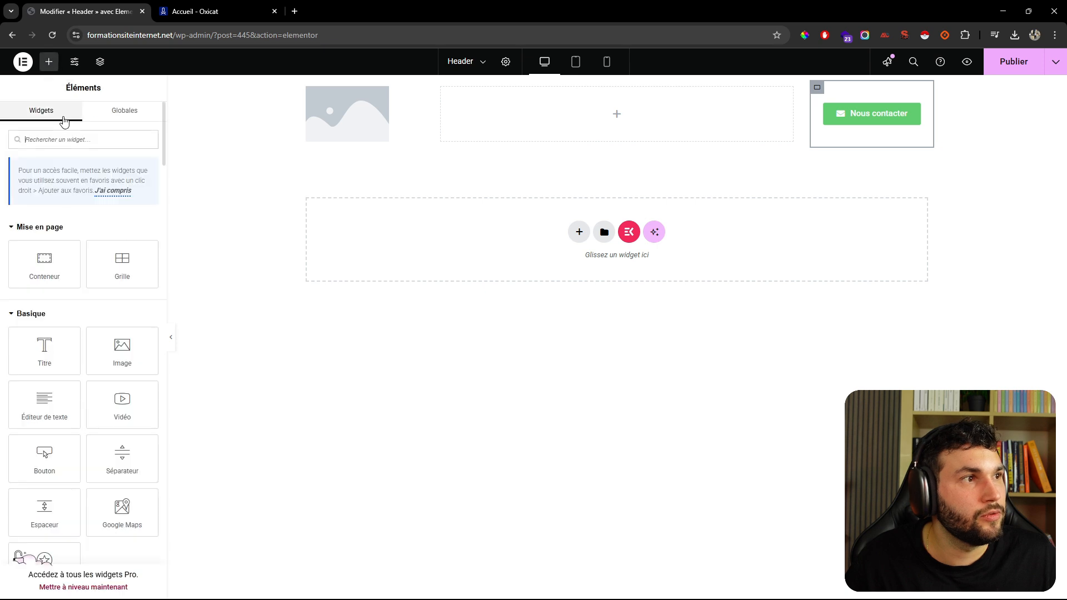
text(menu)
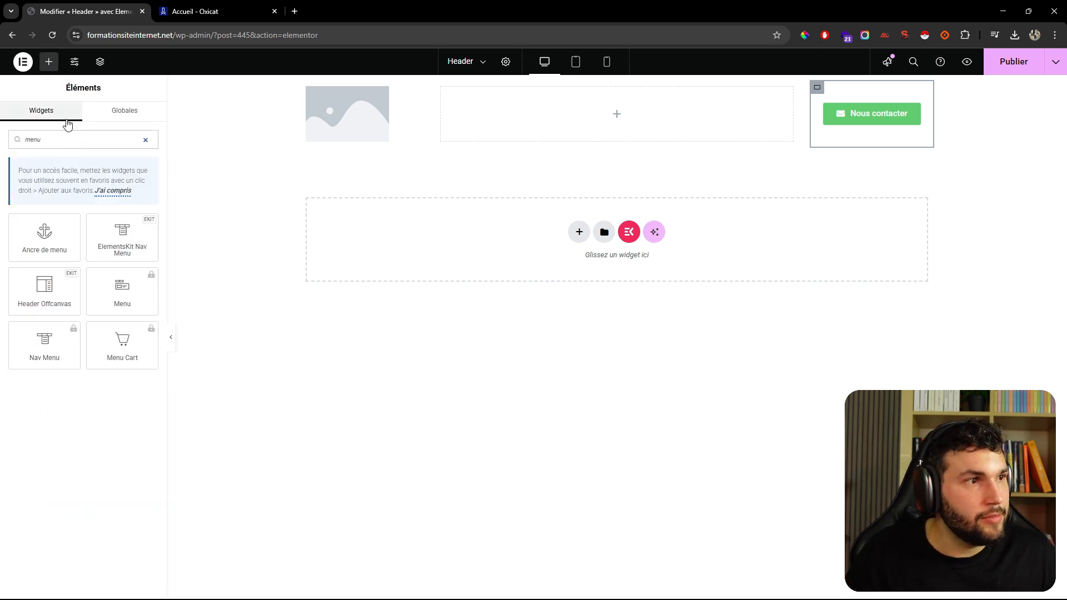
drag(128, 245, 544, 106)
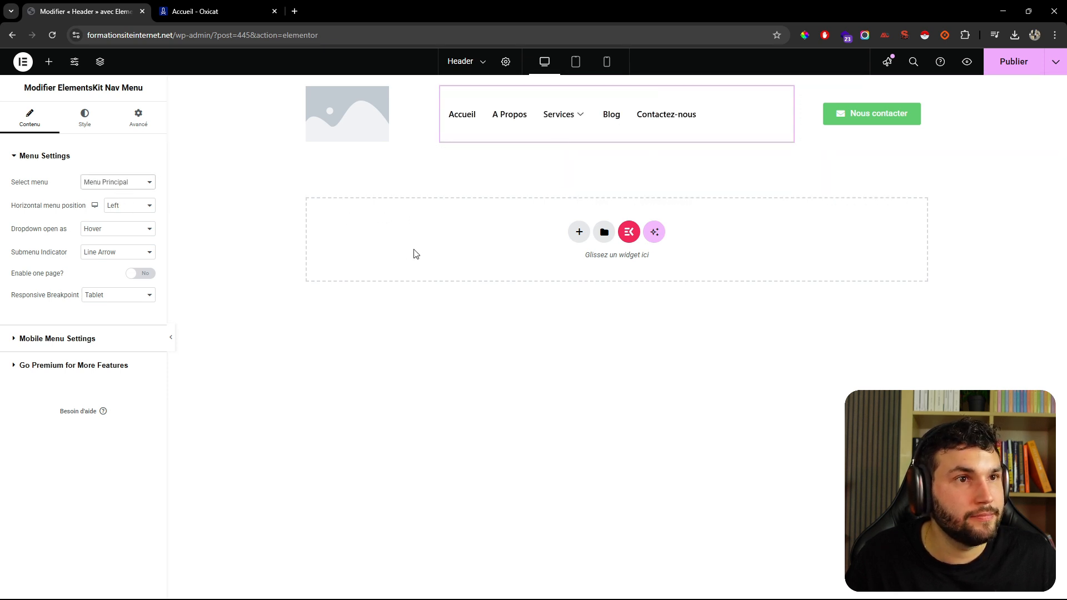
- Centre the navigation menu vertically and horizontally within its middle column container
click(441, 87)
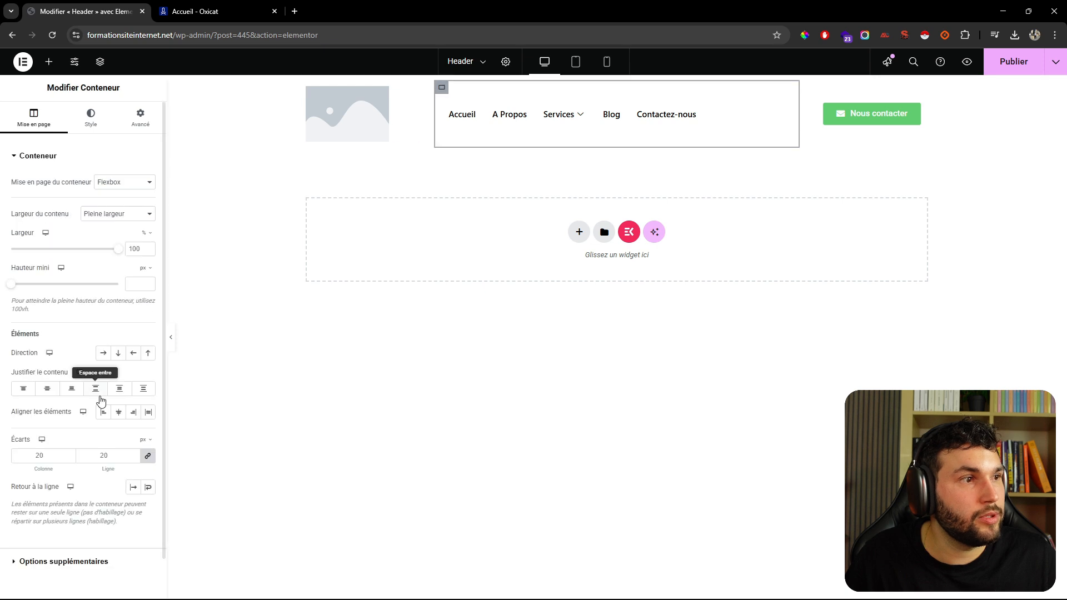
click(48, 389)
click(119, 412)
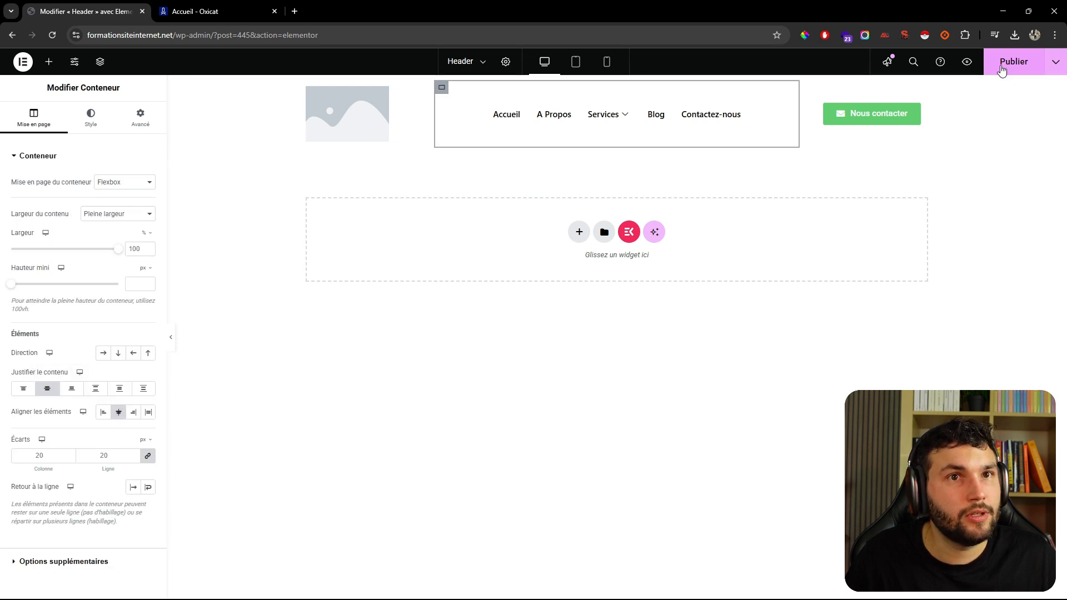
- Publish the Header template and preview it, checking the Services menu item
click(1004, 67)
click(967, 62)
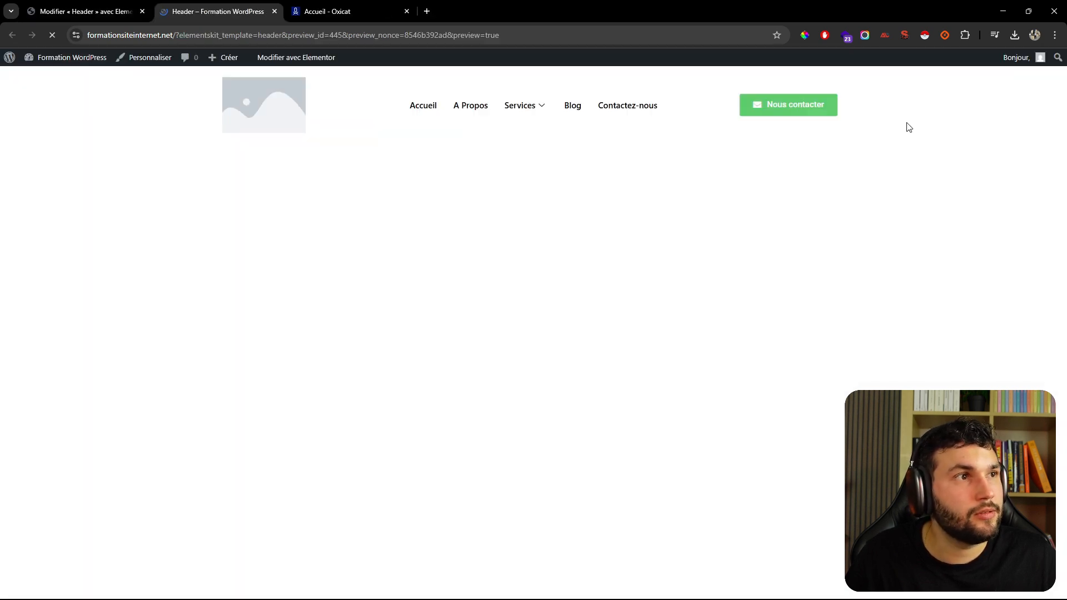
mouse_move(541, 120)
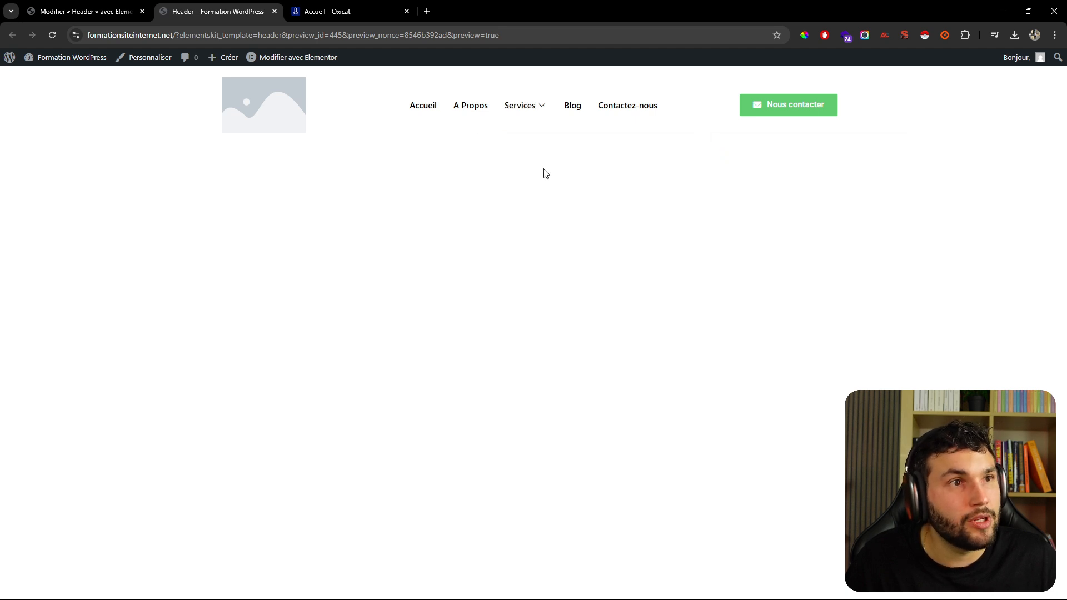
- Leave the Header template editor and open the mega menu settings of the Services item in Menu Principal
click(80, 11)
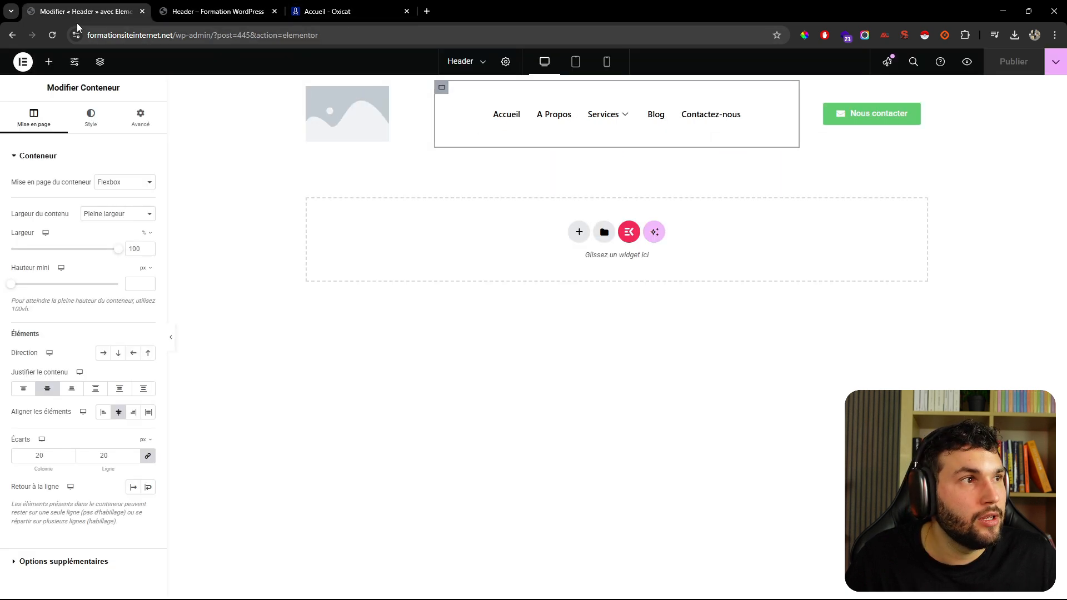
click(23, 61)
click(47, 171)
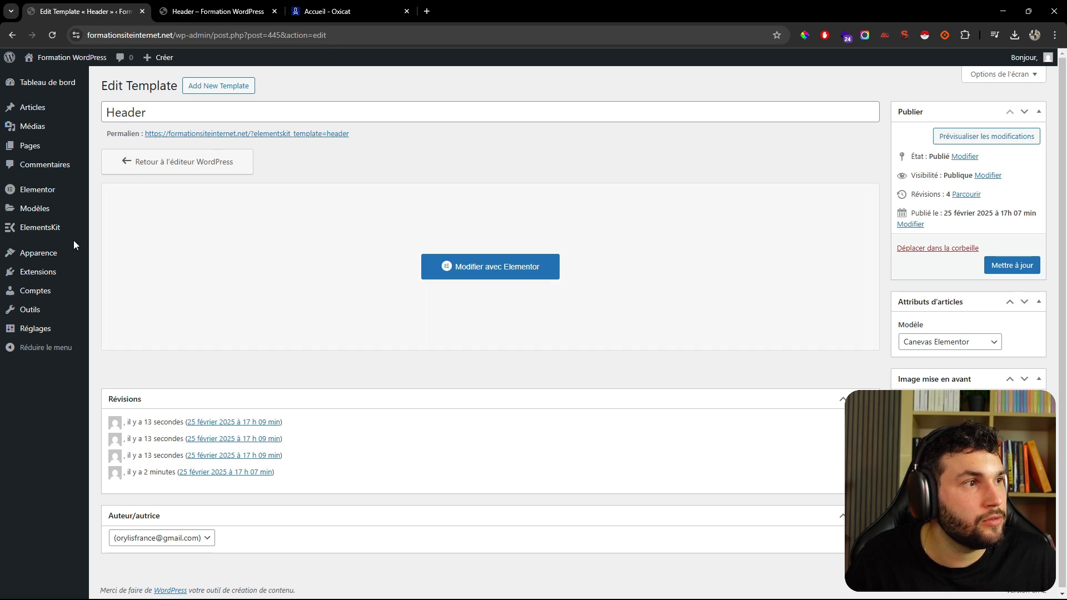
mouse_move(56, 253)
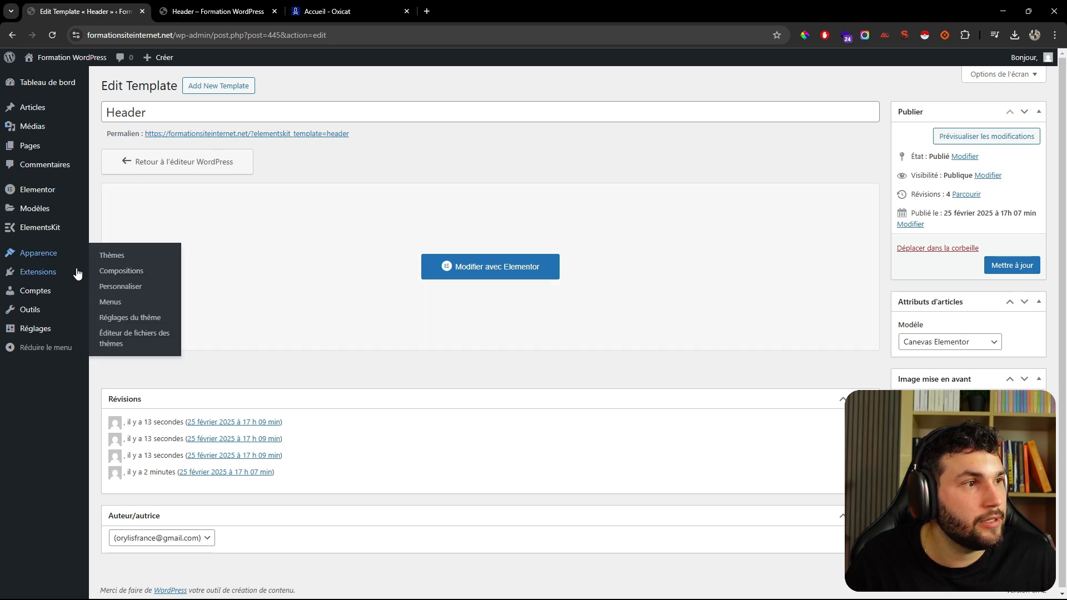
click(111, 303)
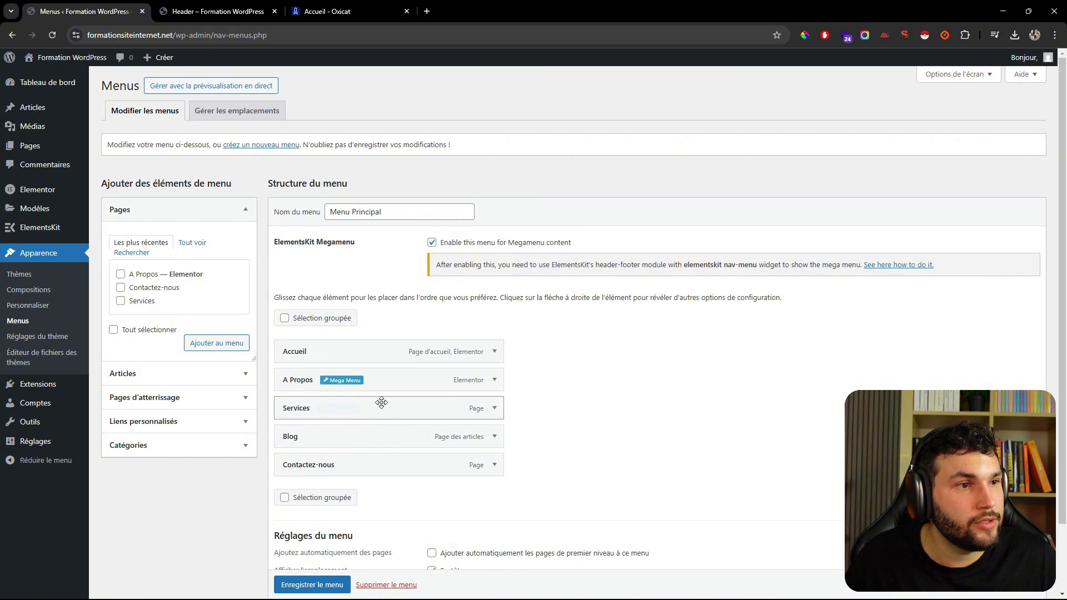
click(341, 408)
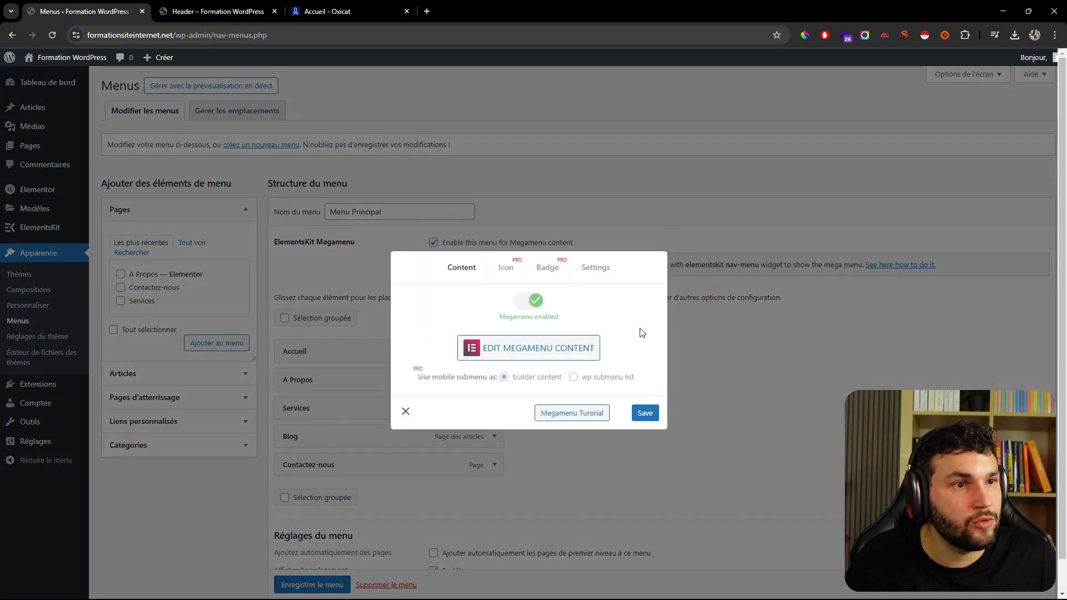
click(597, 268)
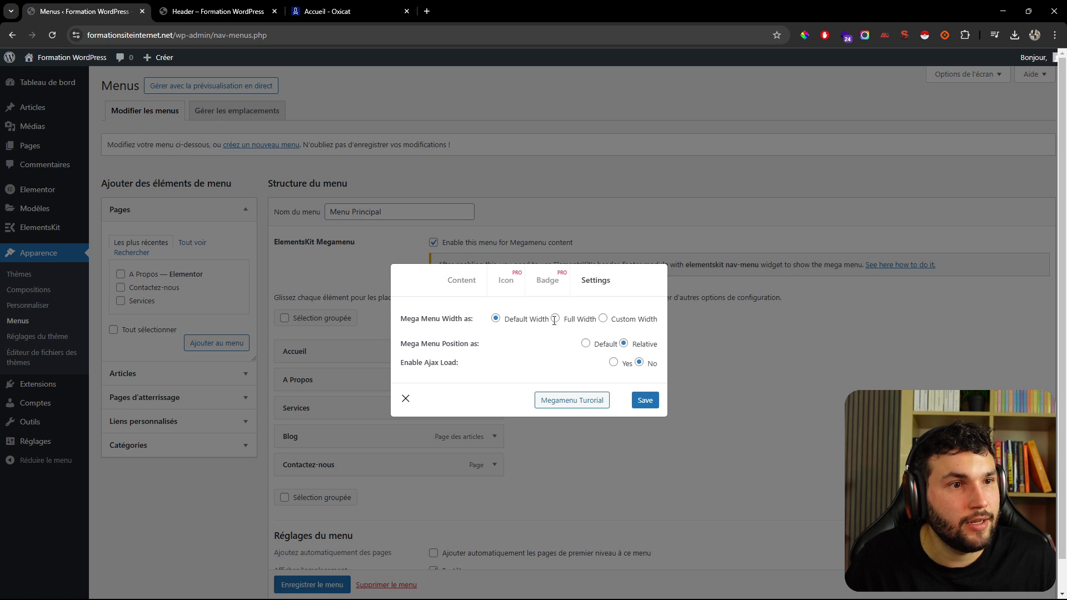
- Give the Services mega menu a custom width of 1050px, save it, and check the header preview
click(603, 318)
drag(401, 309, 655, 316)
click(634, 314)
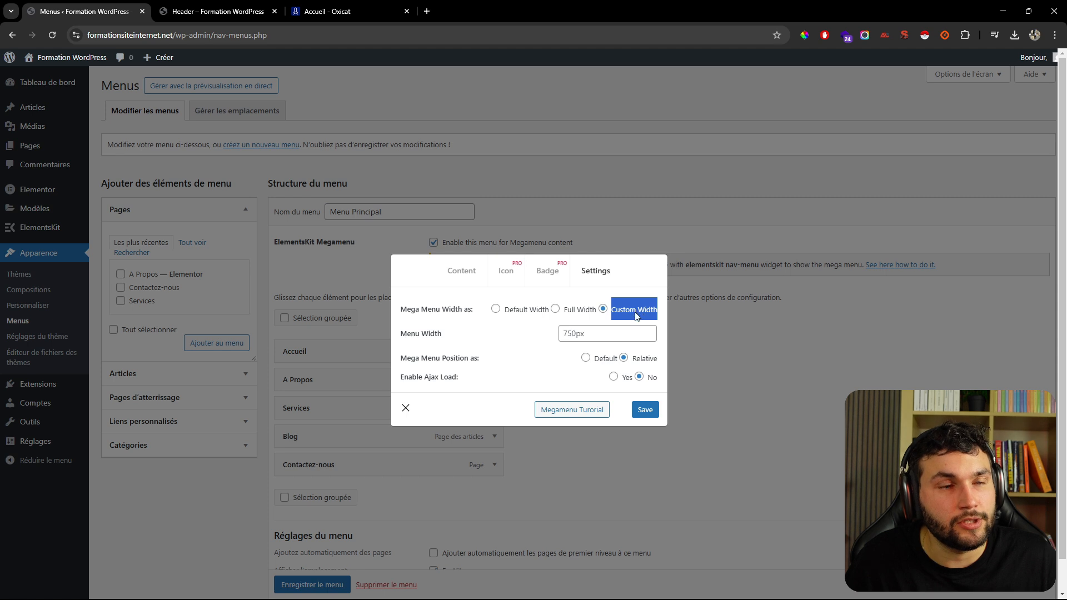
click(618, 332)
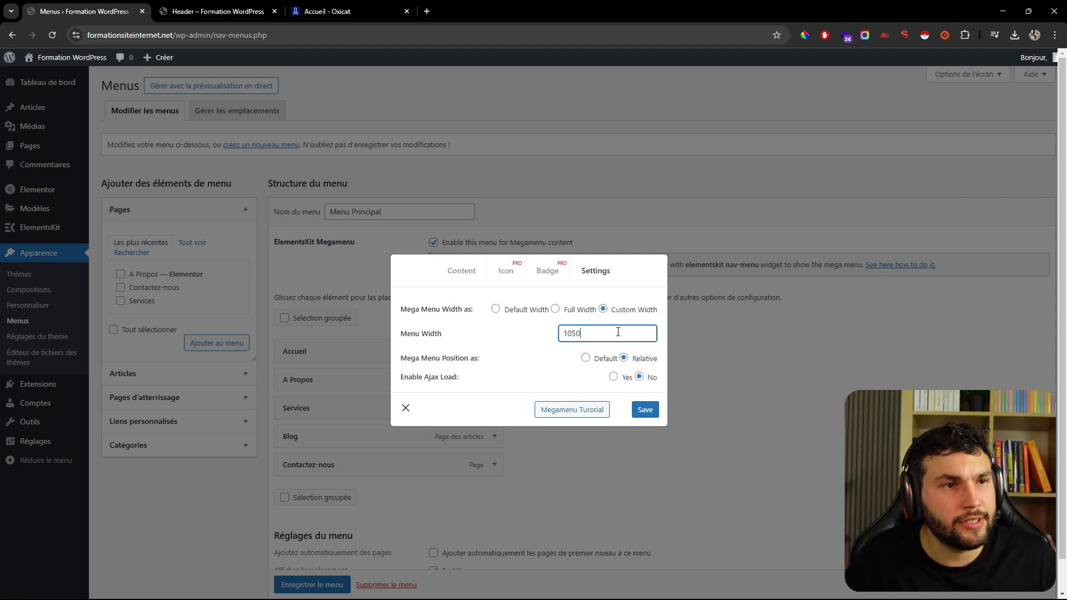
click(637, 411)
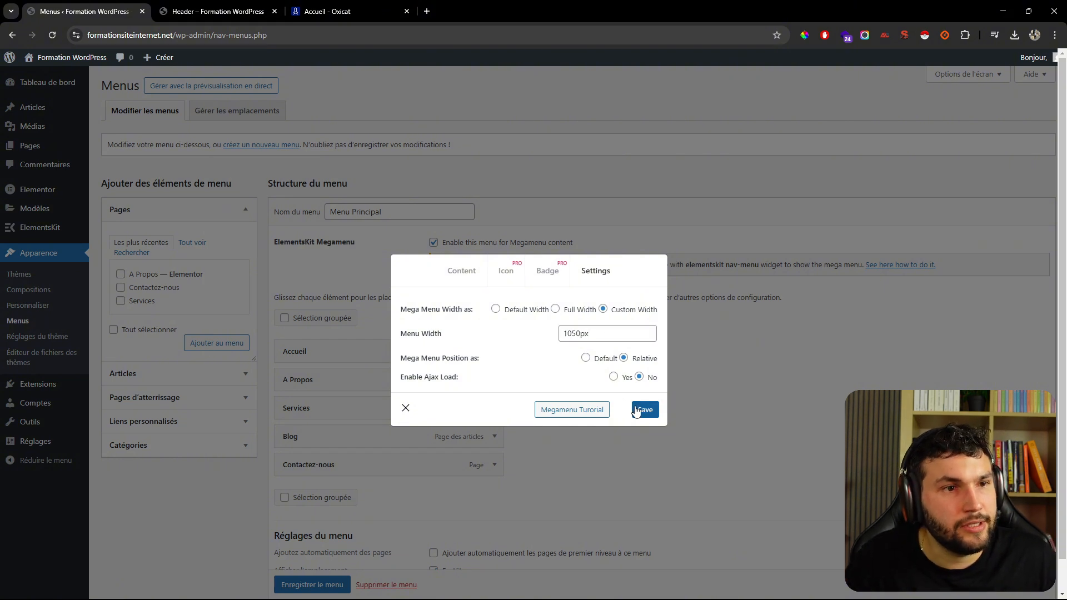
click(211, 11)
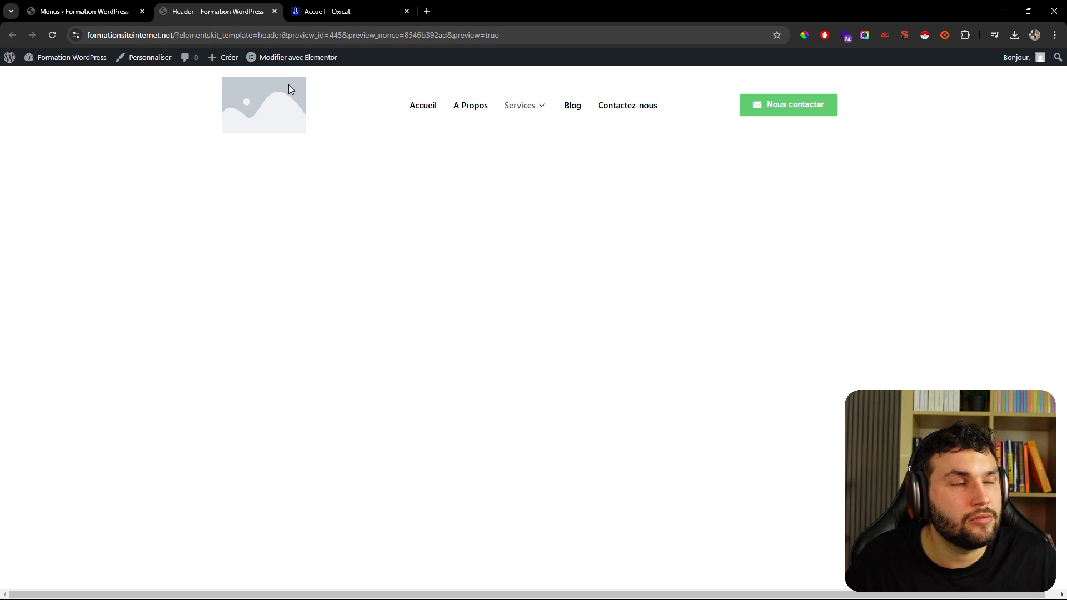
- Set the mega menu width to 800px, save it, and check the Services dropdown in the header preview
click(79, 11)
drag(581, 333, 513, 329)
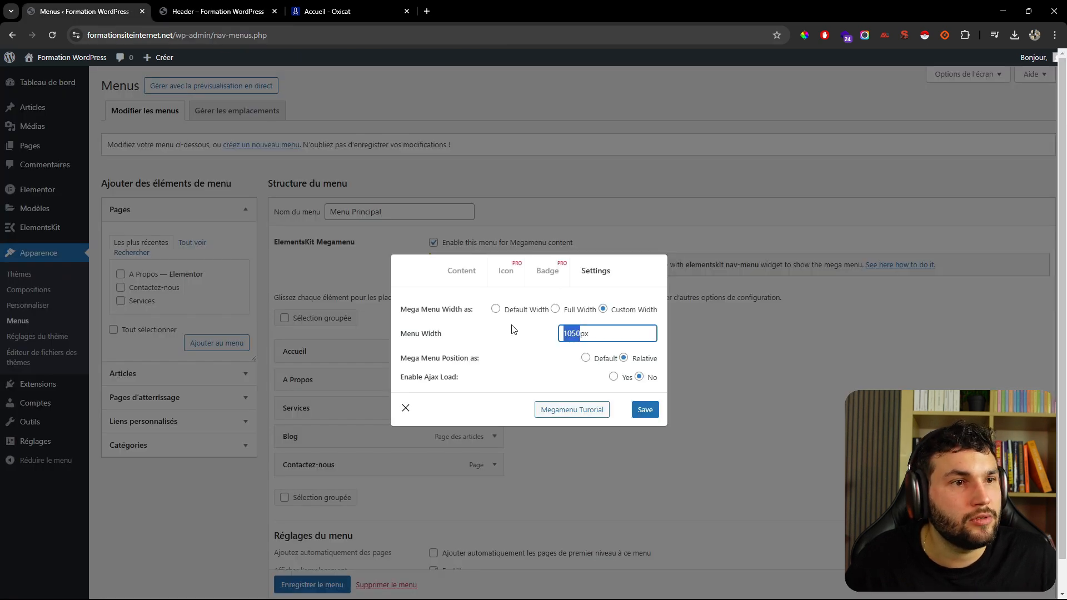
click(647, 411)
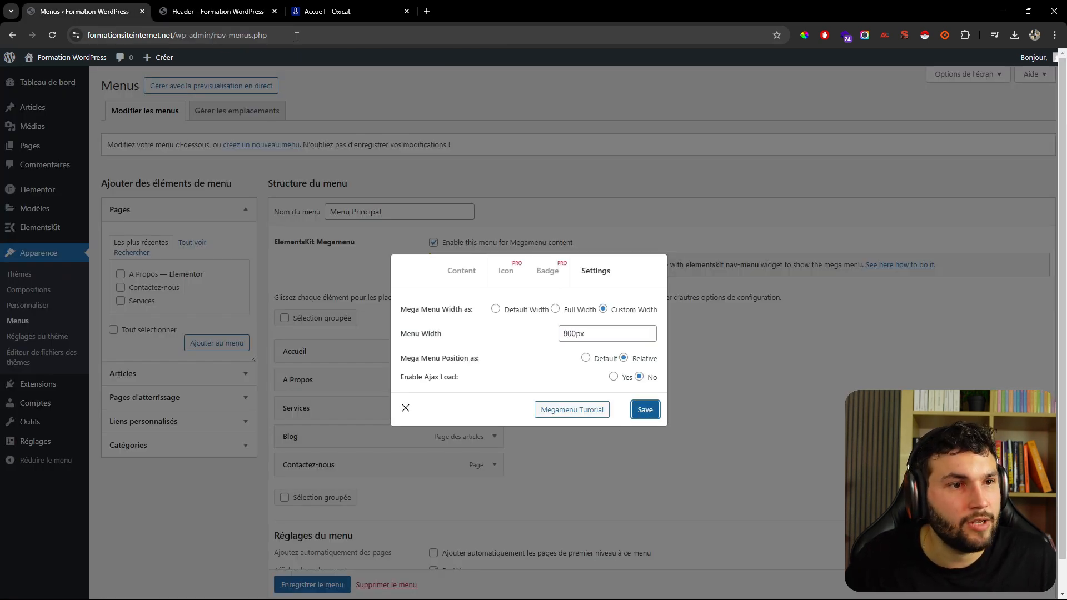
click(228, 12)
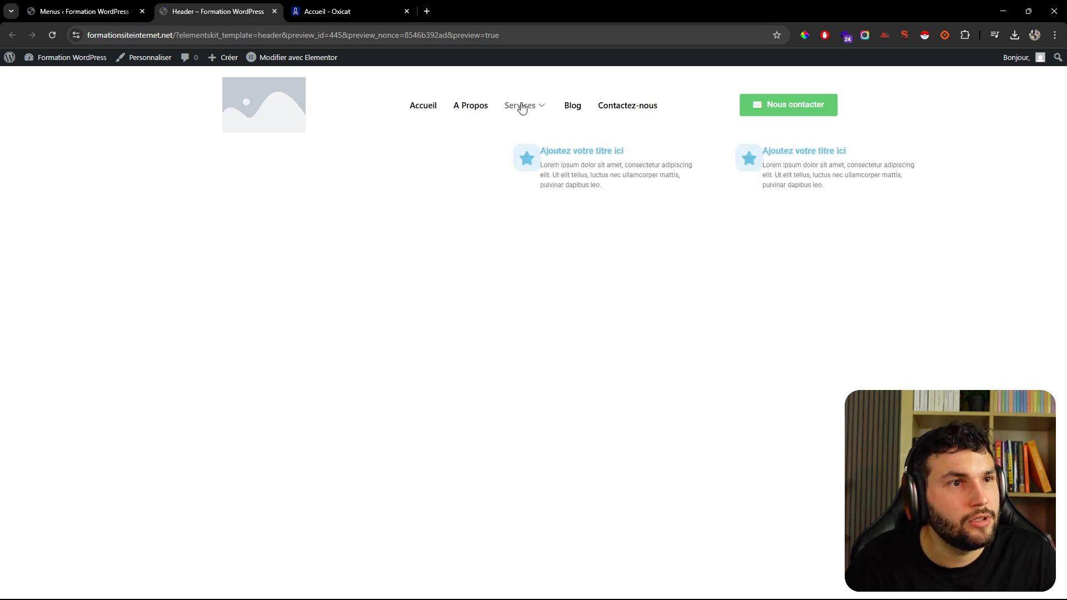
- Set the mega menu width to 900px, save it, and preview the Services dropdown again
click(84, 11)
click(562, 333)
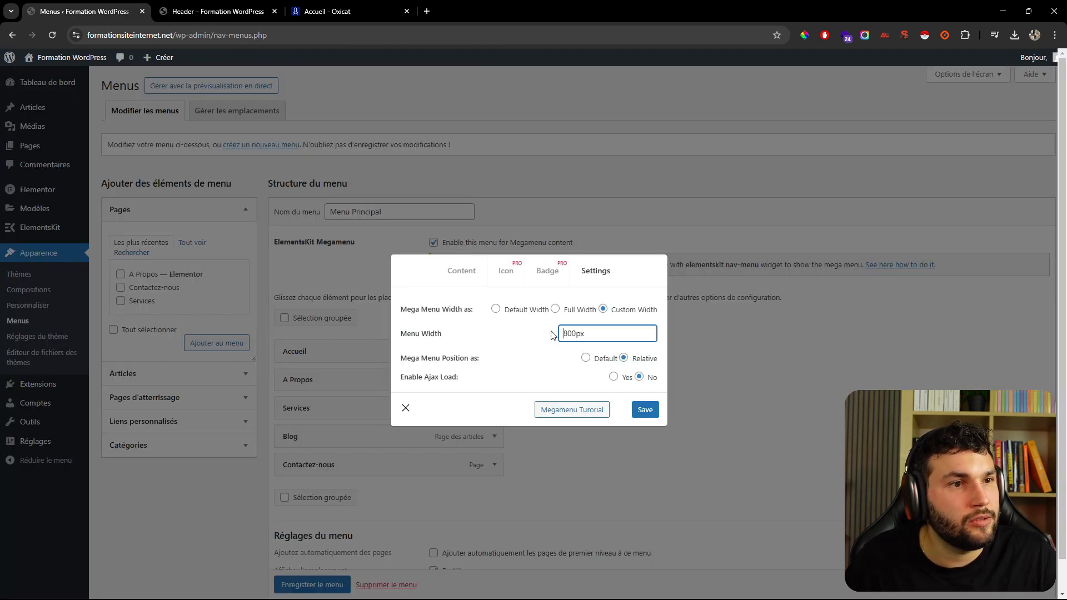
click(644, 411)
click(232, 11)
mouse_move(526, 117)
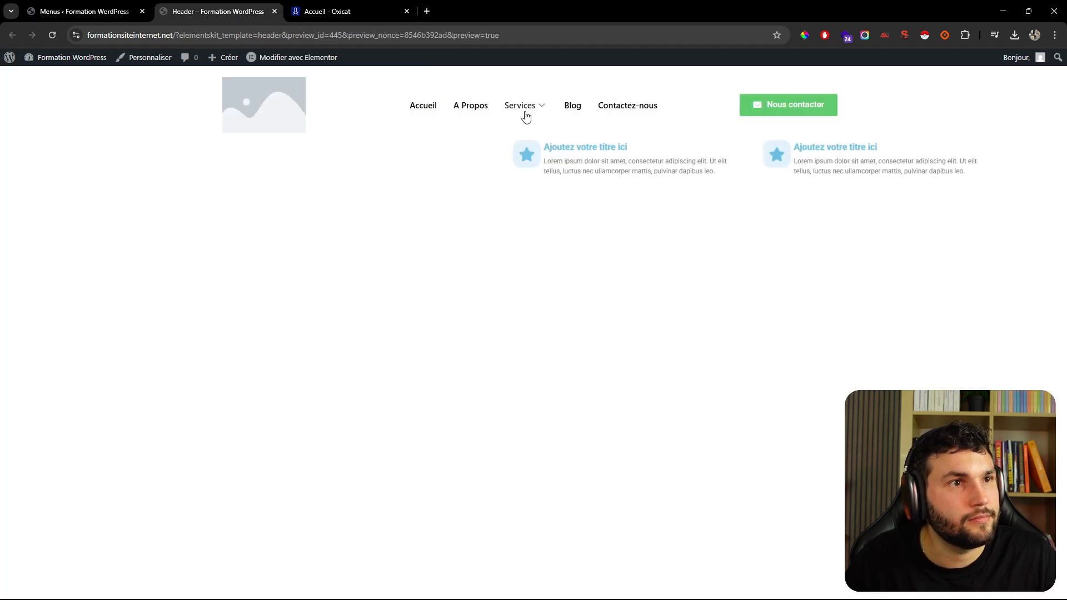
- Increase the mega menu's custom width further, save it, and review the Services dropdown in the header preview
click(101, 16)
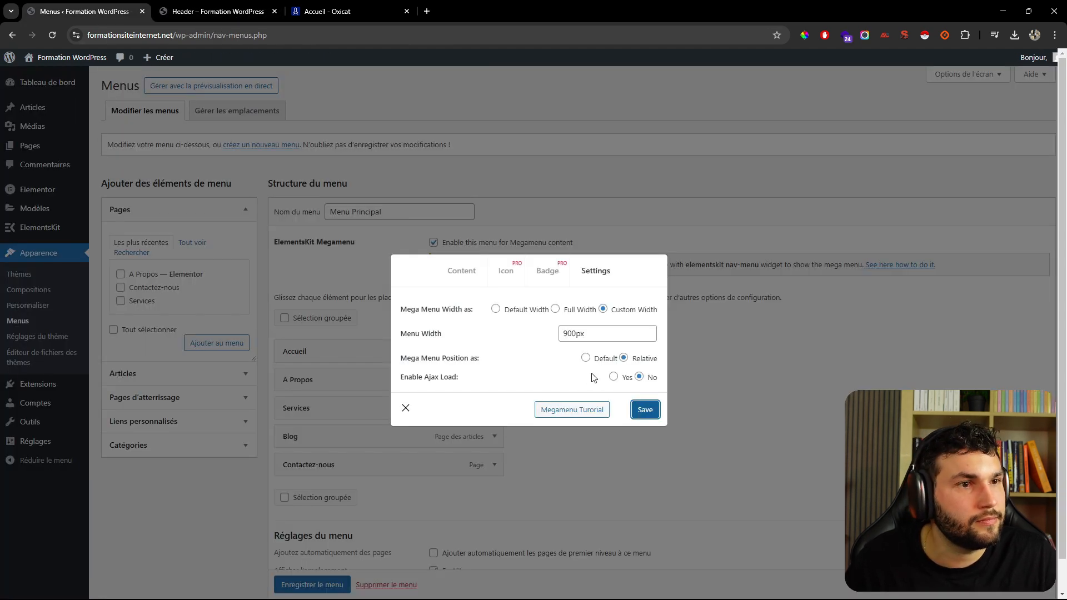
click(566, 332)
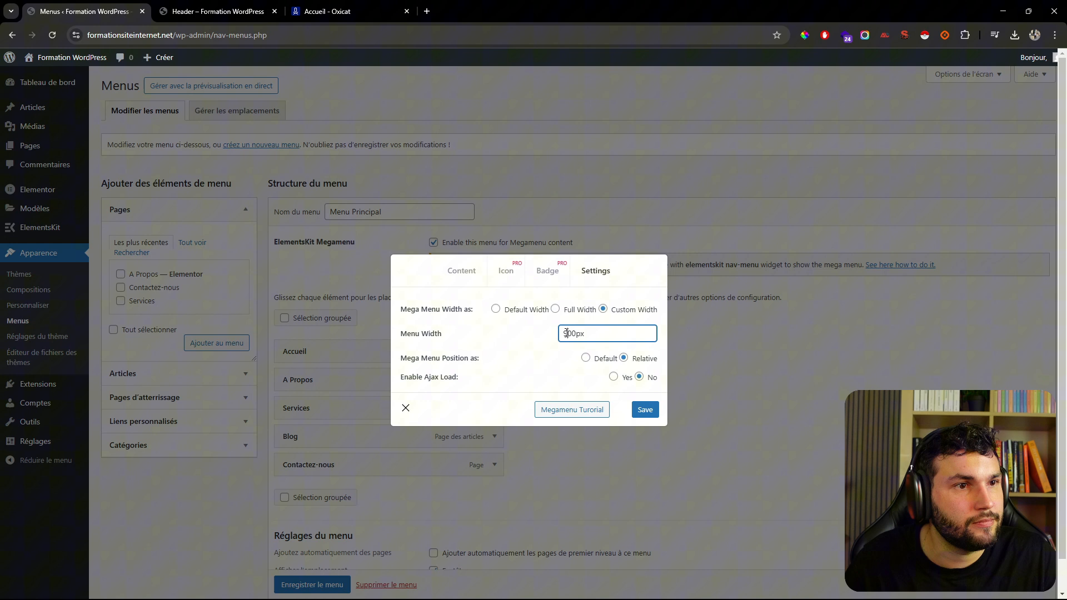
click(659, 414)
click(217, 11)
mouse_move(532, 108)
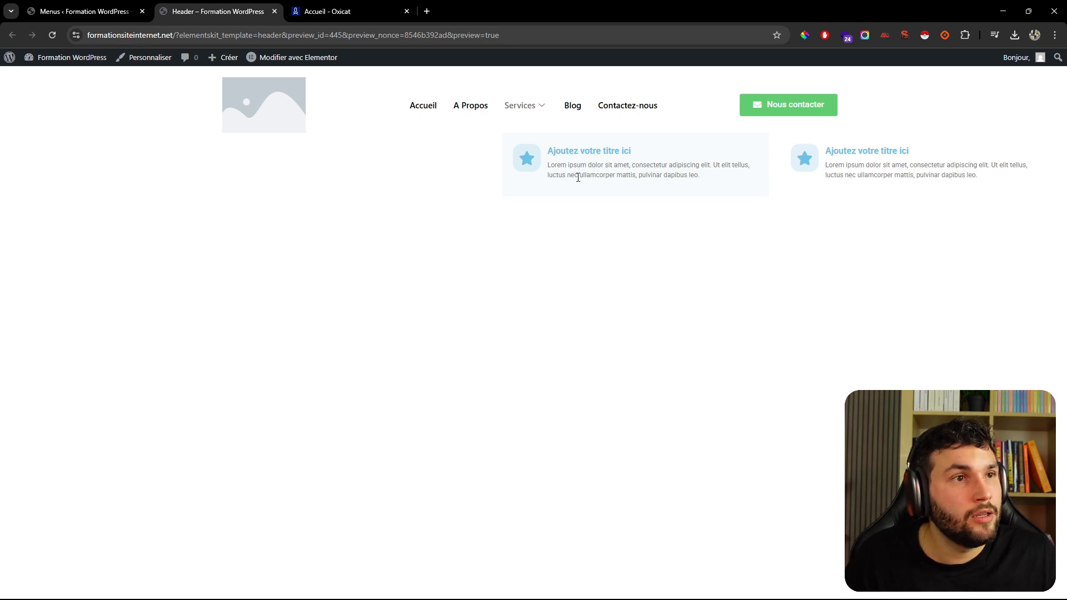
- Compare the dropdown with Oxicat's Studio Webdev mega menu, and open the Services mega menu content for editing
click(346, 10)
mouse_move(345, 113)
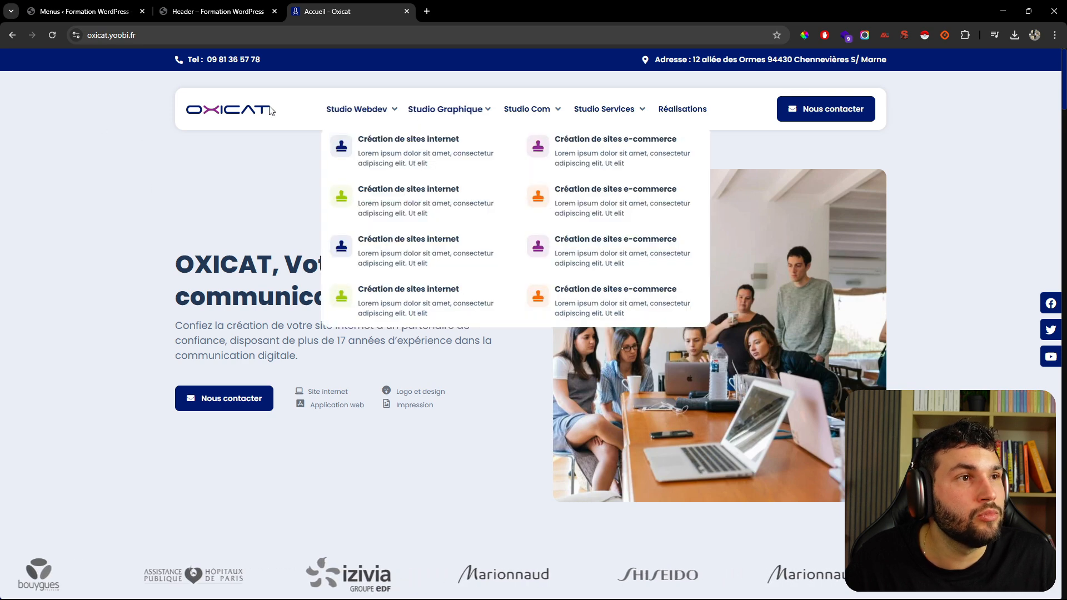
click(162, 11)
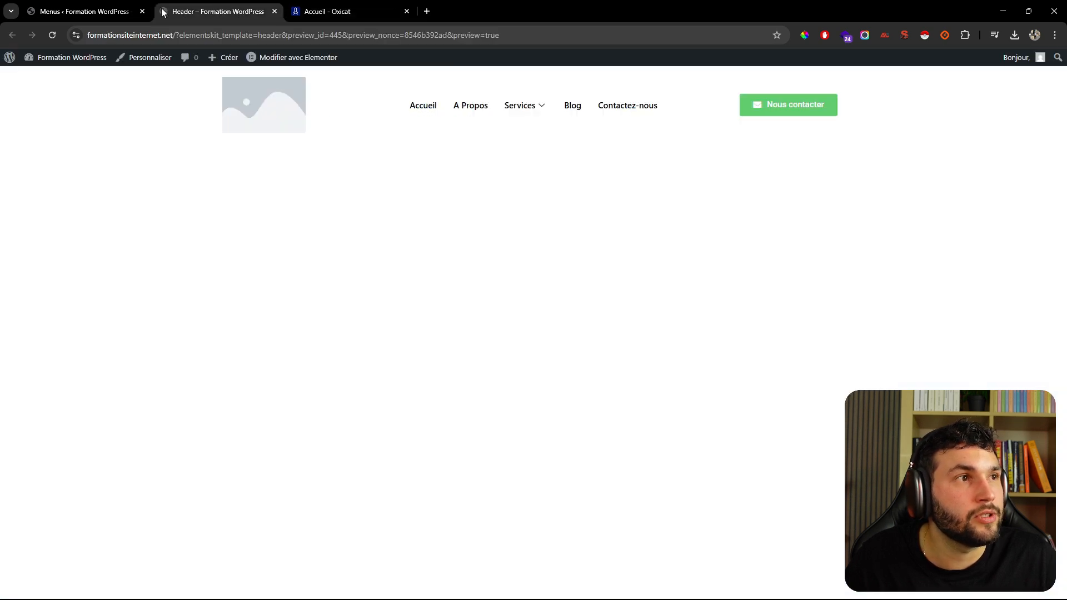
click(96, 10)
click(460, 272)
click(537, 350)
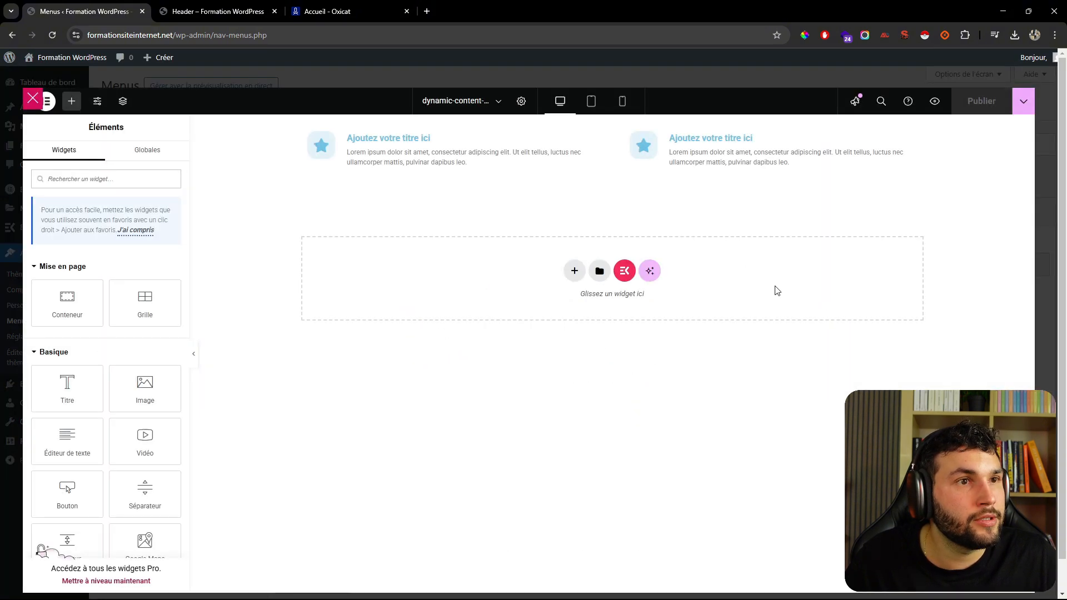
- Give the mega menu's outer container a semi-transparent blue background using the colour #6EC1E450
click(610, 124)
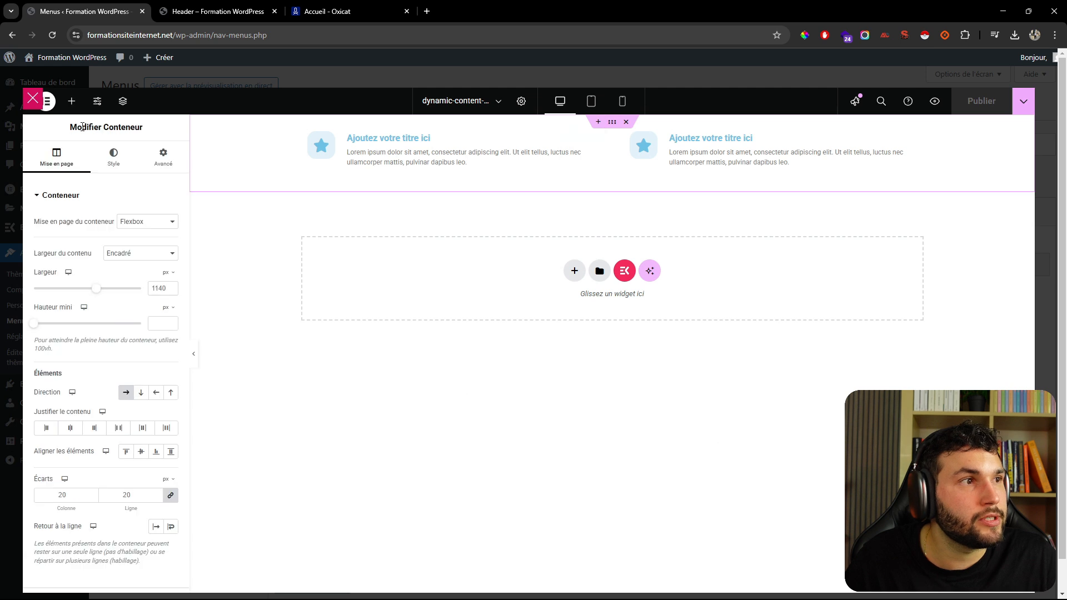
click(112, 155)
click(126, 245)
click(159, 269)
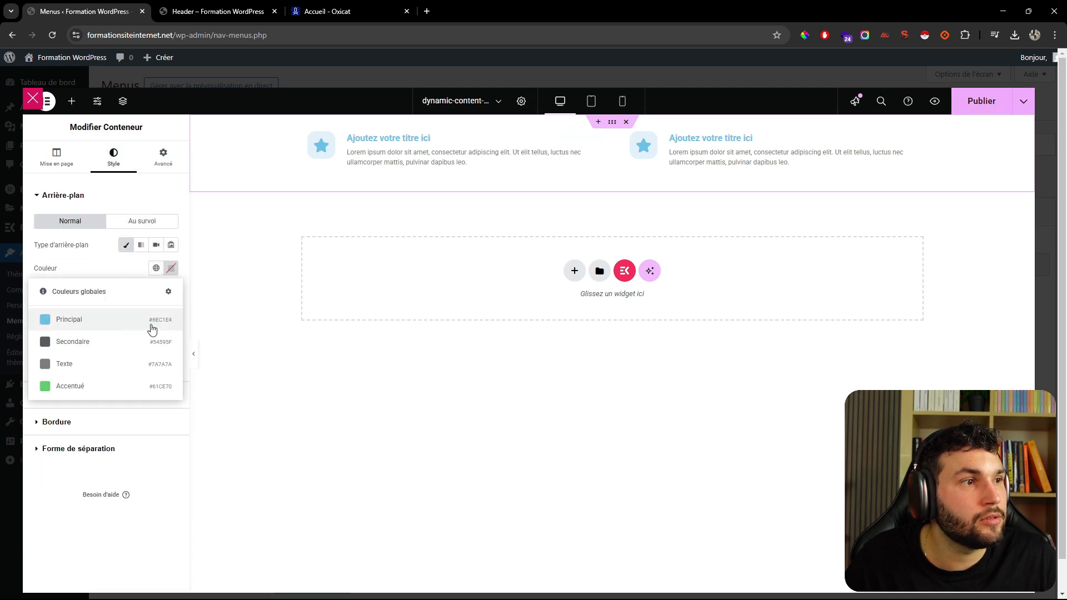
click(150, 320)
click(171, 268)
click(158, 425)
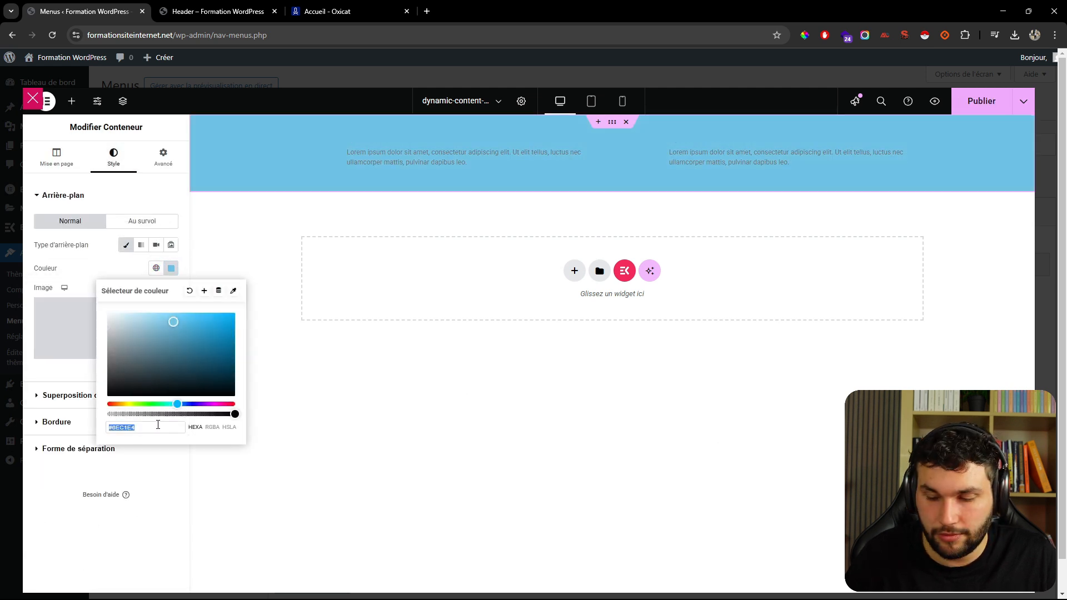
click(158, 425)
text(50)
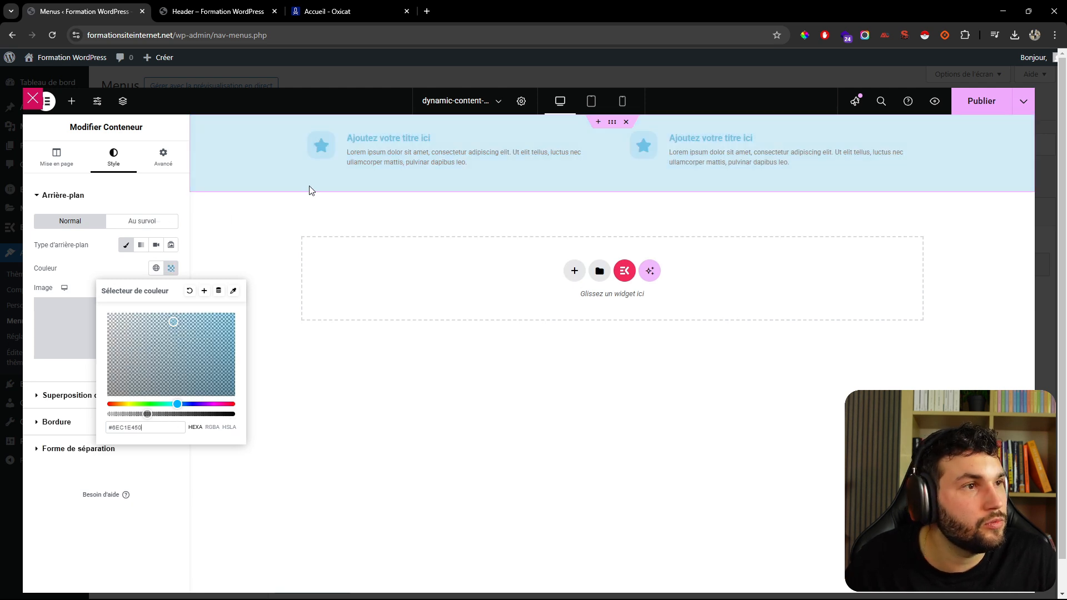
- Apply a white classic background to the first inner container holding the icon box
click(308, 130)
click(114, 155)
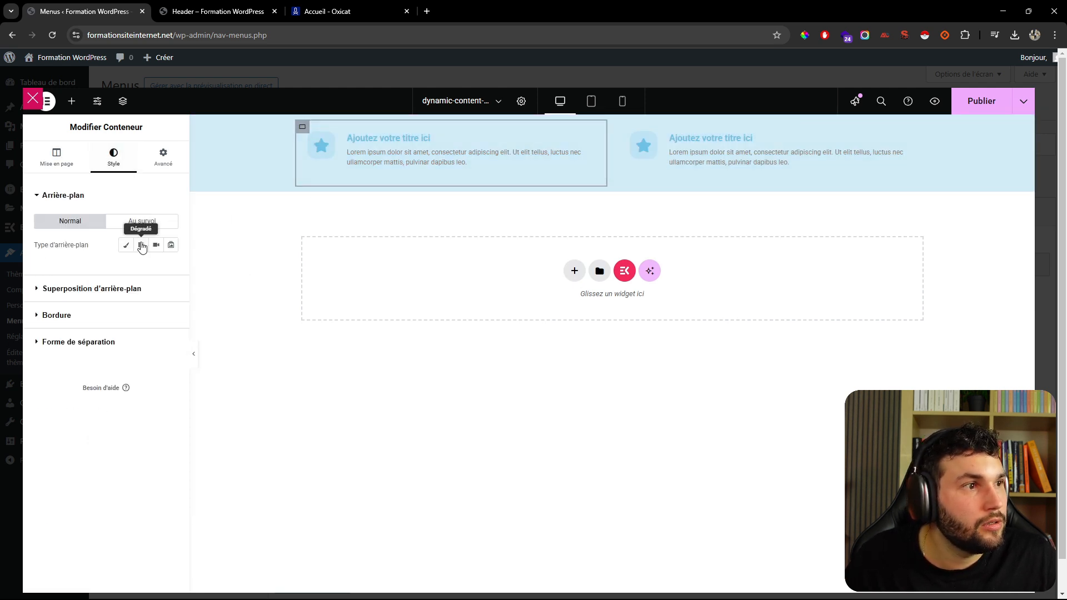
click(126, 245)
click(156, 268)
click(171, 269)
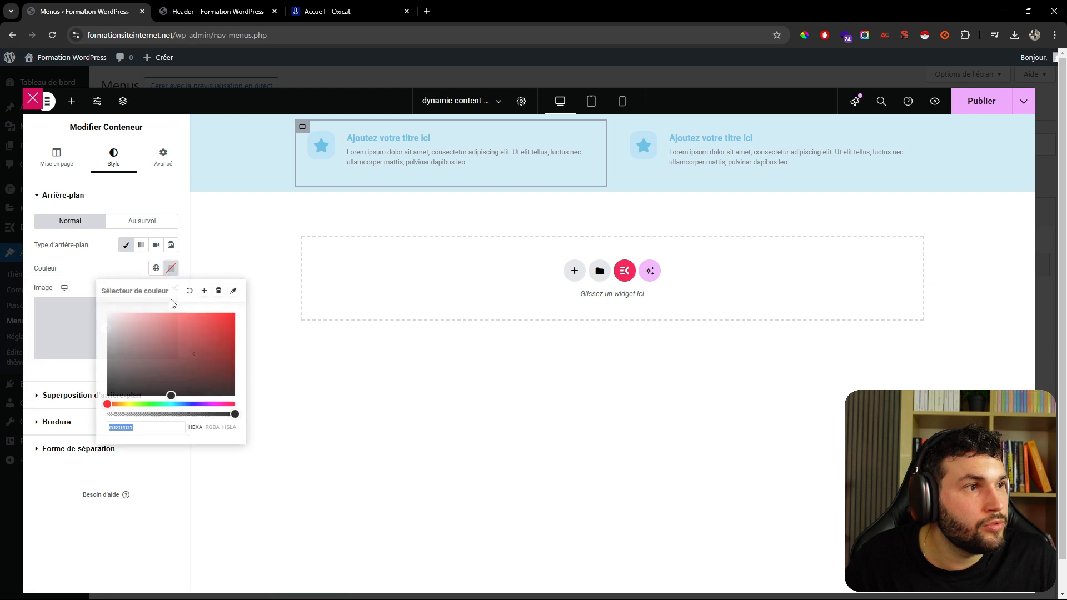
- Apply a white classic background to the second inner container and publish the mega menu content
click(624, 128)
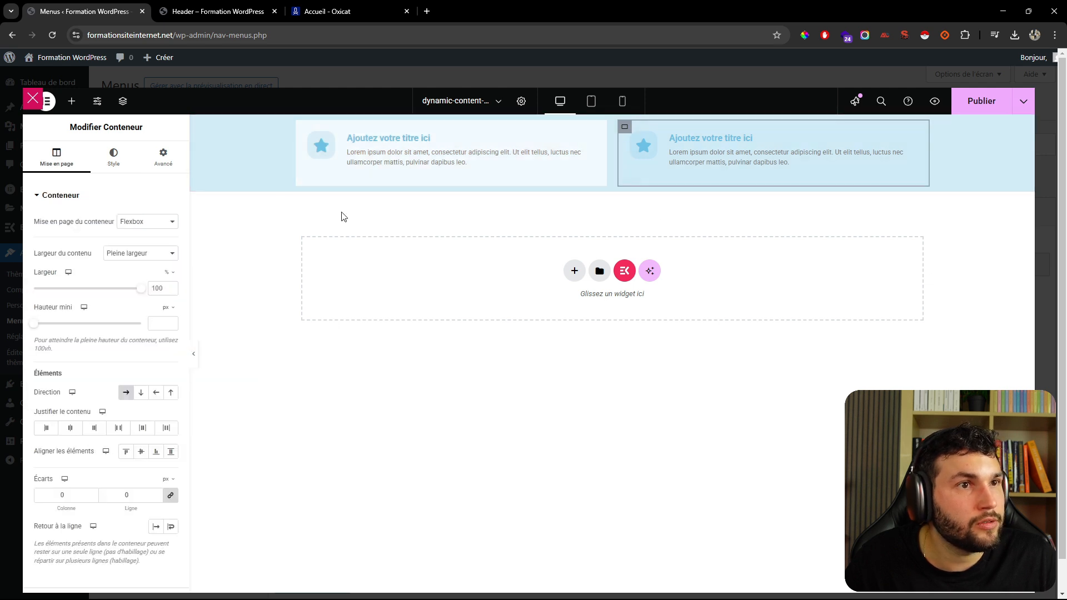
click(113, 156)
click(126, 246)
click(171, 269)
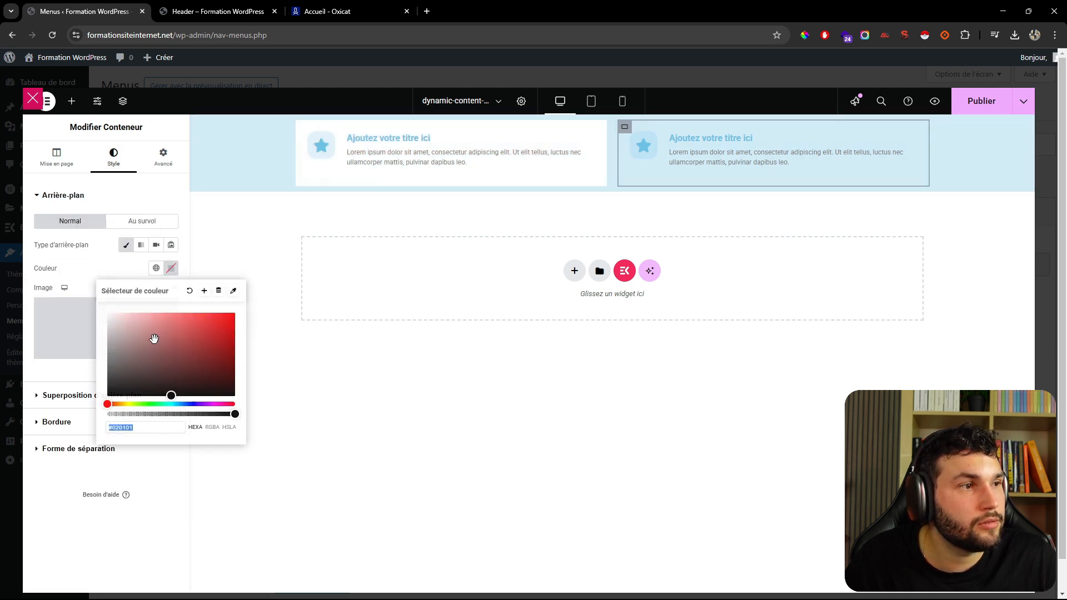
click(989, 102)
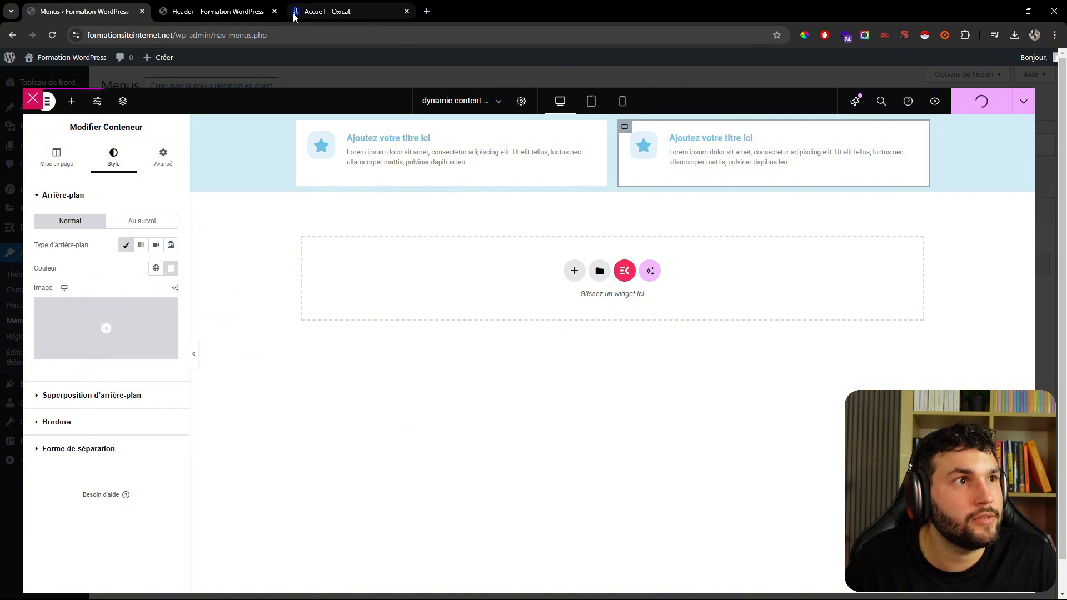
- Compare the header preview with the Studio Webdev mega menu on the Oxicat site
click(222, 12)
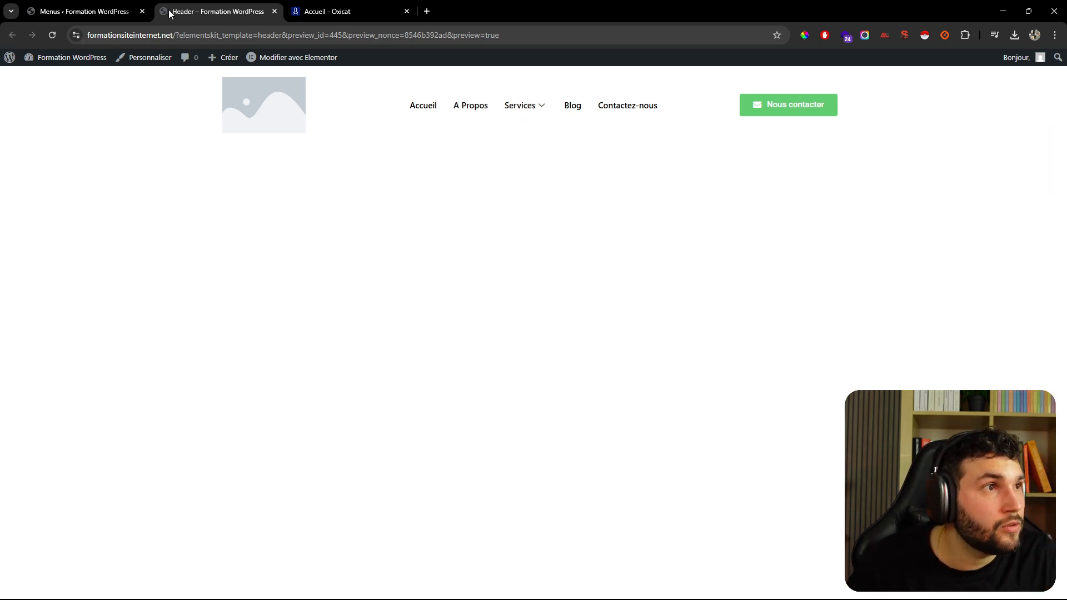
click(128, 11)
click(373, 15)
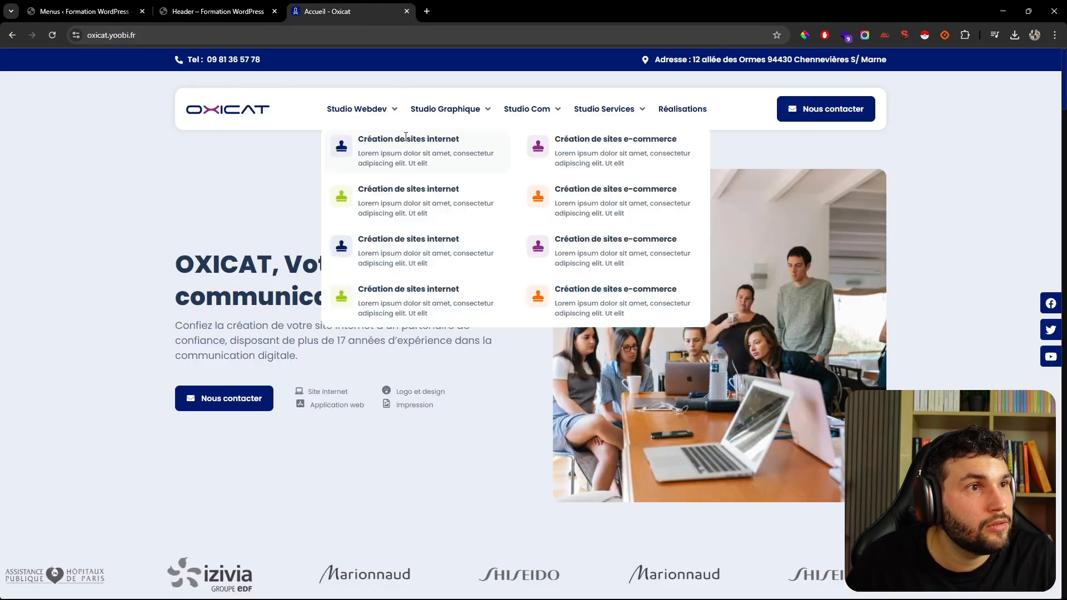
click(174, 13)
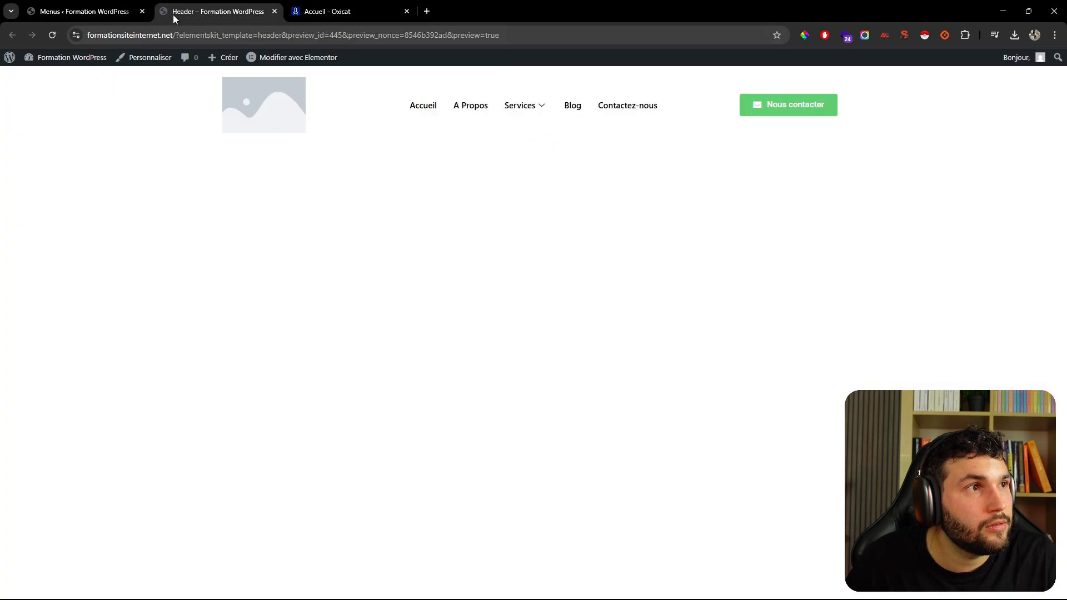
- Set a 15 px border radius on both inner containers holding the icon boxes
click(108, 11)
click(300, 129)
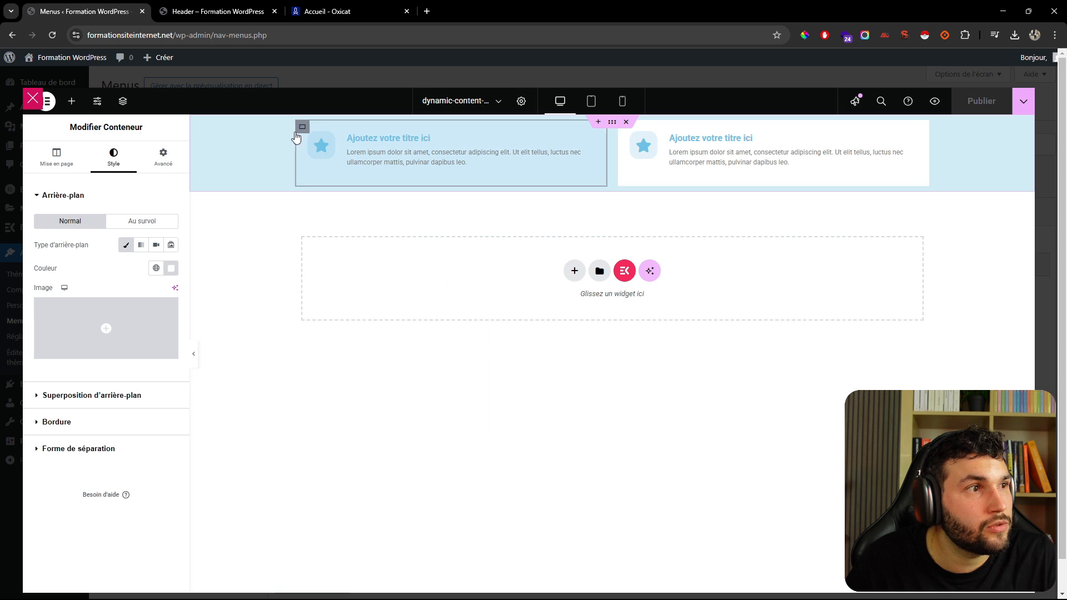
click(100, 424)
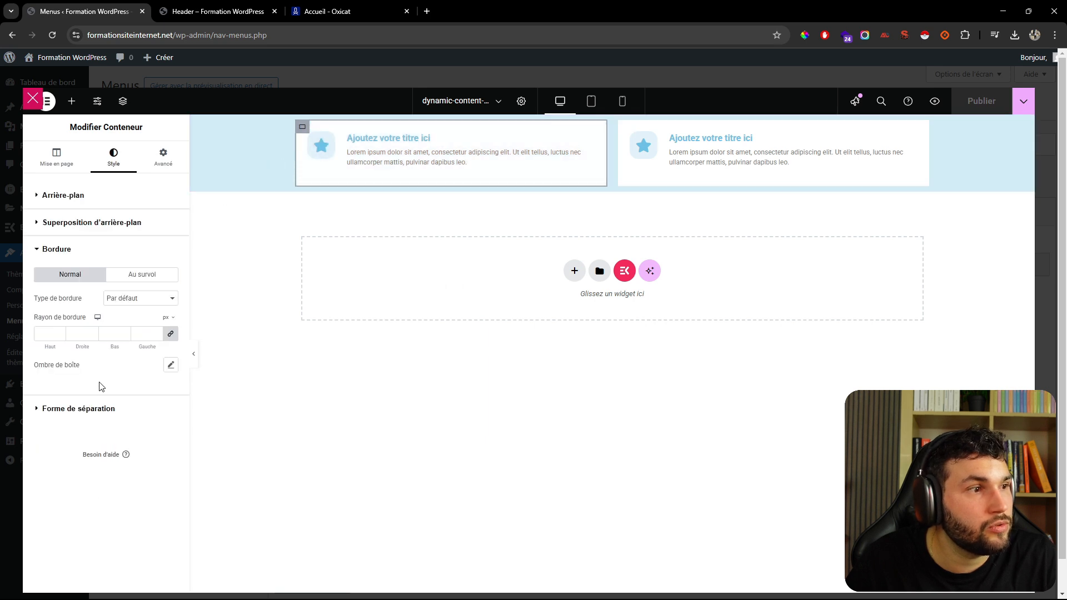
text(15)
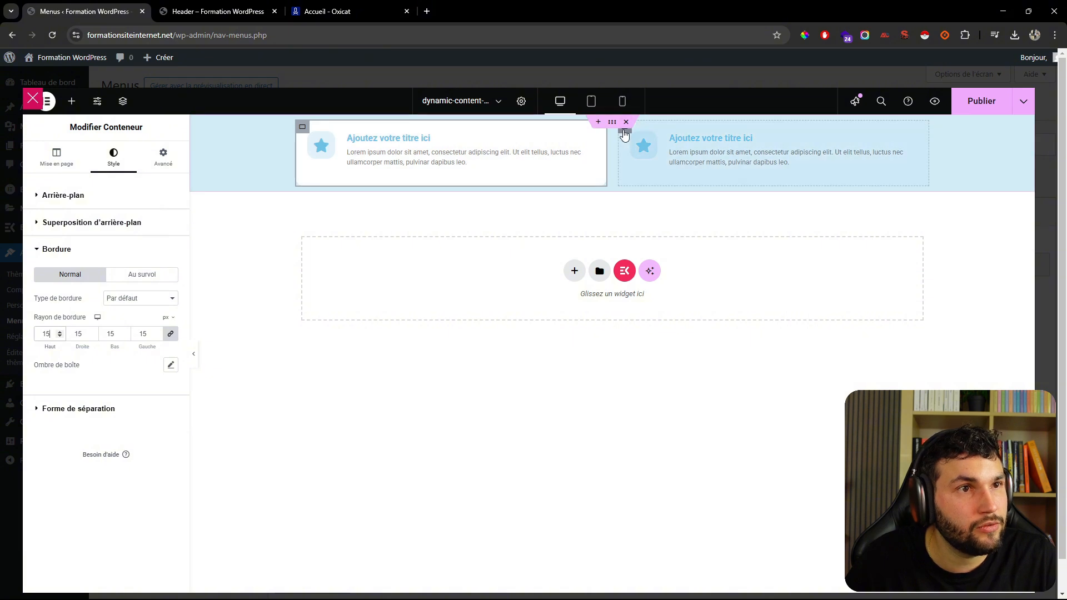
click(623, 130)
click(65, 429)
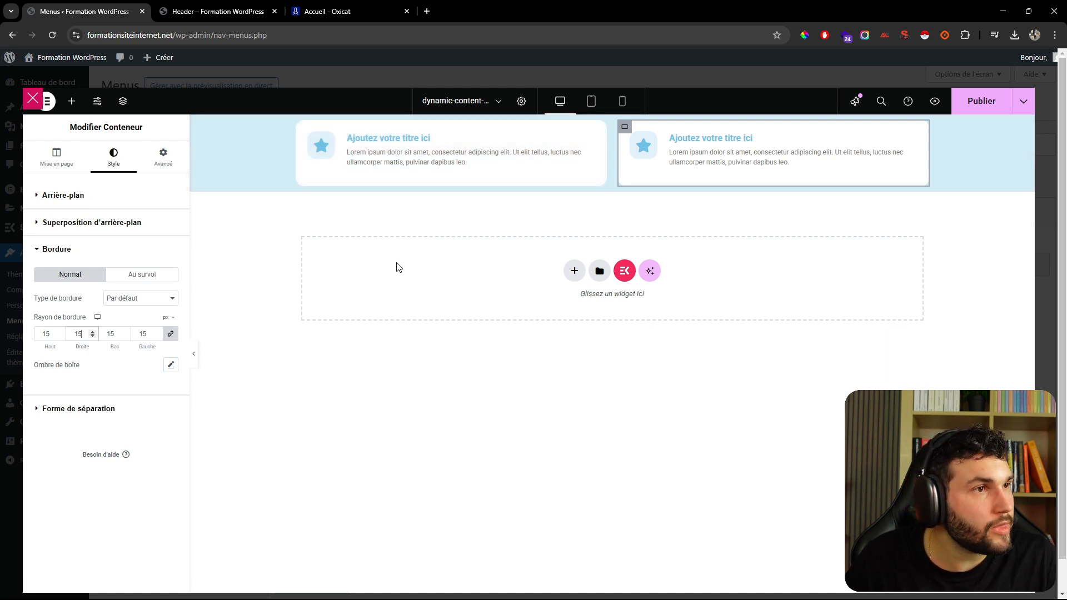
- Change the outer container's classic background colour to white, publish the mega menu content, and check it in the header preview
click(611, 123)
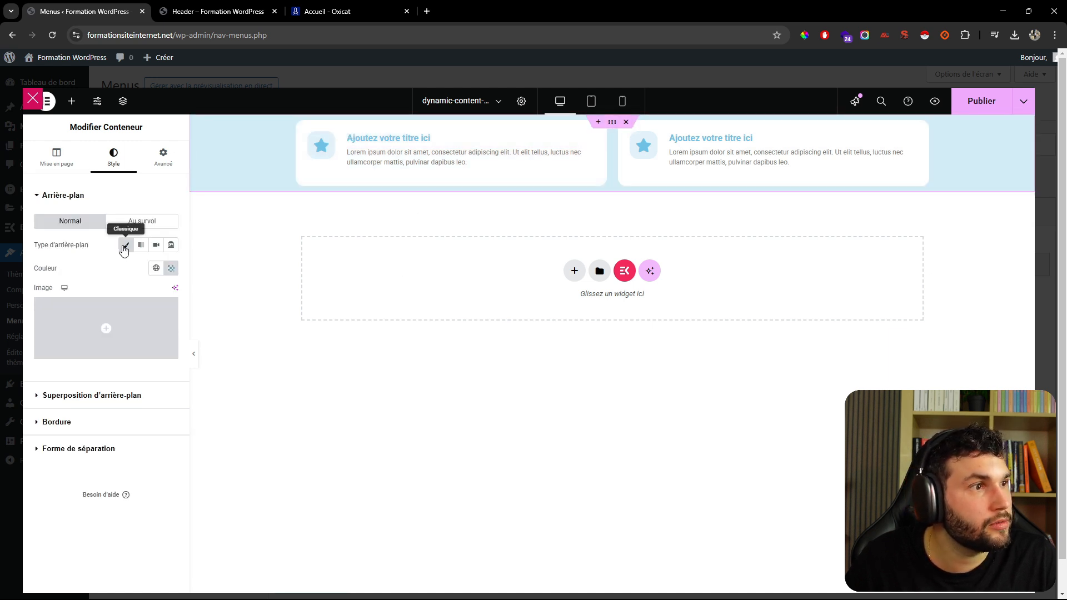
click(127, 244)
click(126, 244)
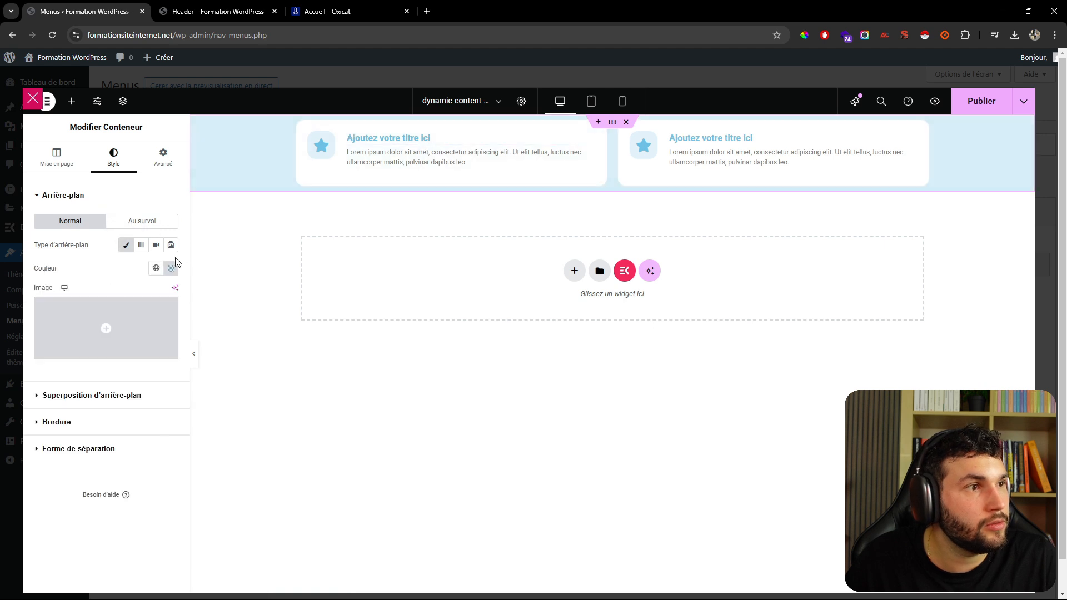
click(171, 268)
text(#FFFFFF50)
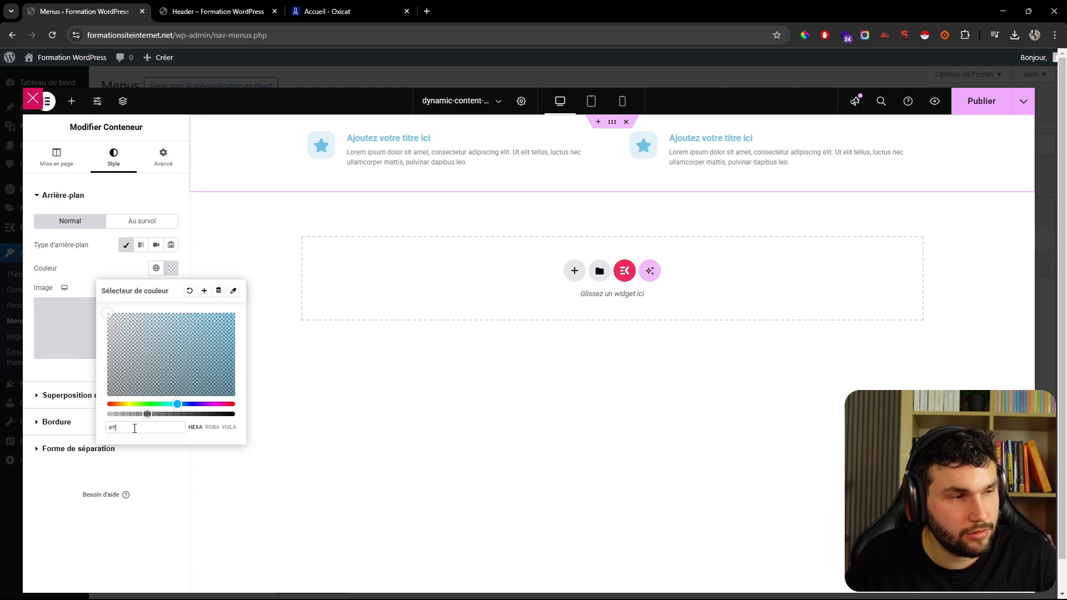
text(ffff)
click(271, 437)
click(986, 107)
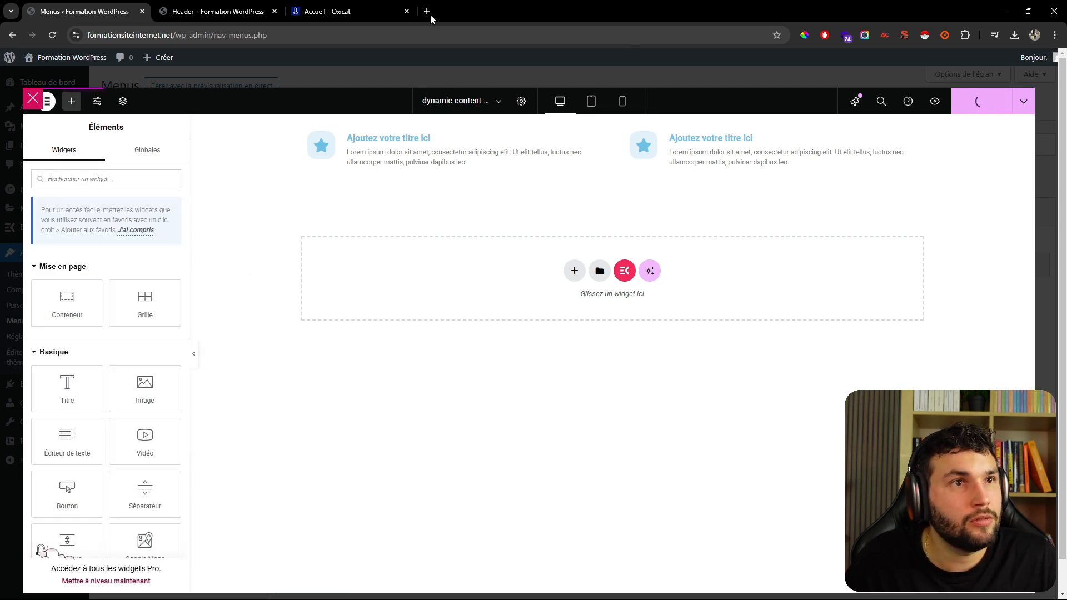
click(217, 11)
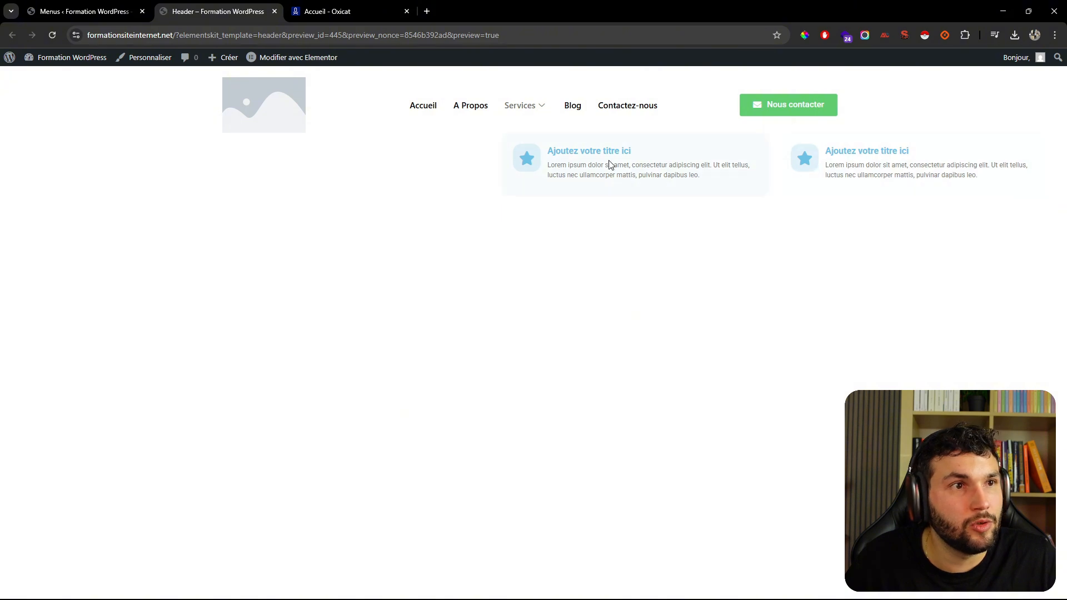
- Duplicate the outer container with its two icon cards twice to build three rows, and publish the mega menu content
click(91, 12)
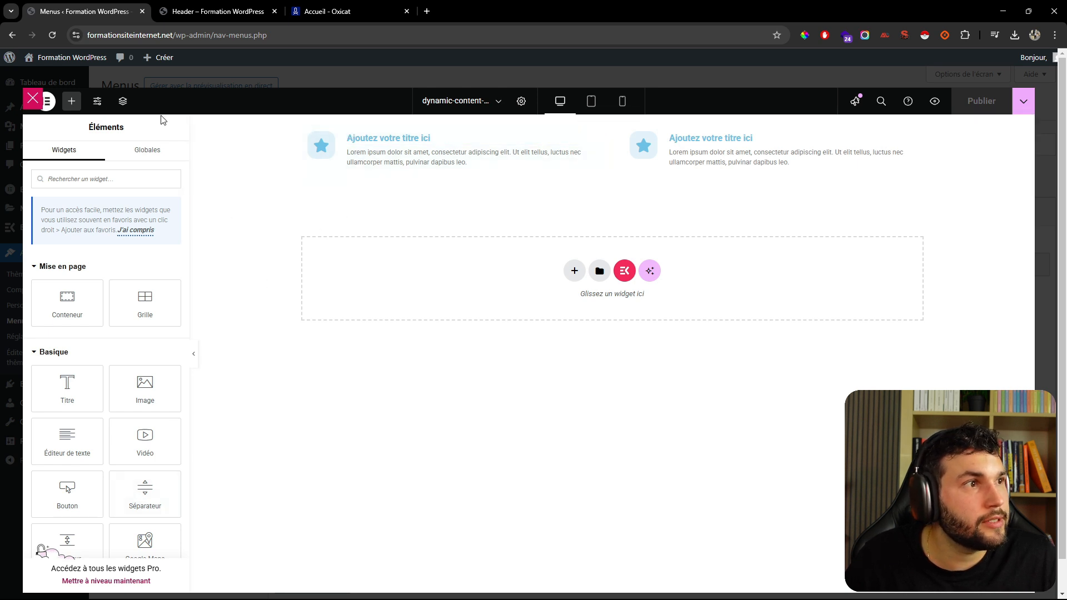
click(123, 105)
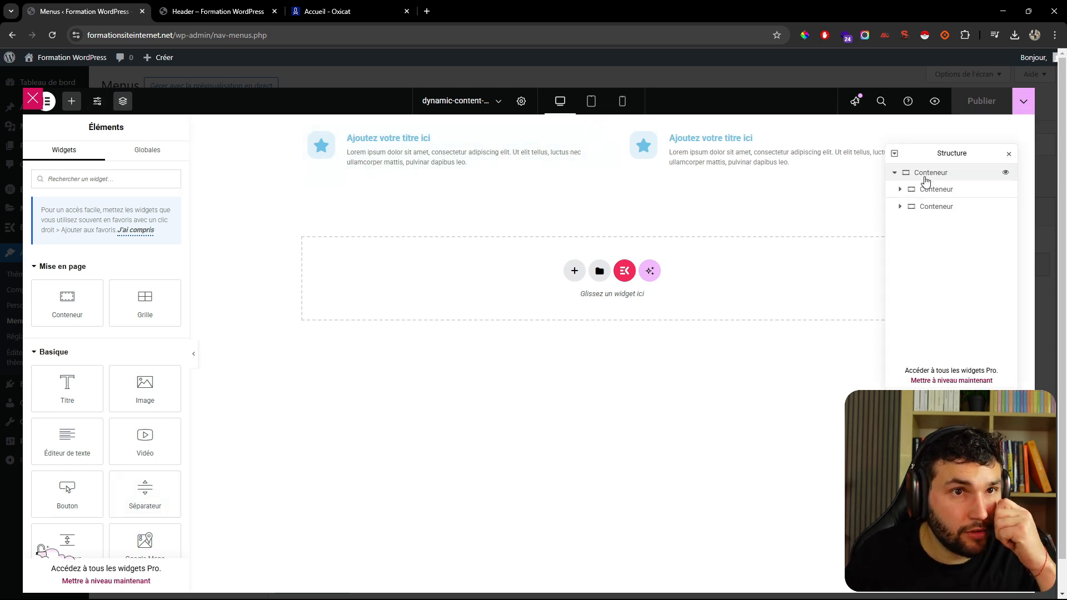
click(925, 176)
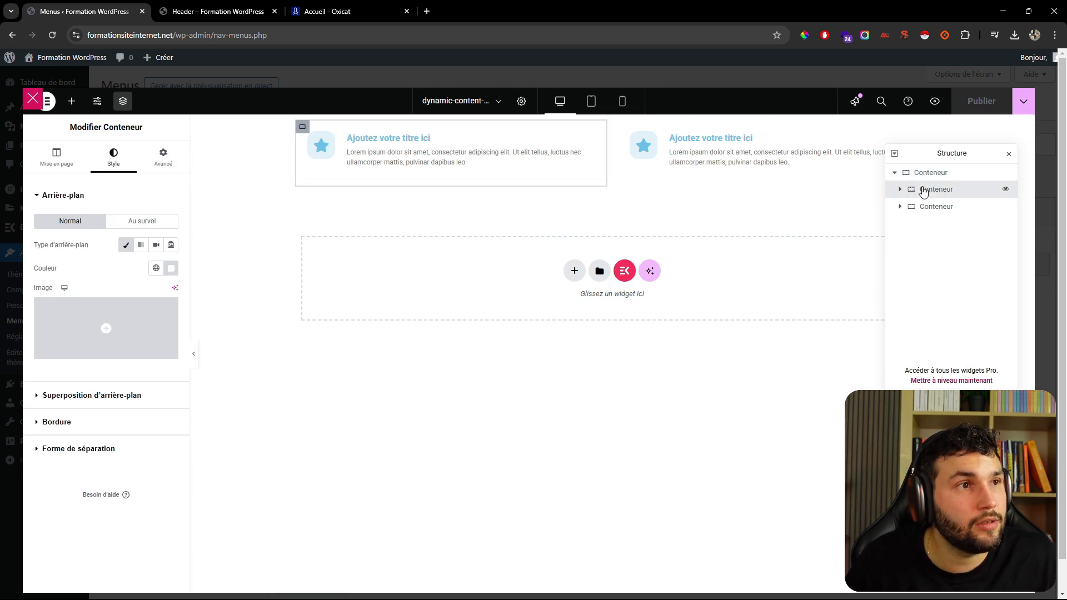
click(895, 172)
right_click(895, 174)
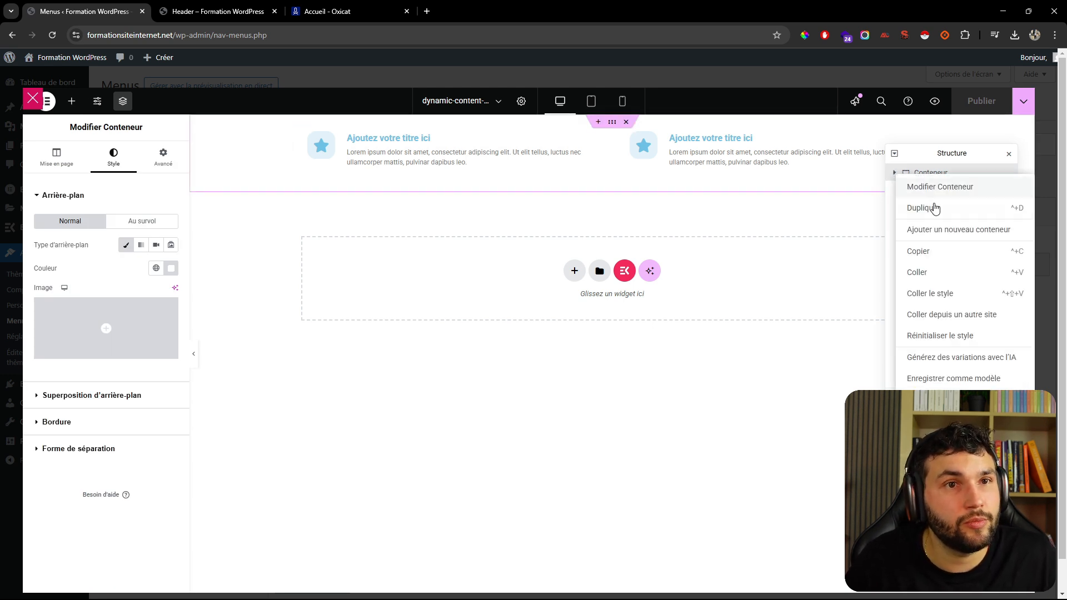
click(934, 207)
right_click(898, 174)
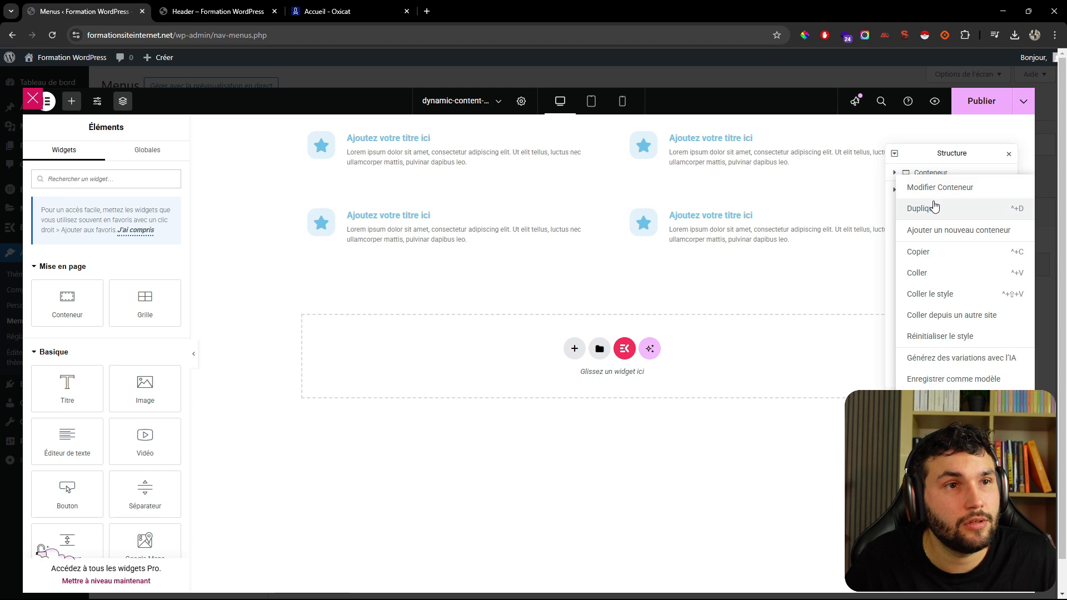
click(934, 207)
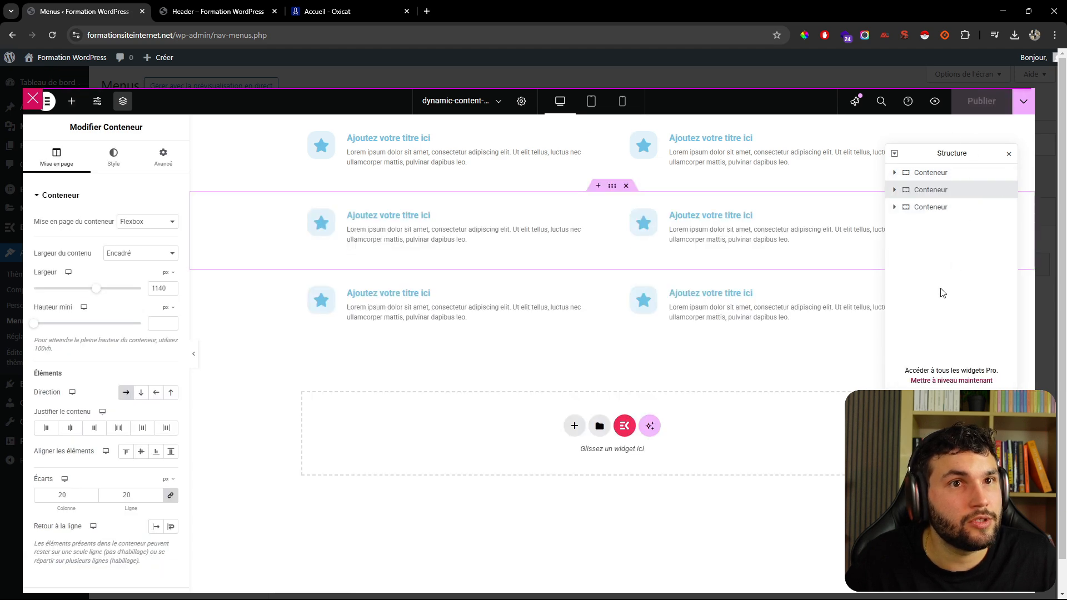
- Check the three-row Services mega menu in the header preview and compare it with the Oxicat site
click(213, 12)
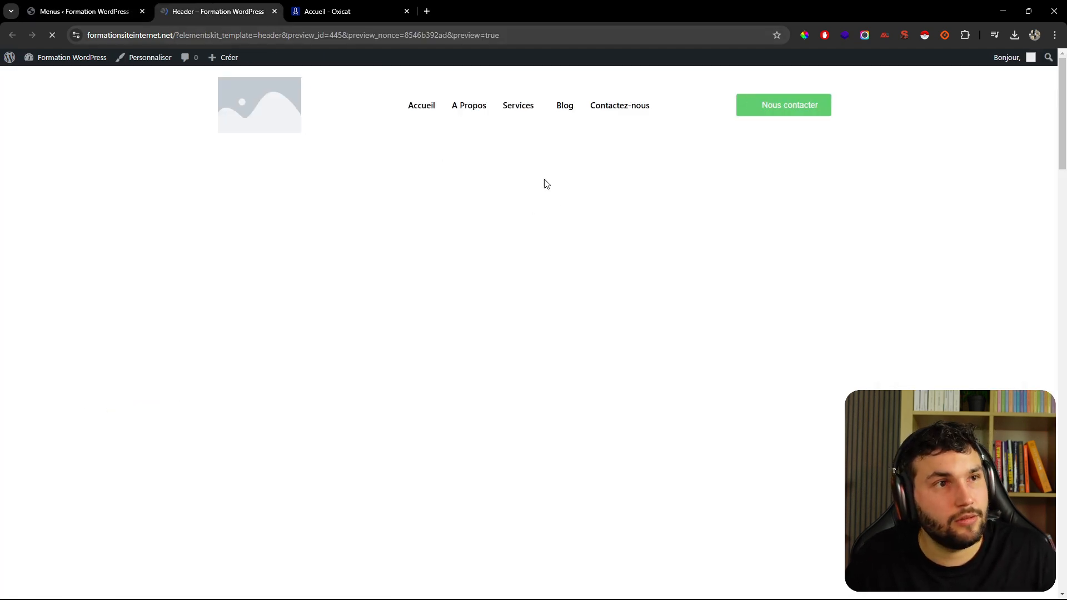
mouse_move(517, 112)
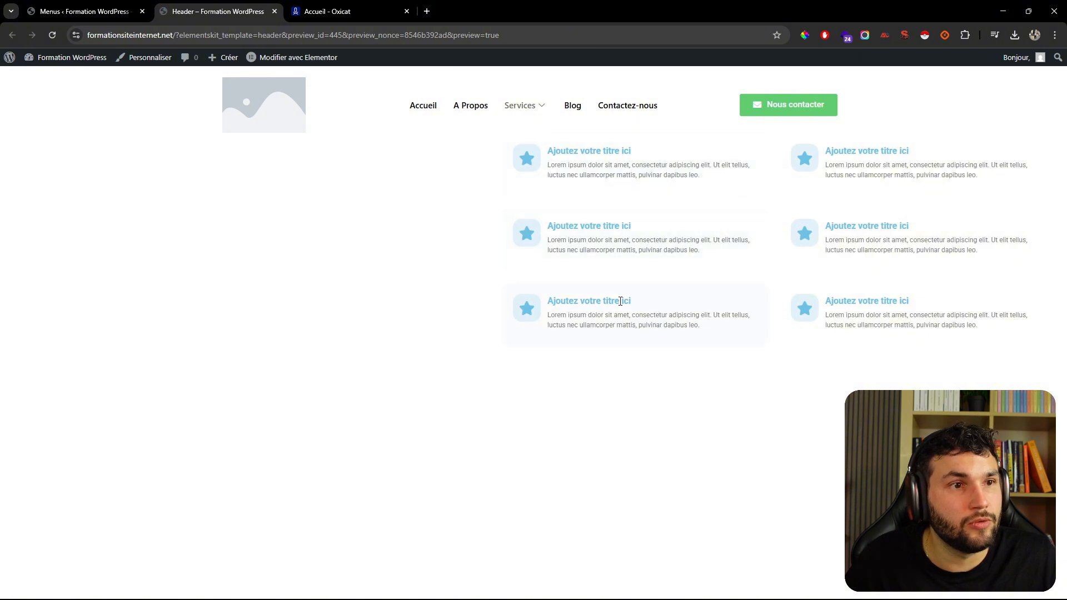
key(ctrl+Tab)
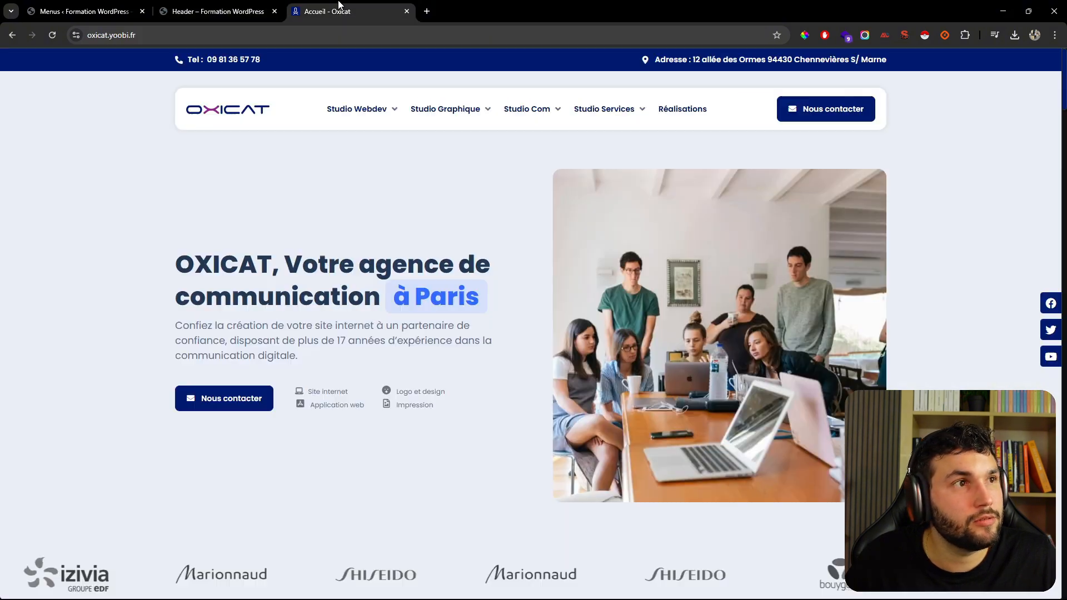
click(243, 16)
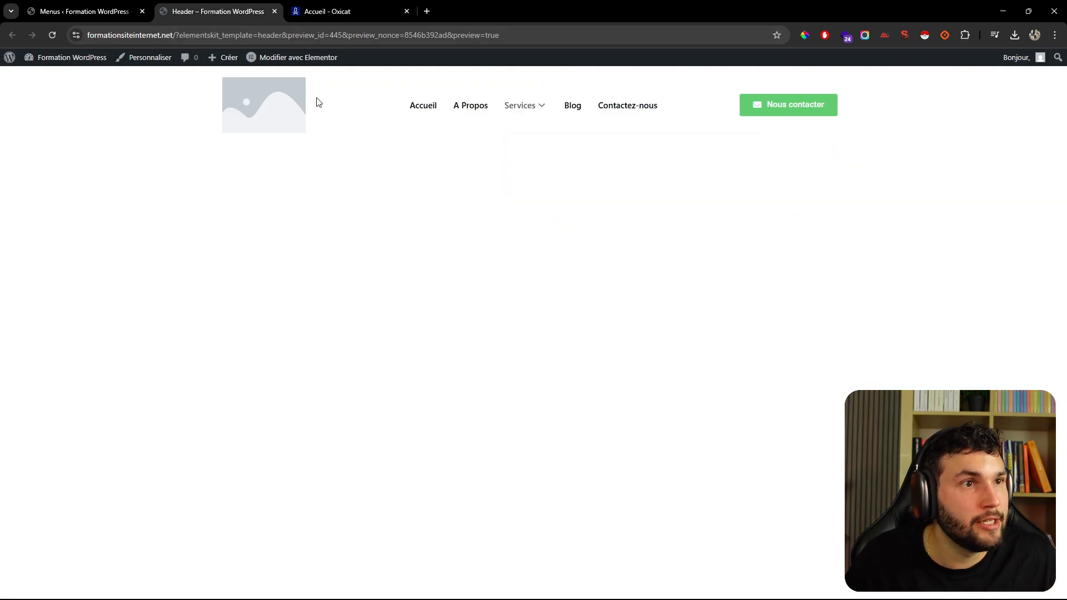
- Add a new empty container to the mega menu content and place it directly below the first row of cards
key(ctrl+shift+Tab)
click(895, 173)
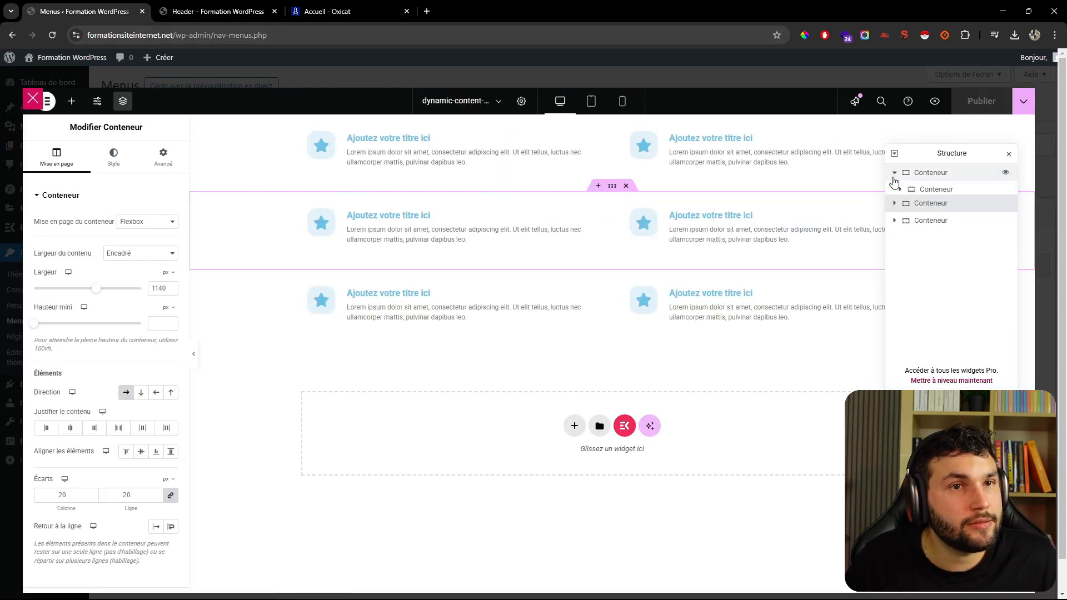
click(71, 100)
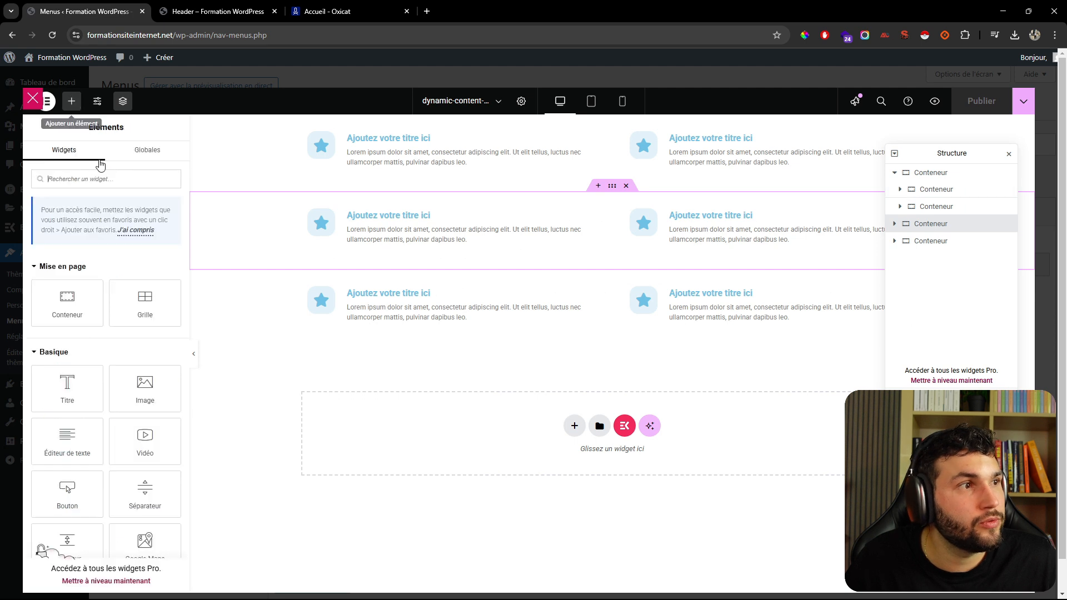
drag(67, 303, 915, 177)
drag(692, 166, 505, 198)
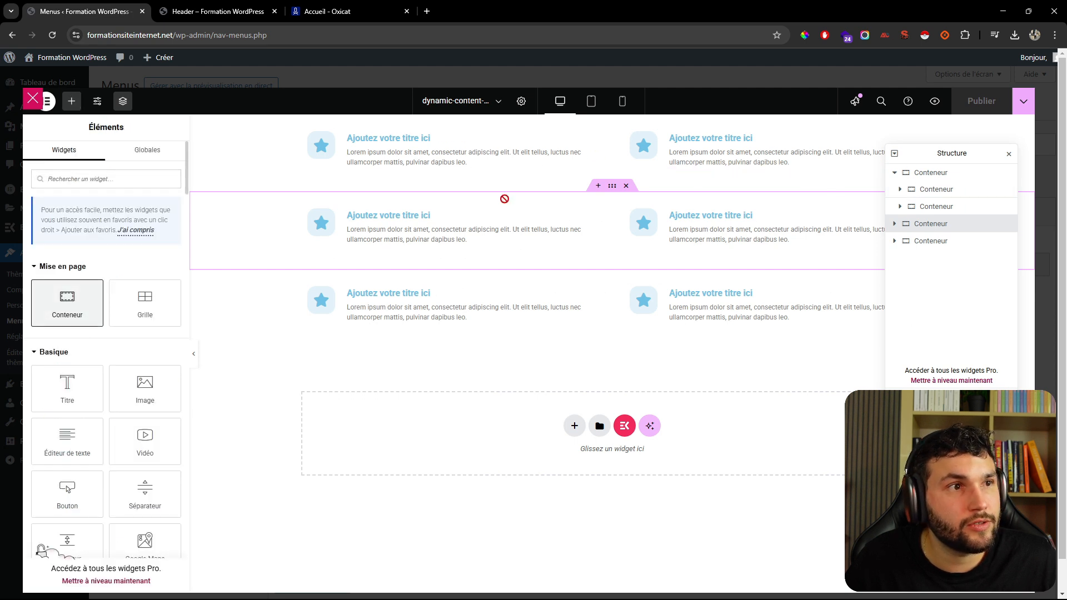
drag(630, 197, 722, 203)
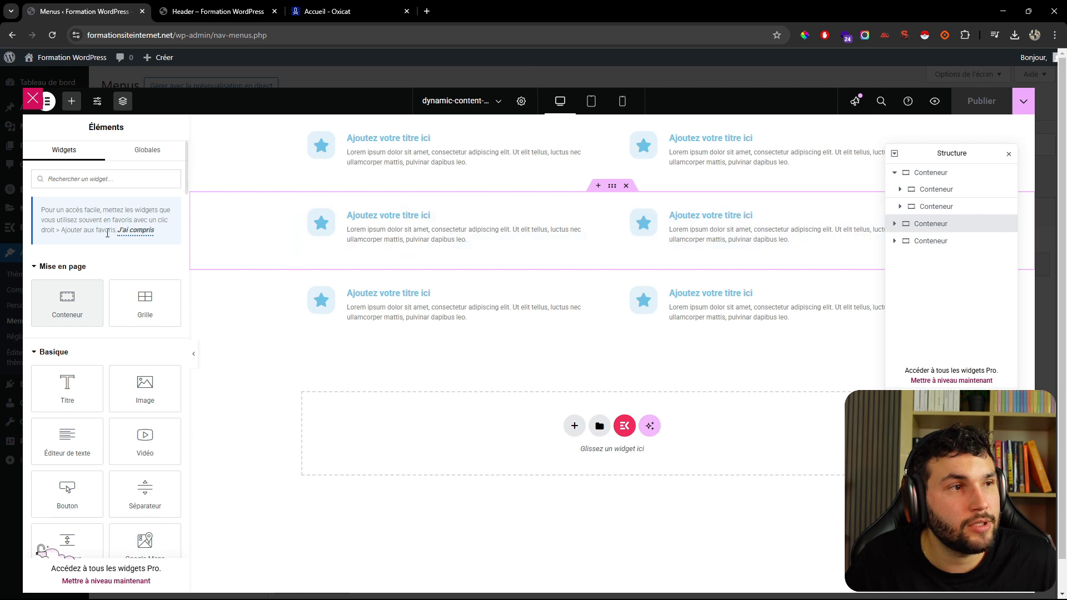
drag(93, 310, 490, 428)
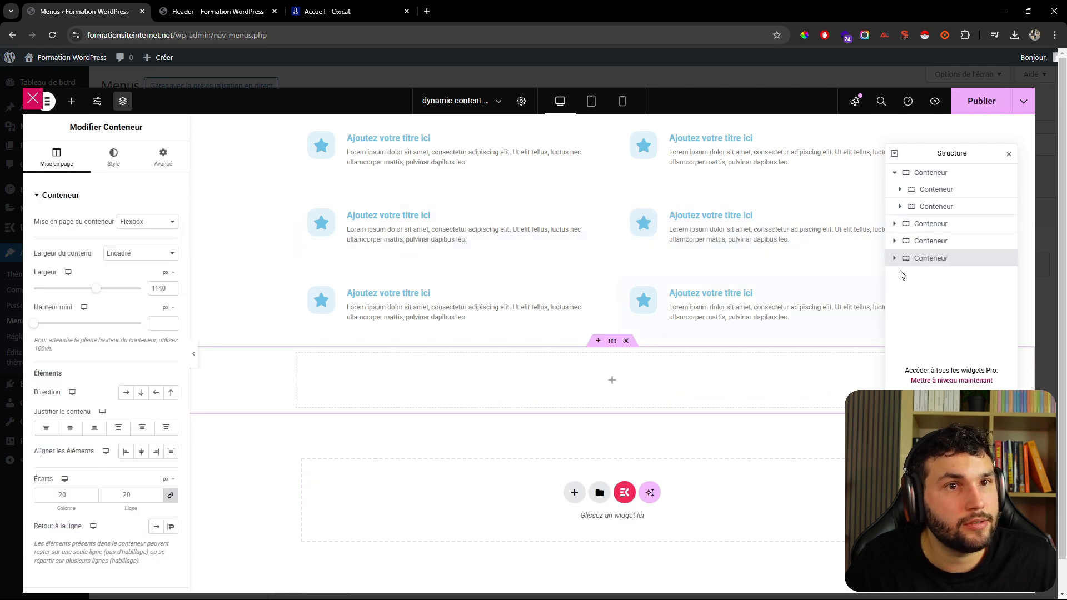
drag(893, 261, 936, 194)
- Wrap the first card's icon and text containers in a new full-width container nested inside that card's container
click(924, 191)
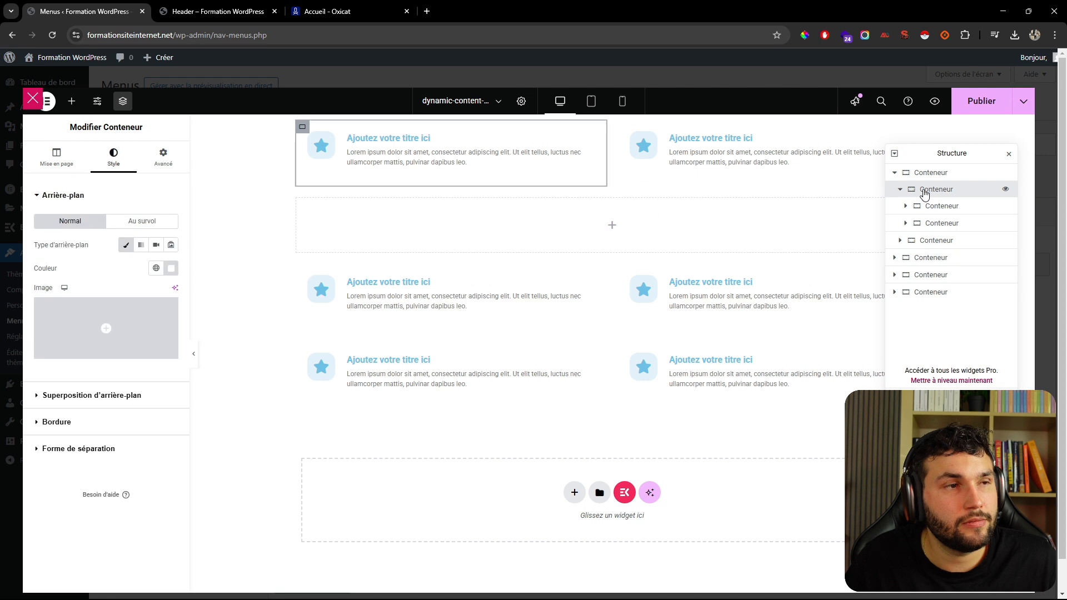
click(923, 206)
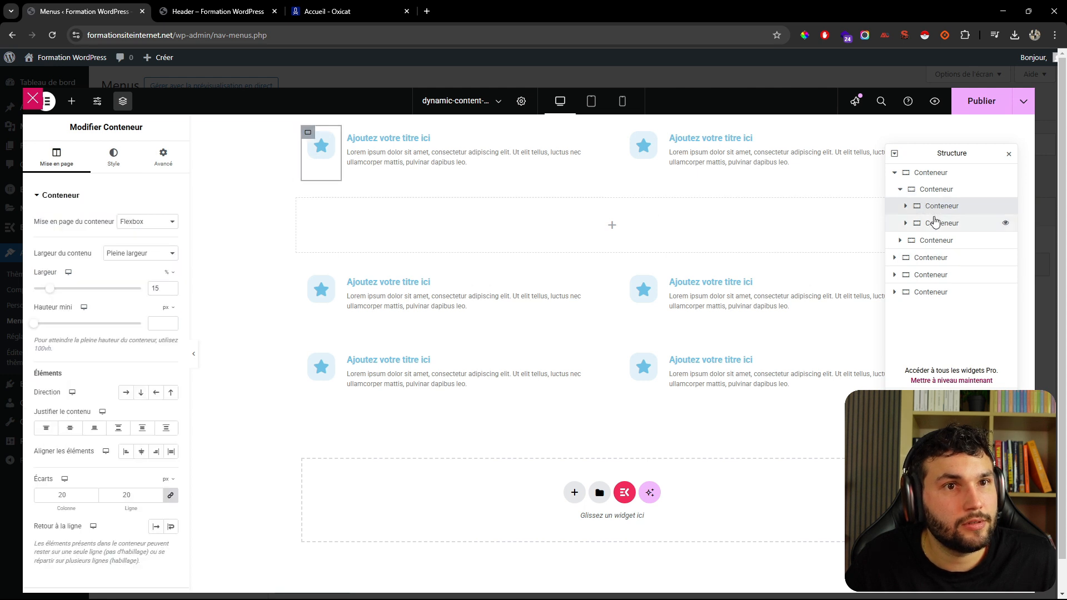
click(934, 239)
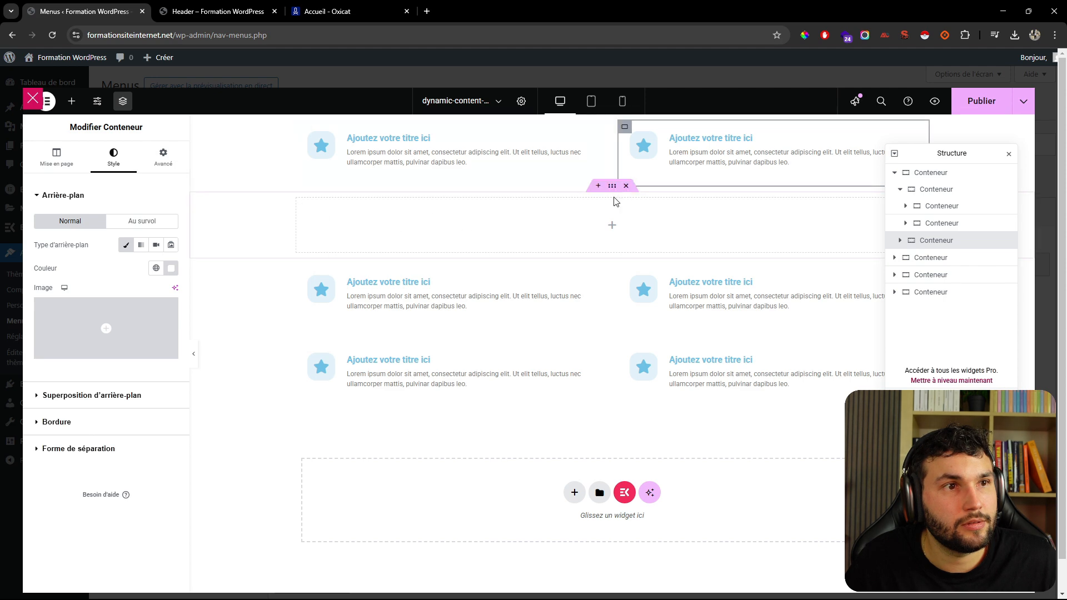
click(611, 228)
click(72, 100)
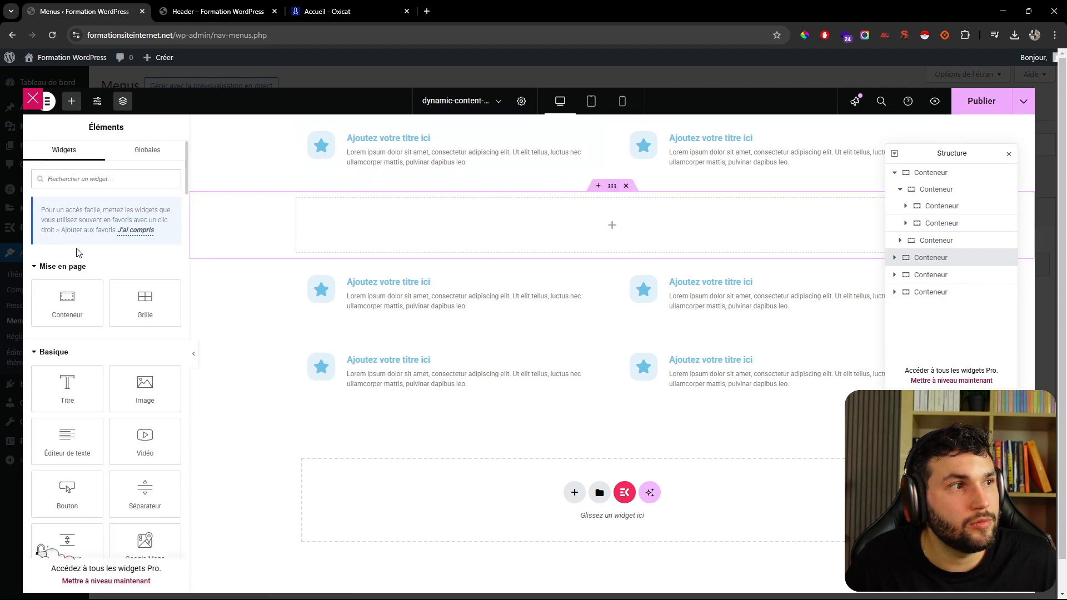
drag(64, 298, 427, 222)
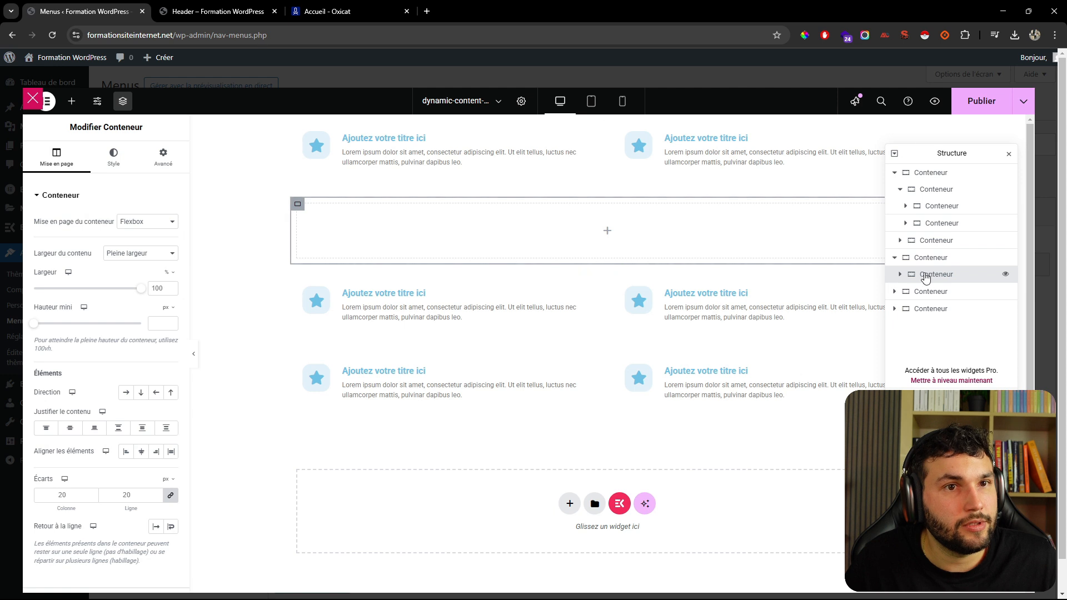
drag(923, 274, 939, 246)
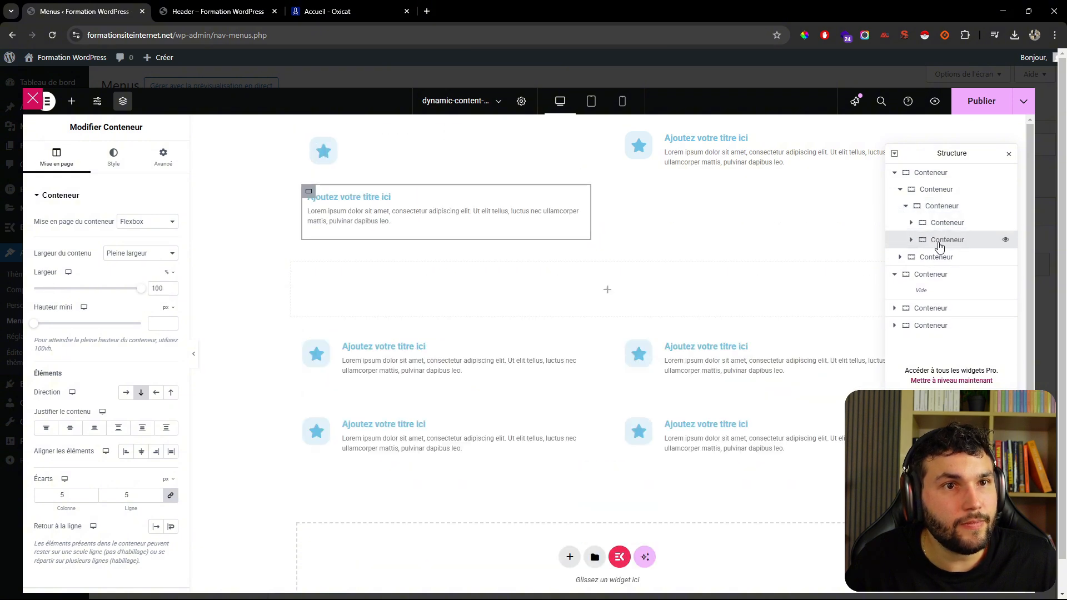
click(921, 208)
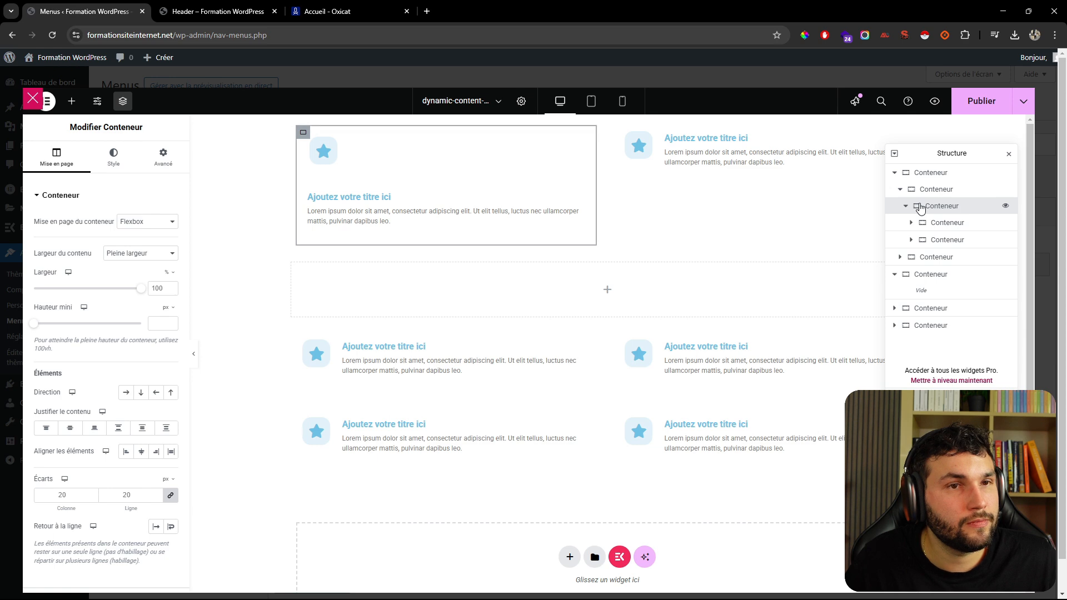
- Delete the second card's container, the empty container, and the two duplicated rows from the mega menu structure
click(927, 258)
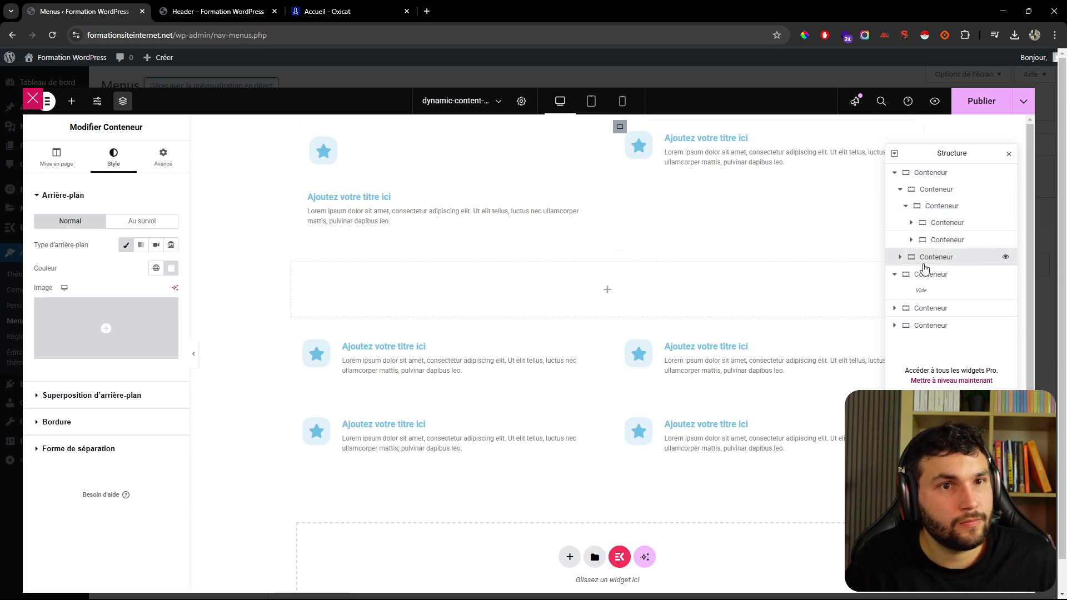
key(Delete)
click(924, 262)
key(Delete)
click(925, 260)
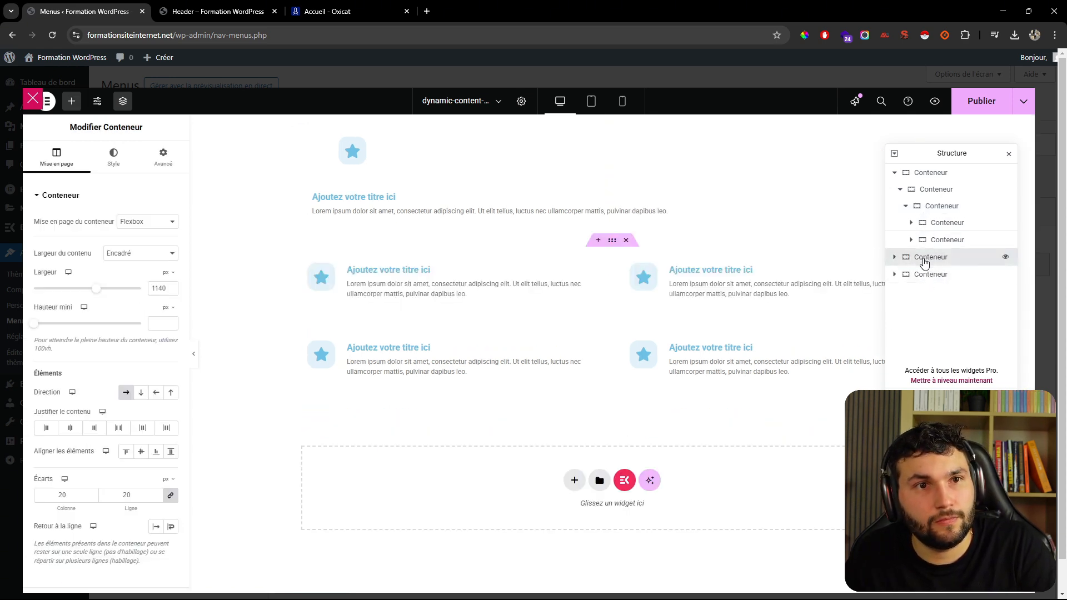
key(Delete)
click(928, 259)
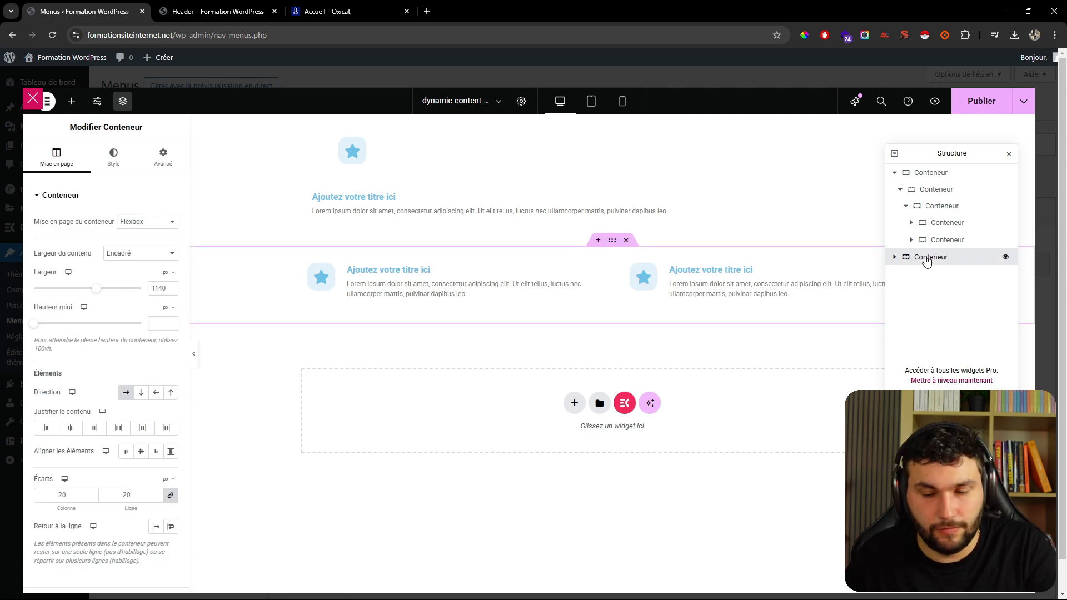
key(Delete)
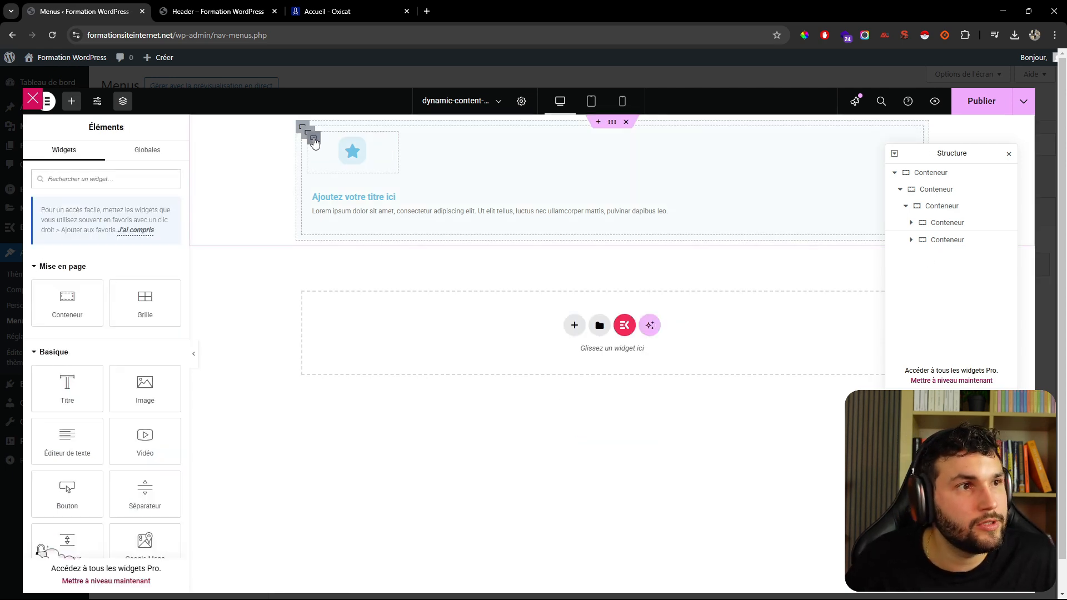
click(314, 141)
click(304, 130)
right_click(306, 131)
click(344, 176)
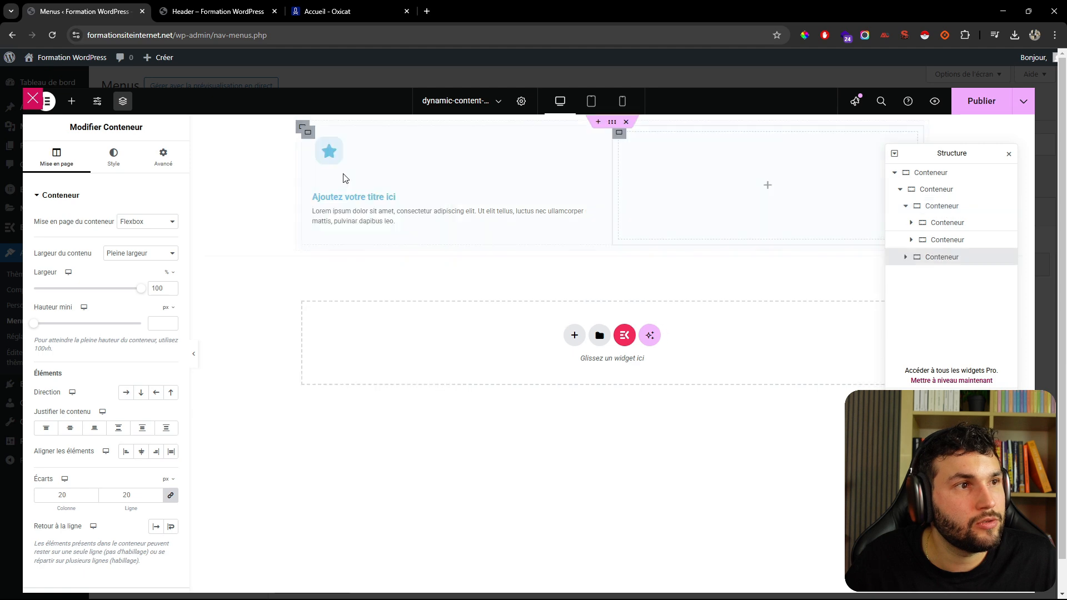
key(Delete)
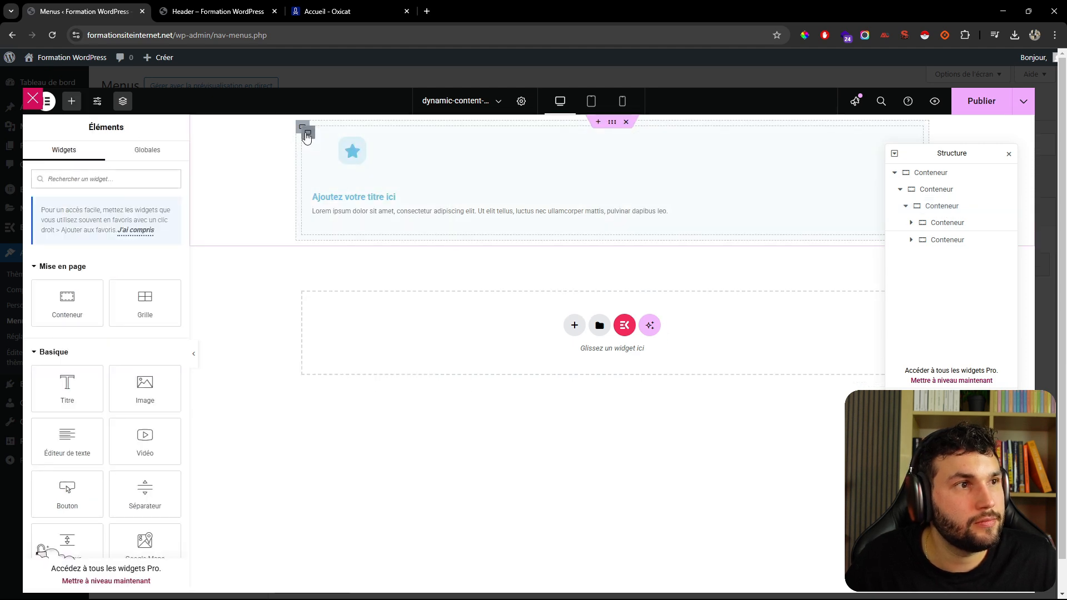
- Duplicate the remaining card's container to create a second card beside it
right_click(305, 131)
click(336, 166)
click(311, 136)
click(302, 128)
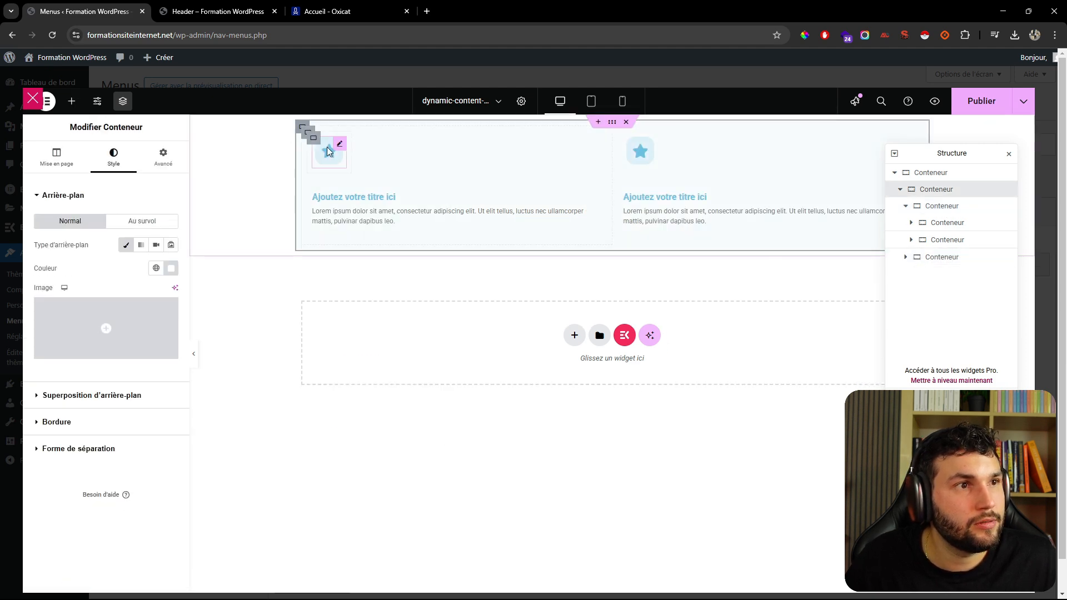
- Set the direction of both card containers to a horizontal row so each icon sits beside its text
click(314, 140)
click(308, 134)
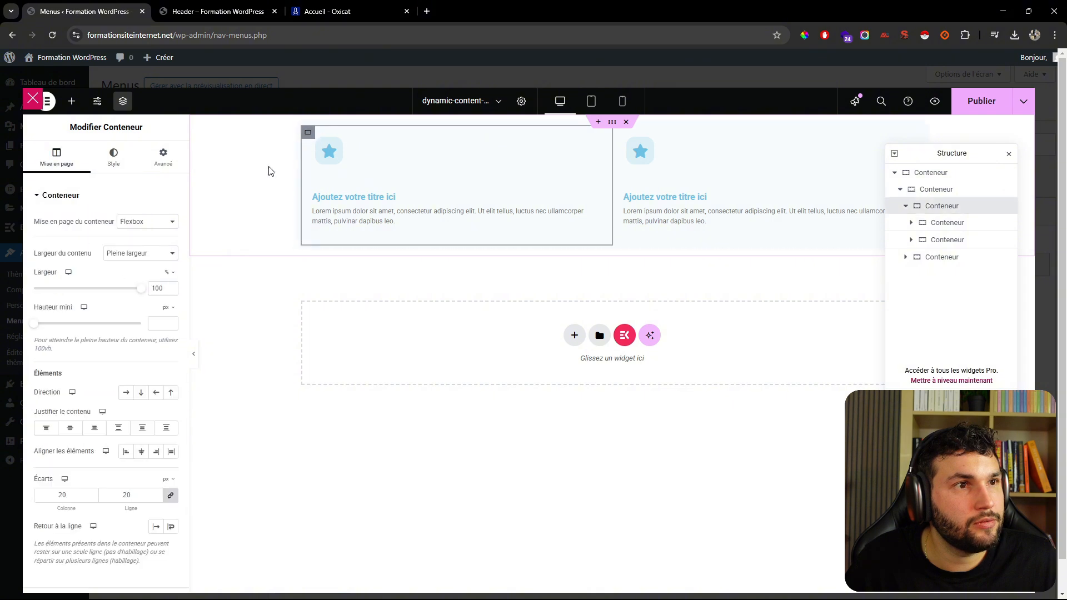
click(127, 394)
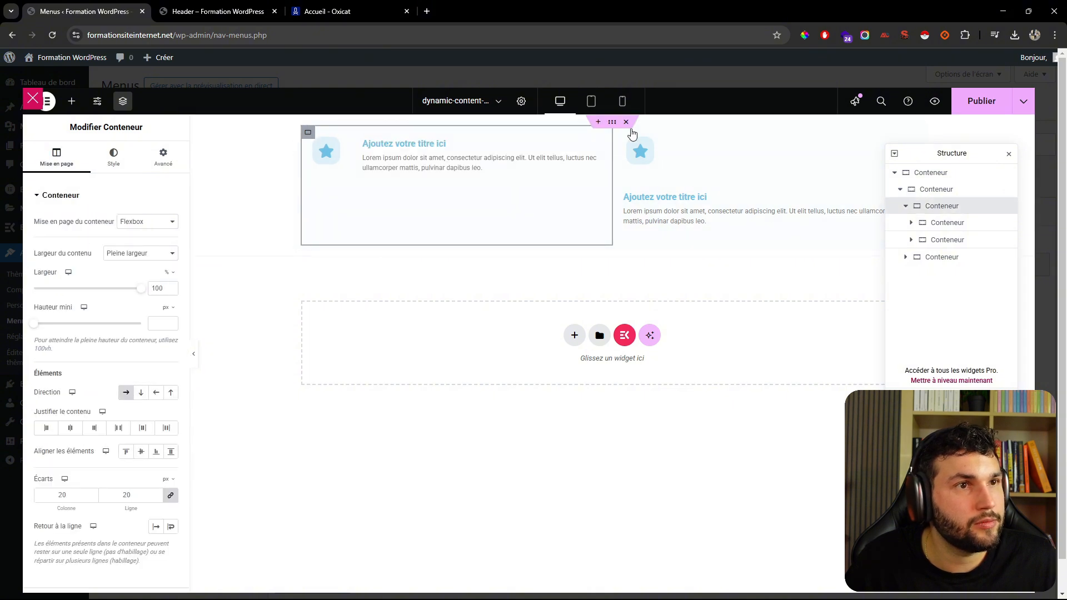
click(615, 136)
click(126, 393)
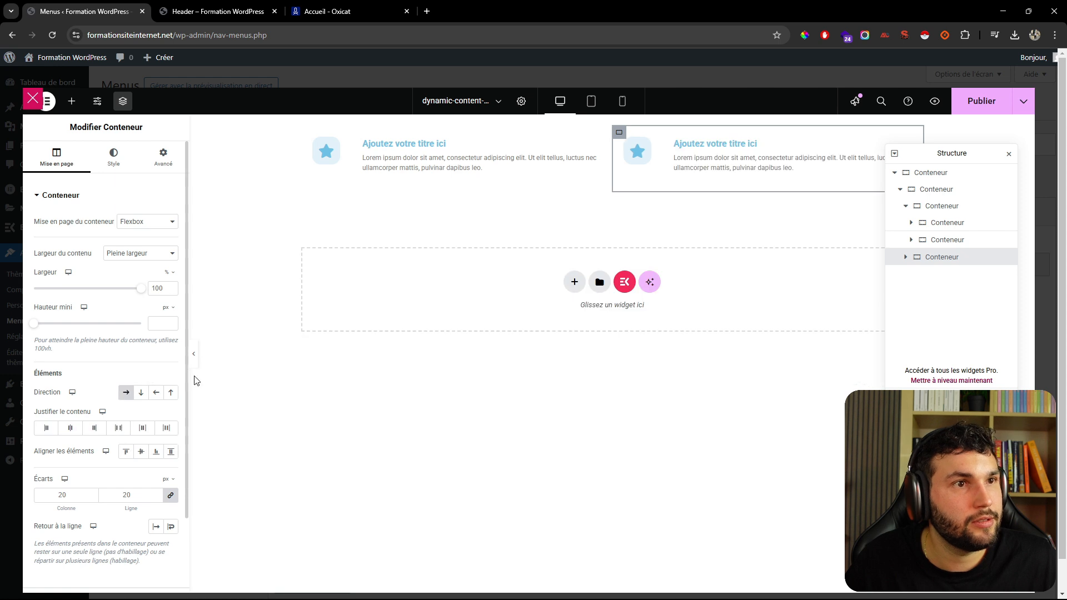
click(307, 134)
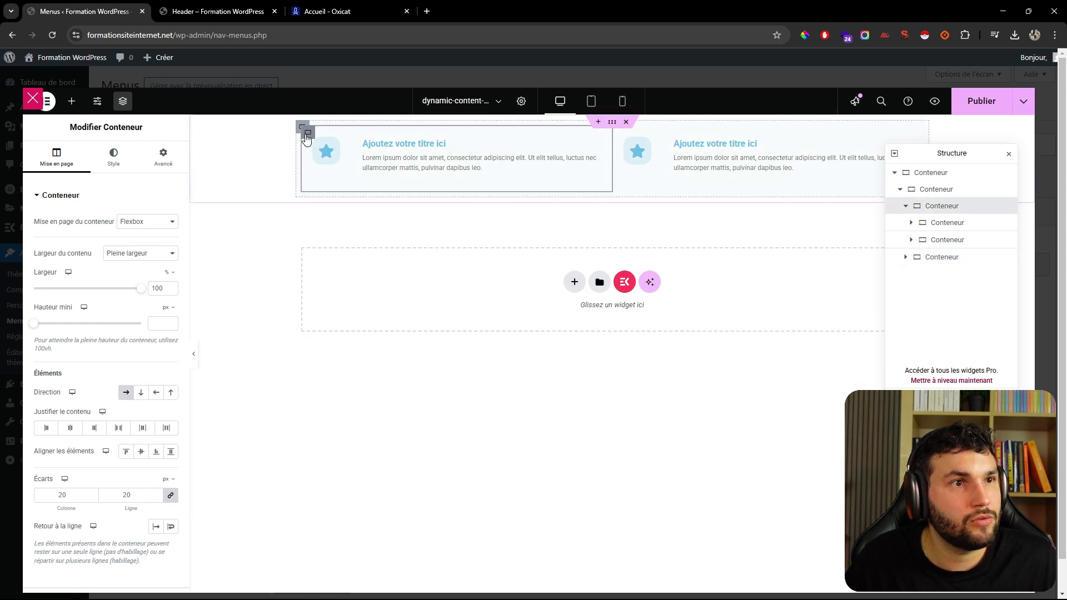
- Duplicate the container holding the two cards twice to create three rows of cards
click(912, 191)
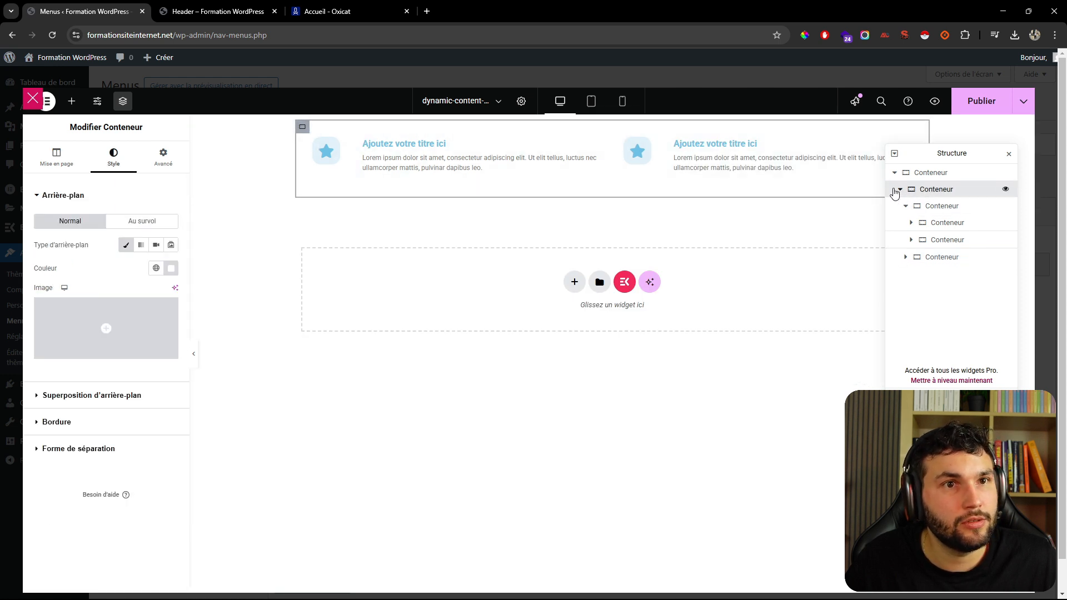
right_click(931, 196)
click(948, 225)
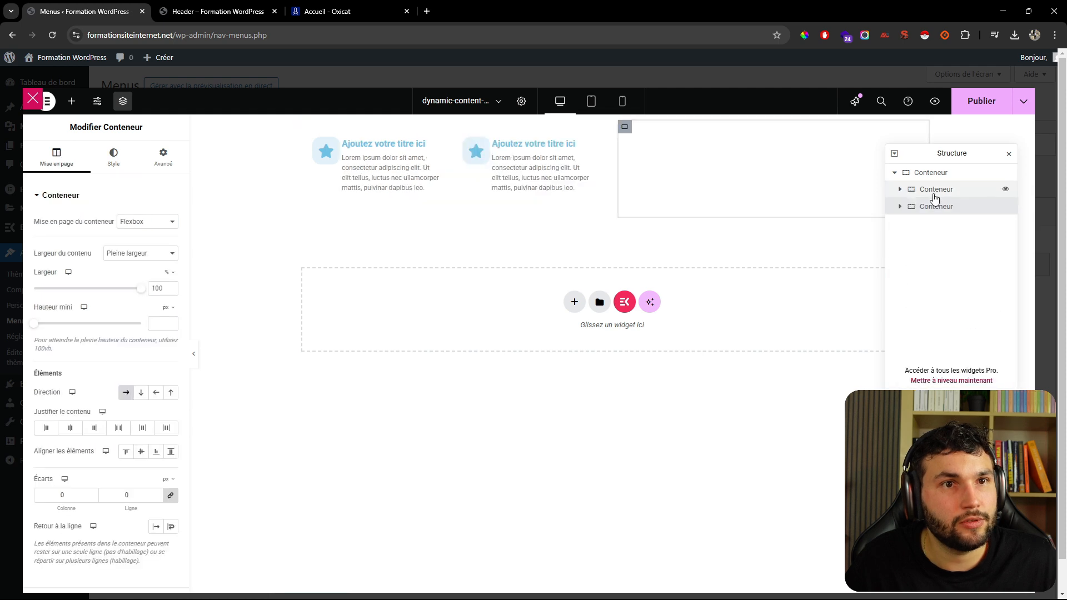
right_click(939, 194)
click(946, 229)
- Set the outermost container's direction to column and its column and row gaps to 0 px
click(933, 173)
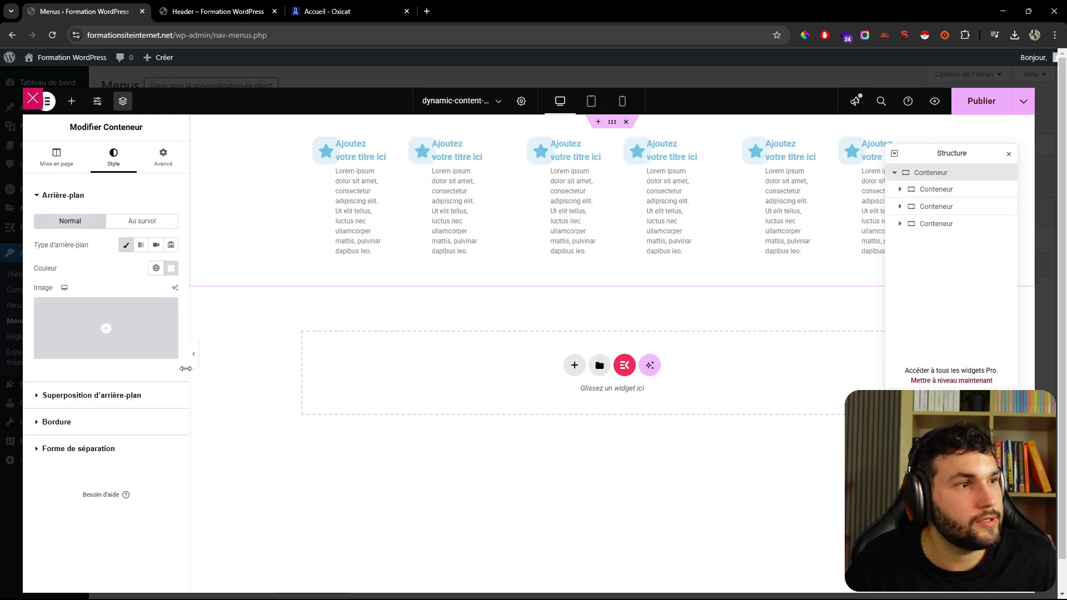
click(57, 159)
click(141, 393)
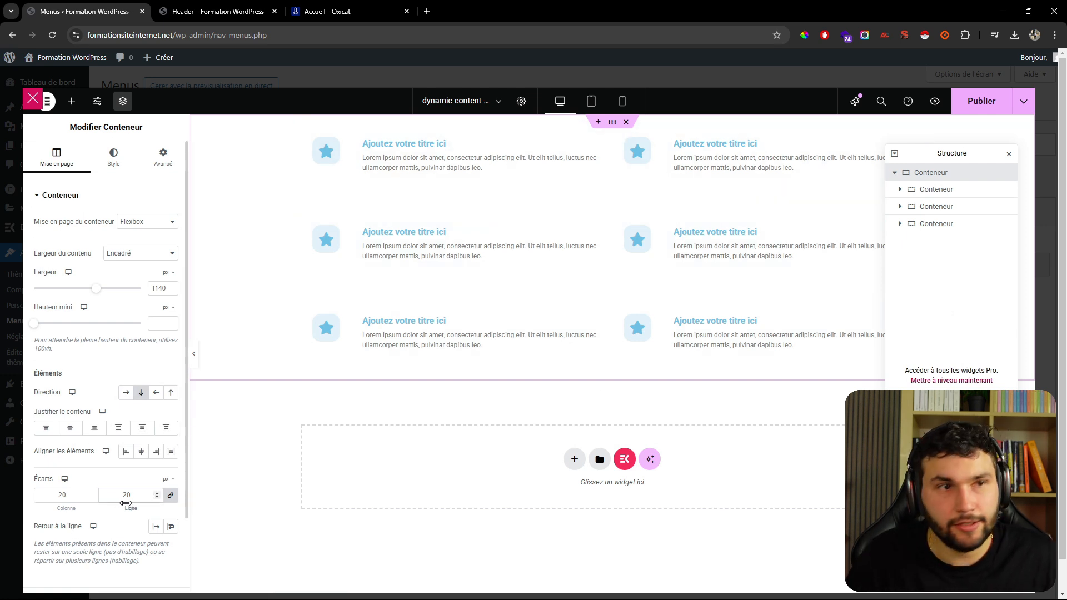
text(5)
text(0)
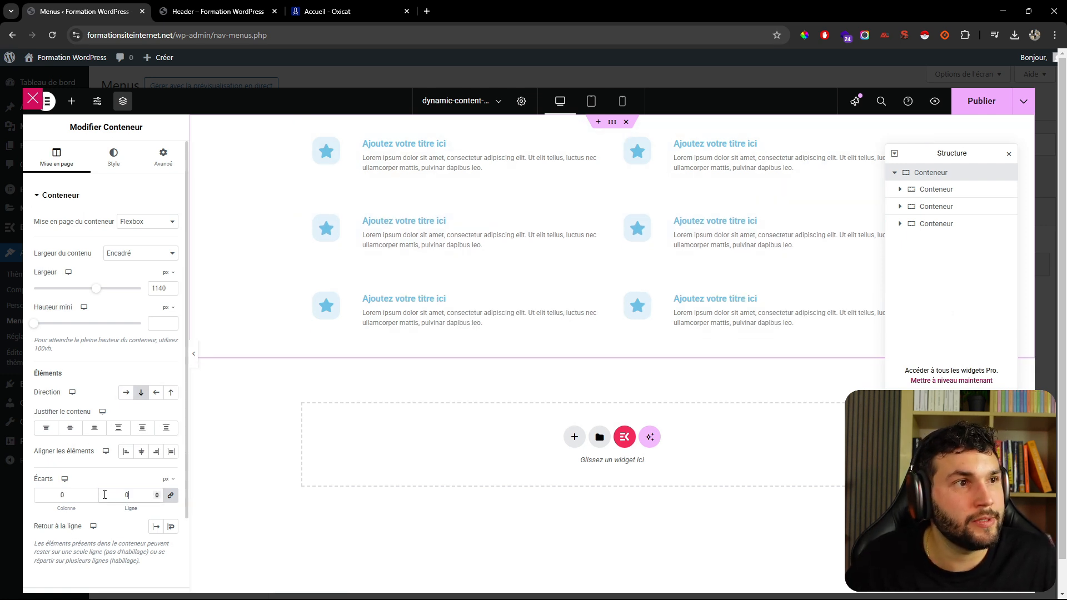
- Save the mega menu content and check the Services menu in the header preview
key(ctrl+s)
click(200, 12)
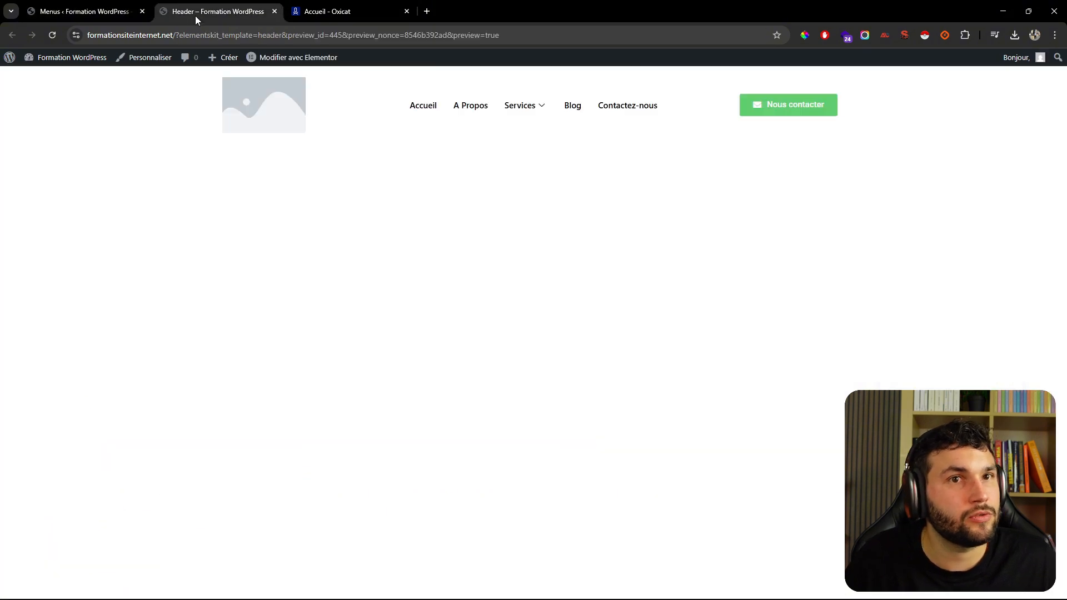
mouse_move(529, 103)
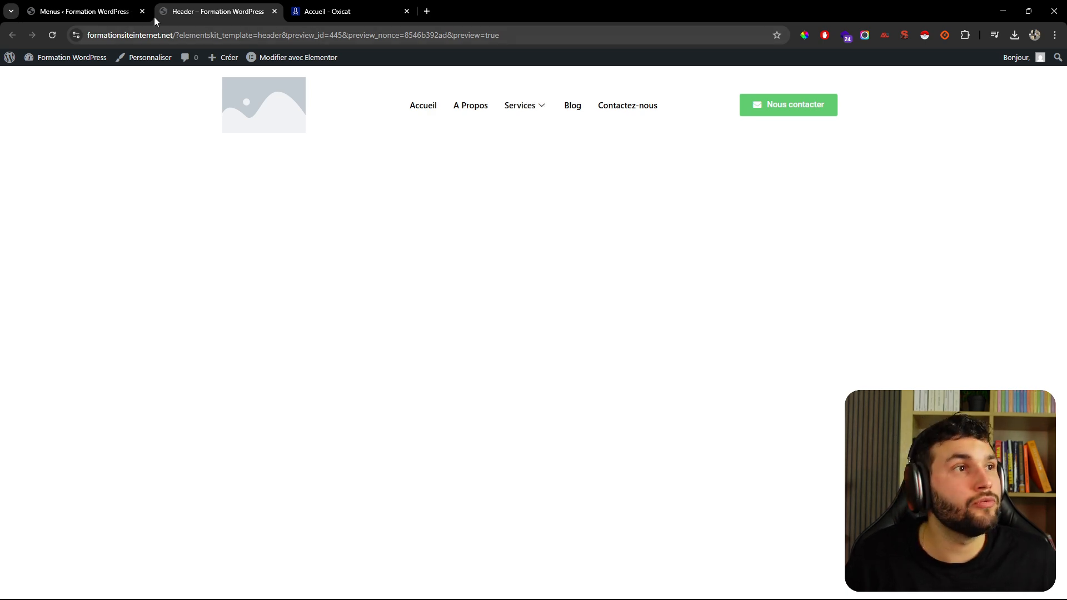
- Try an Image widget between the title and text of the second row's first card and delete it again
click(111, 16)
click(70, 103)
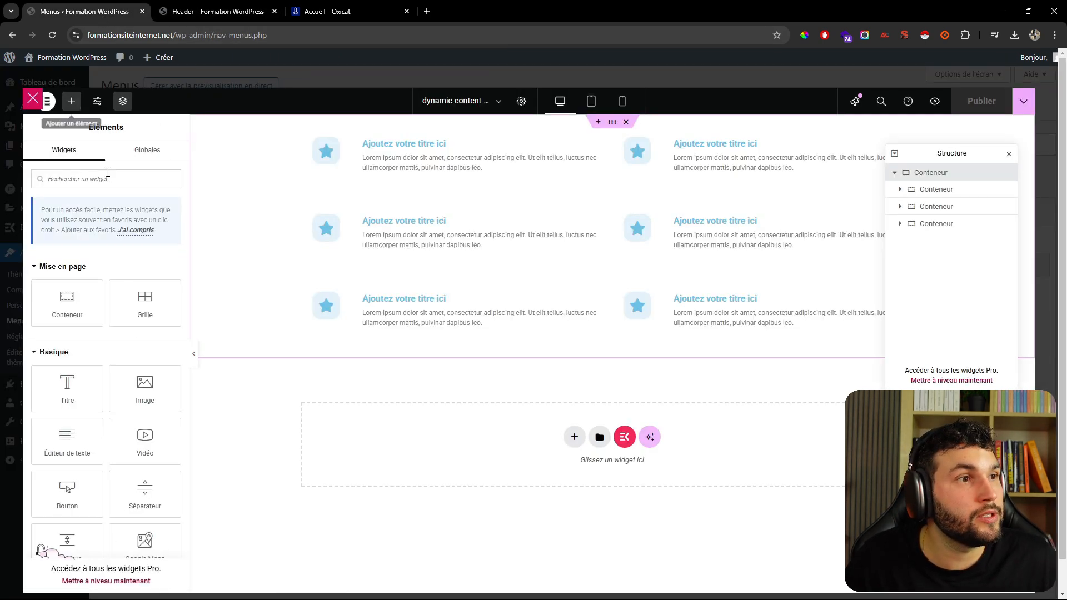
drag(145, 389, 369, 238)
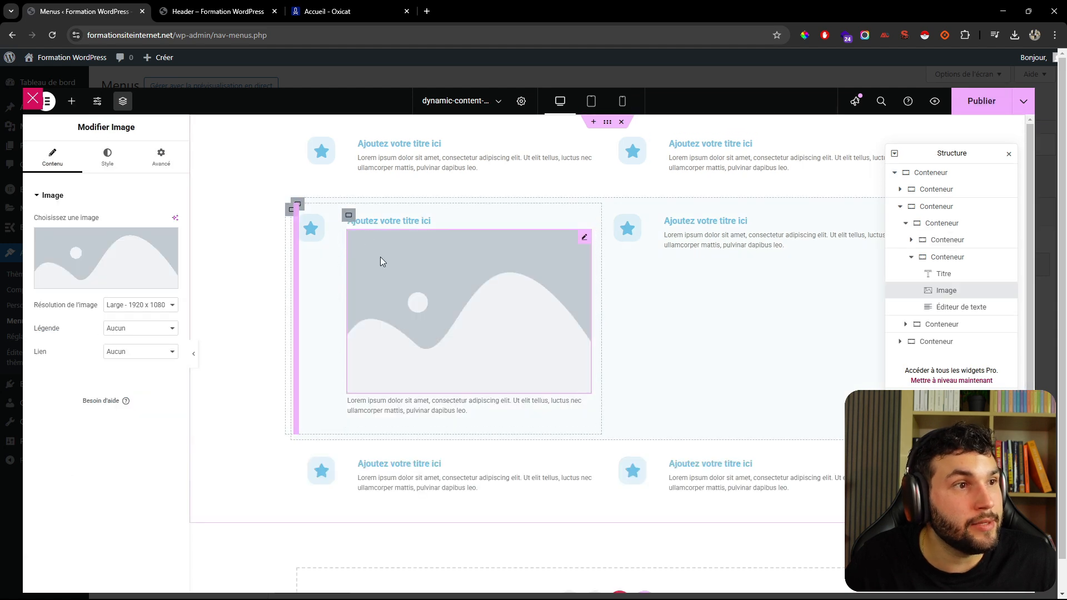
right_click(428, 269)
click(490, 513)
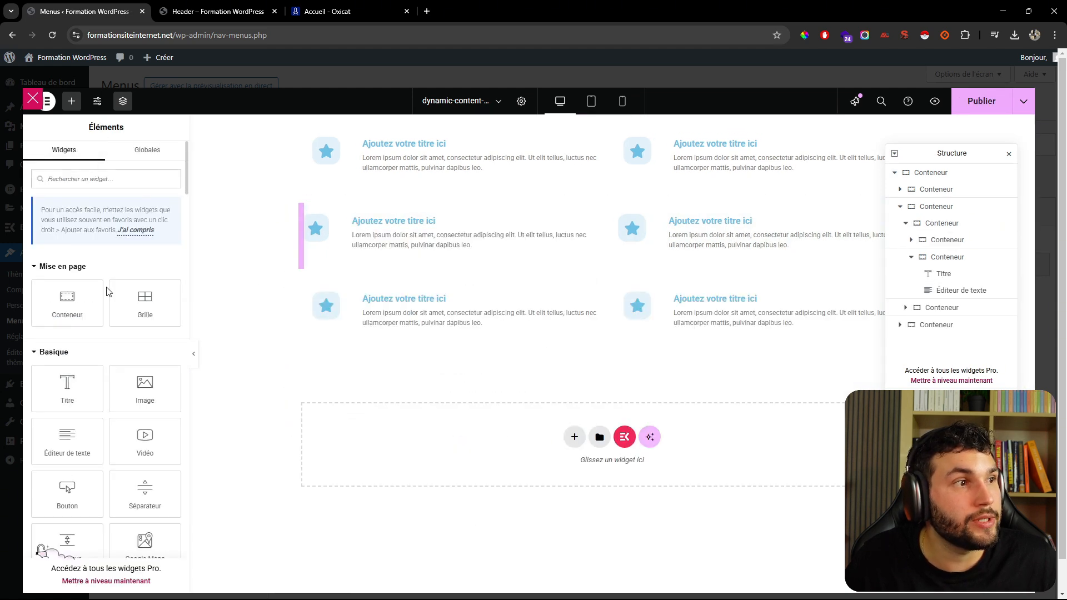
- Browse the widget library, including the general and ElementsKit widgets, for content that could go into the mega menu
scroll(131, 411, down, 2)
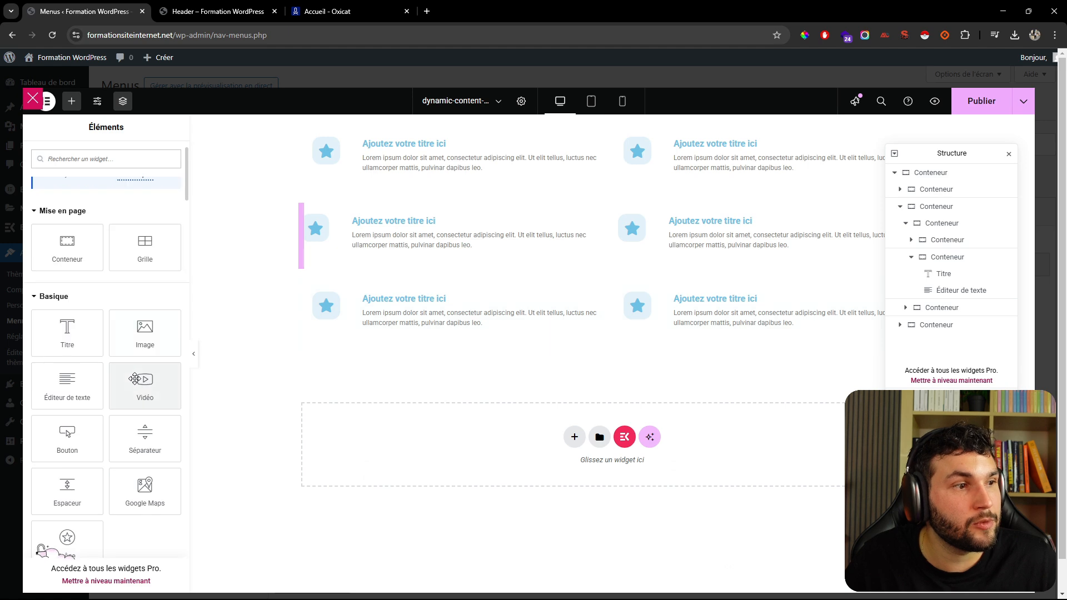
scroll(126, 441, down, 8)
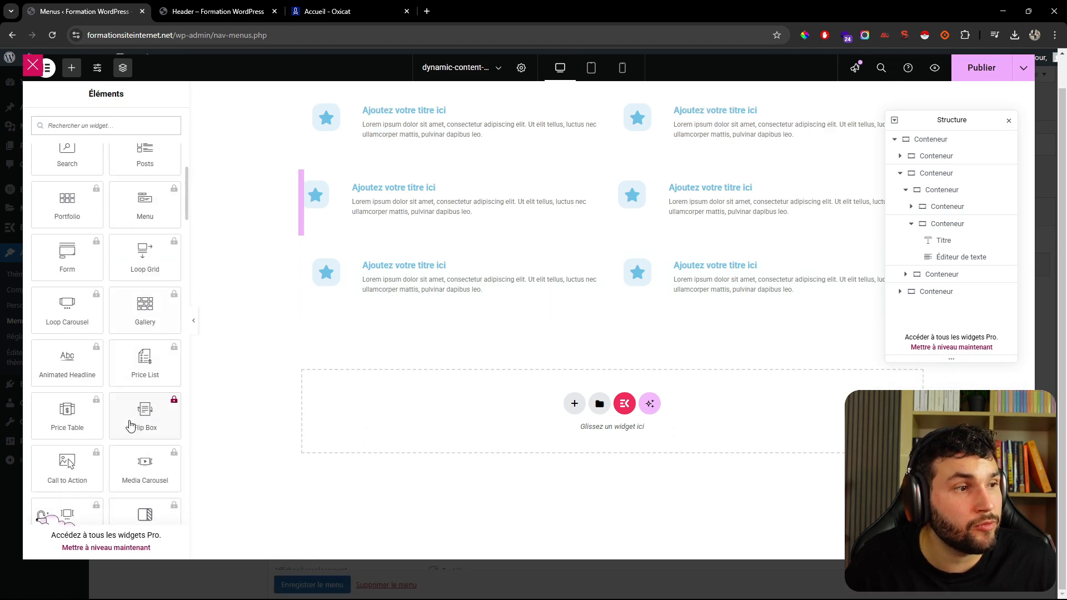
scroll(134, 420, up, 5)
scroll(131, 418, down, 3)
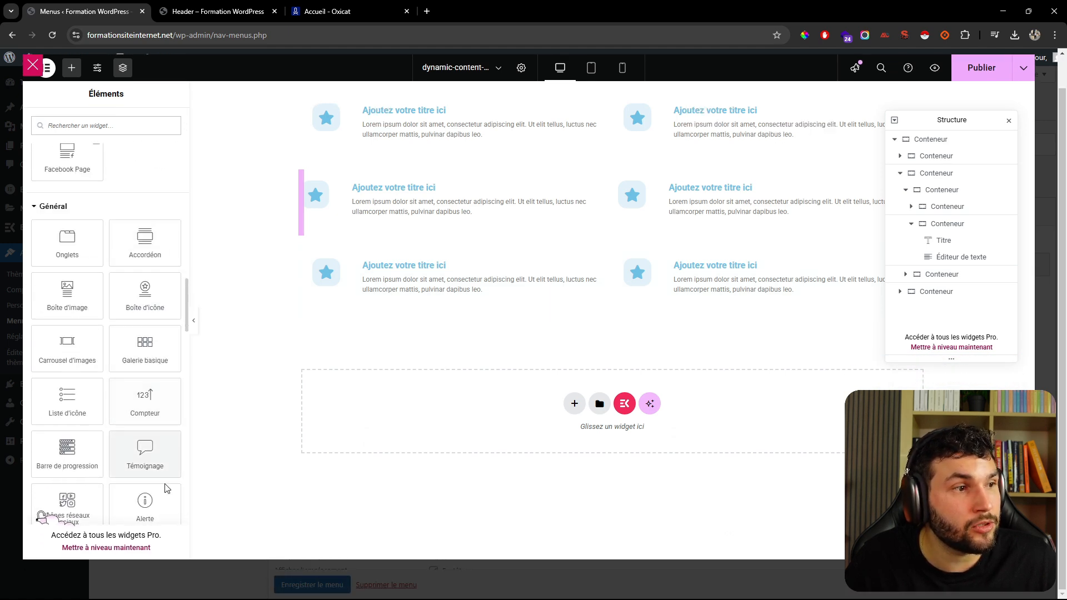
scroll(156, 481, up, 1)
scroll(133, 434, down, 2)
scroll(289, 411, up, 1)
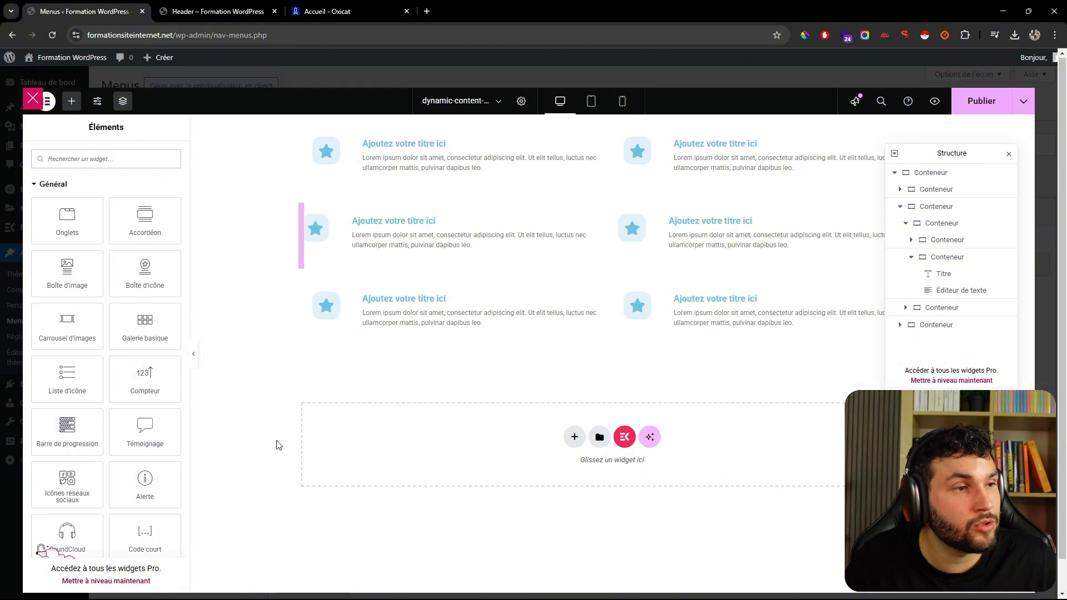
scroll(142, 428, down, 1)
scroll(142, 429, down, 15)
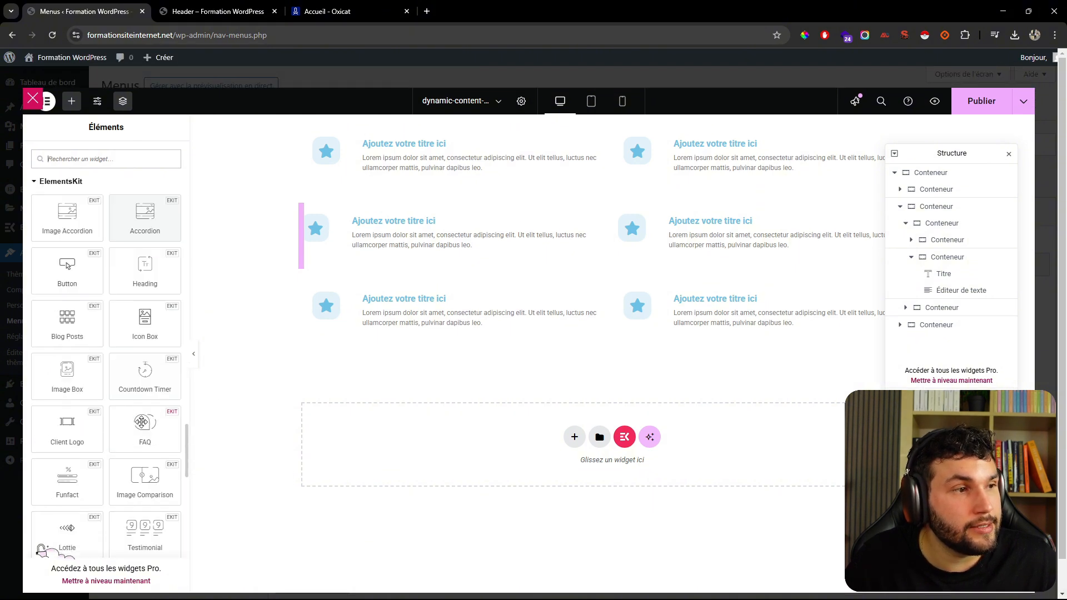
scroll(143, 427, up, 6)
scroll(142, 426, up, 12)
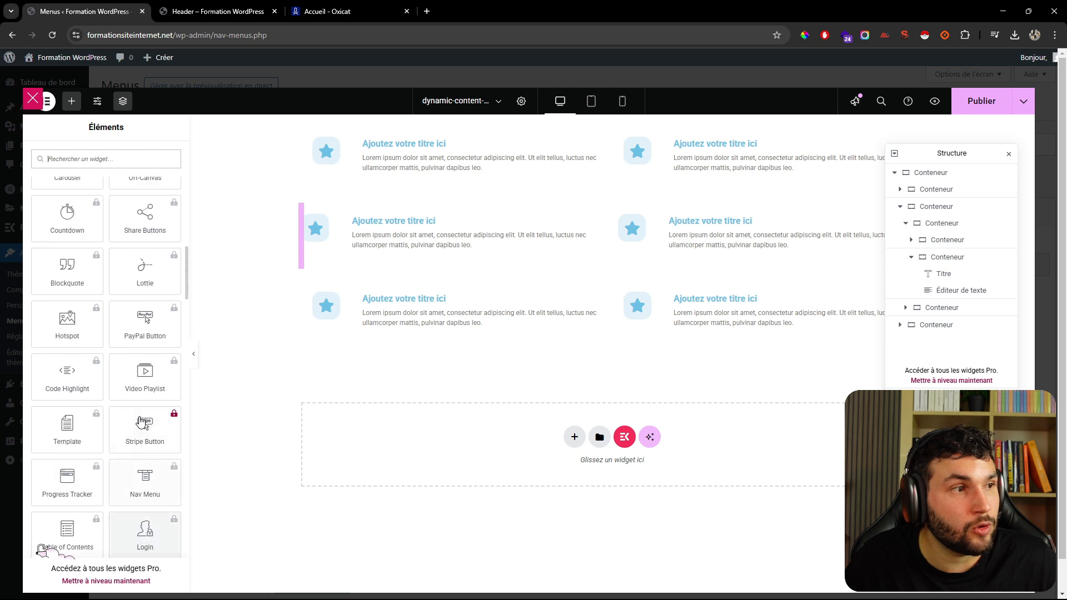
scroll(141, 422, up, 10)
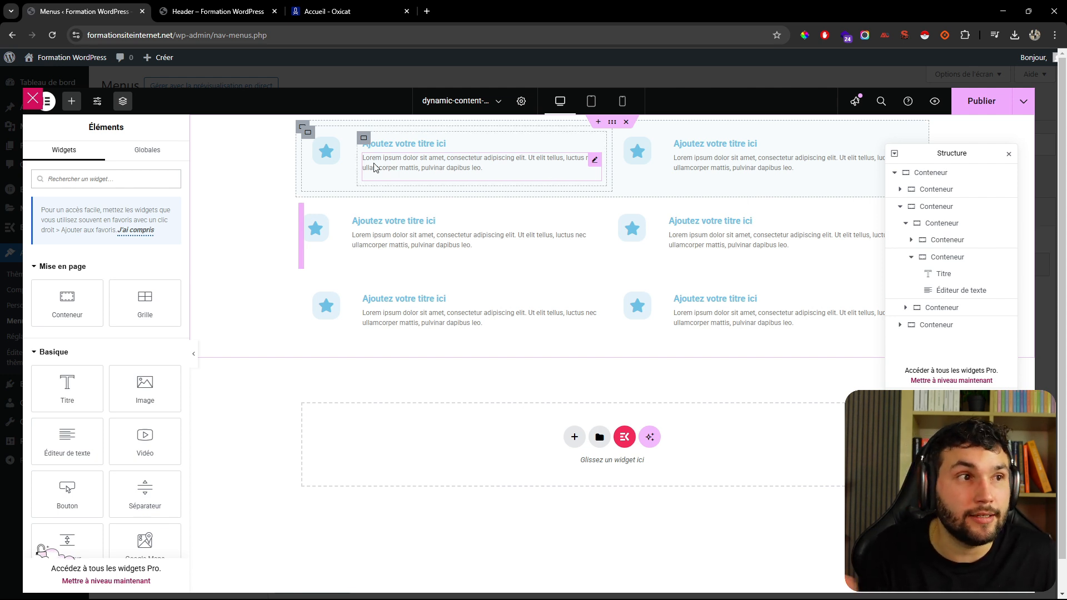
- Set the HTML tag of the first card's container to "a (lien)" in its additional layout options
click(307, 133)
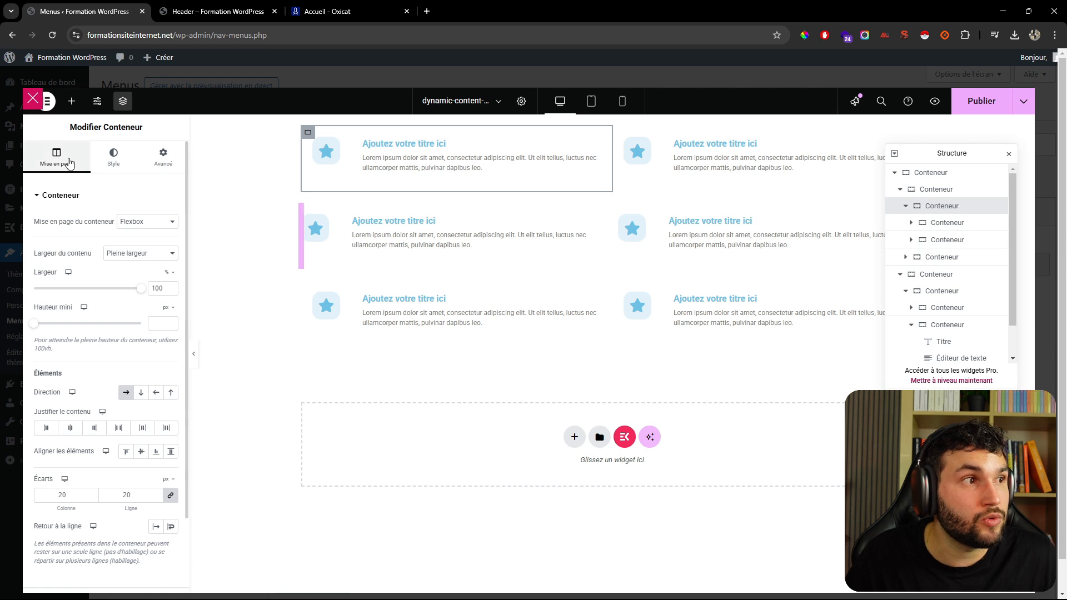
scroll(105, 389, down, 3)
click(86, 484)
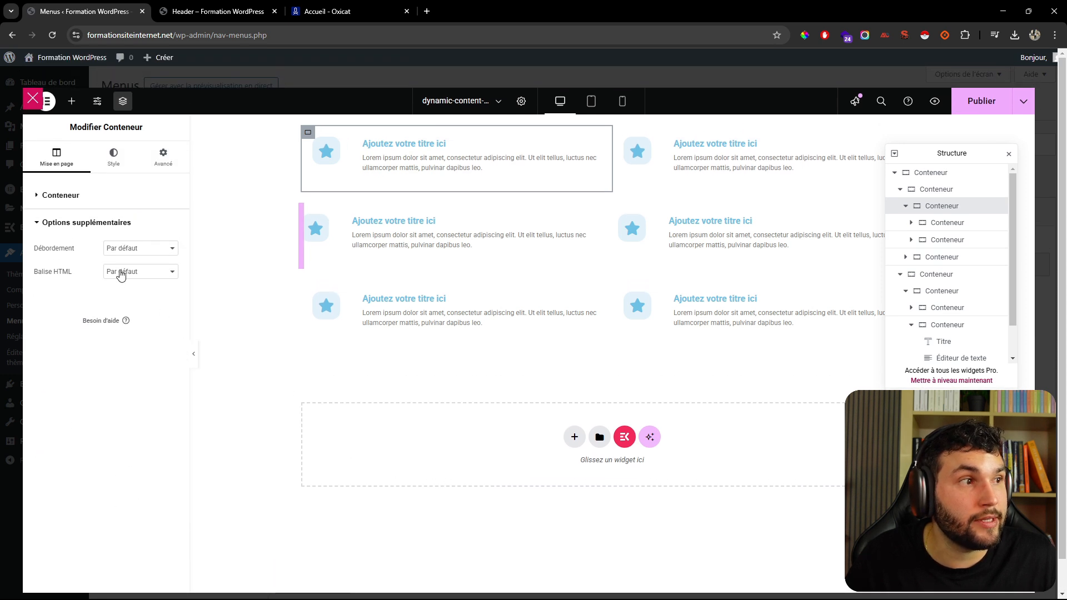
click(133, 404)
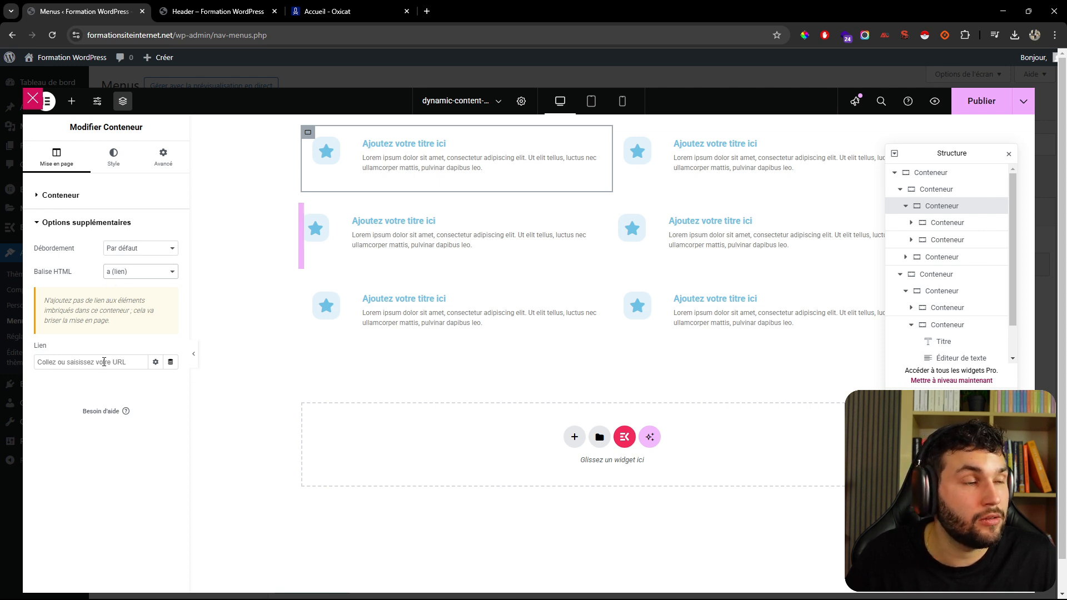
- Examine the Services mega menu's cards in the header preview
click(225, 12)
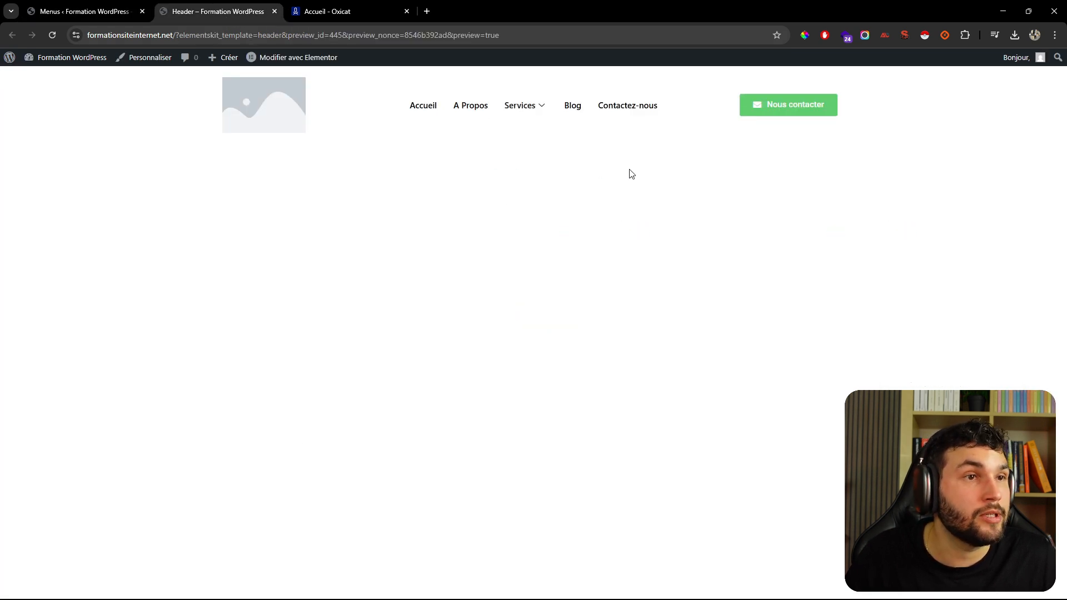
mouse_move(529, 108)
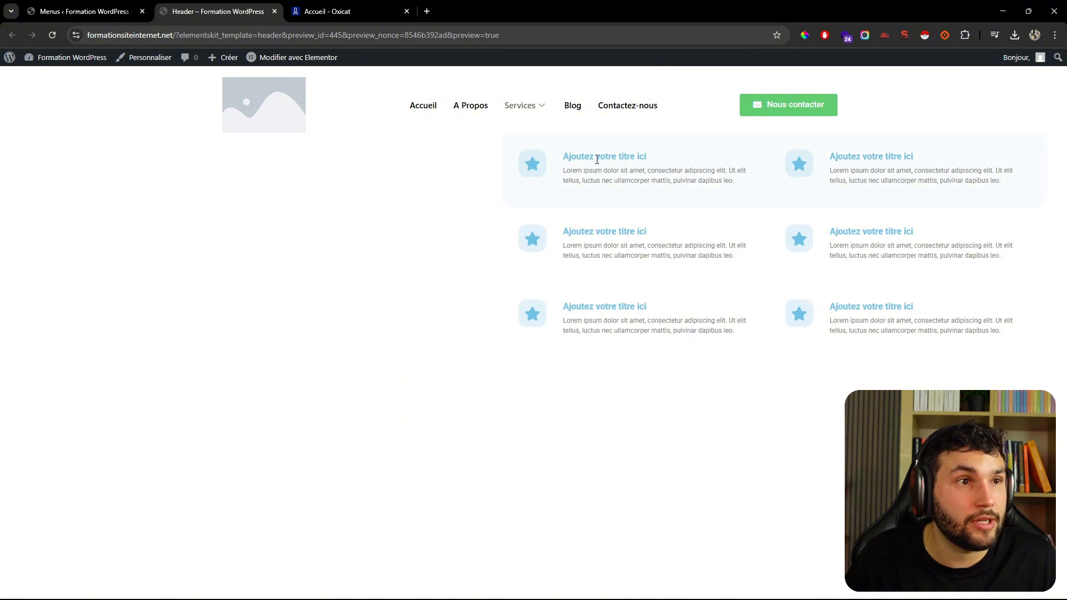